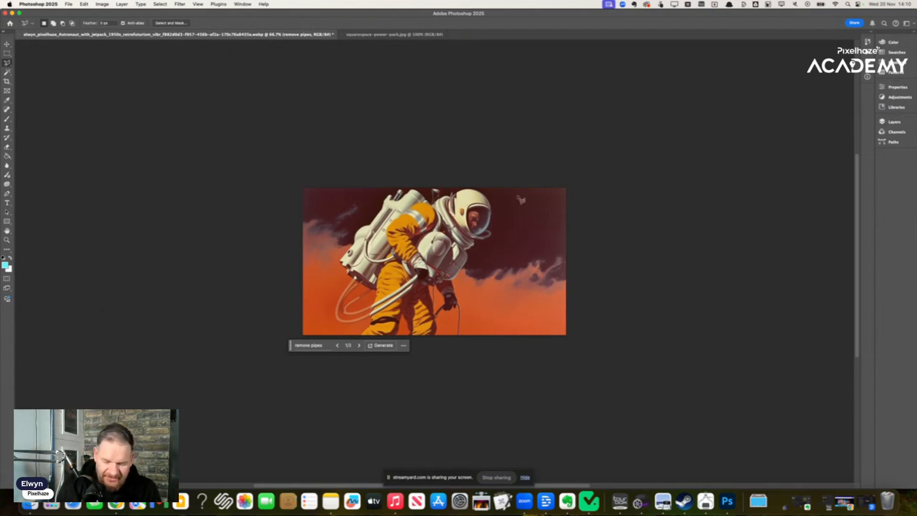
Compare the original astronaut artwork with the finished squarespace-power-pack.jpg image.
{"action": "key", "text": "super+equal"}
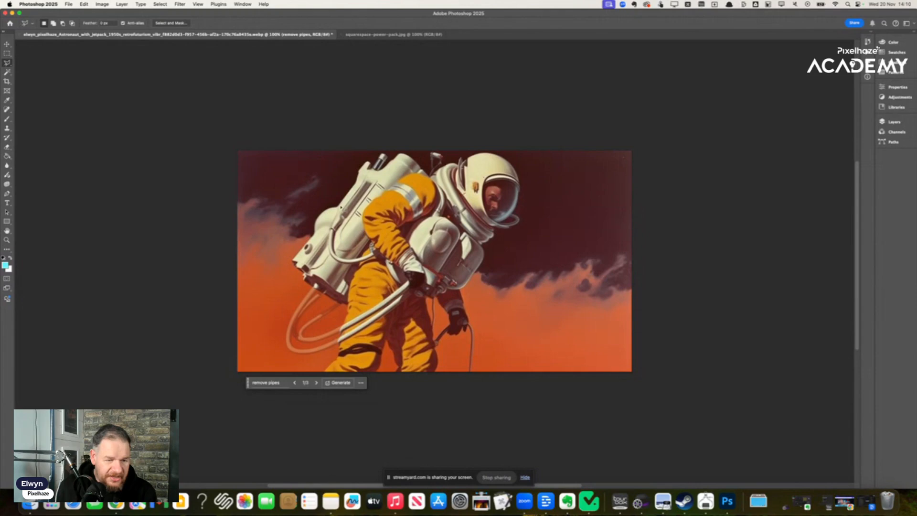
{"action": "left_click", "coordinate": [379, 35]}
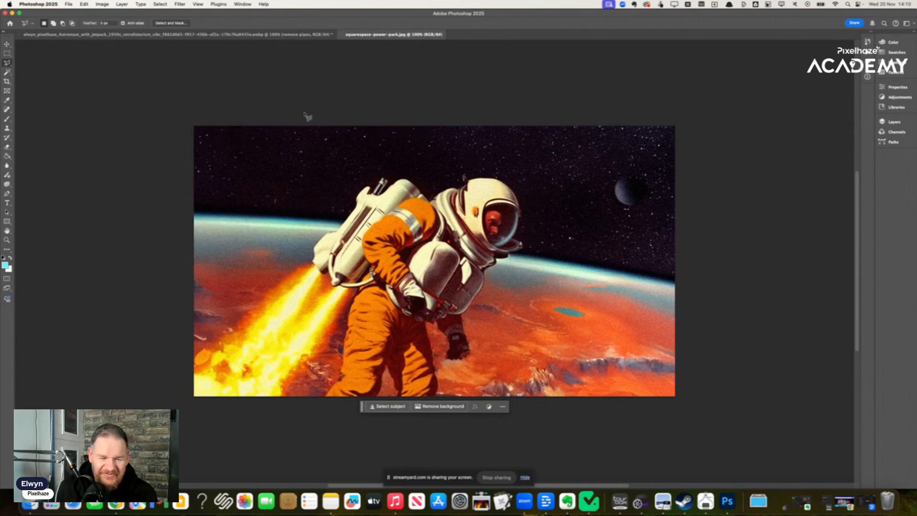
{"action": "left_click", "coordinate": [267, 36]}
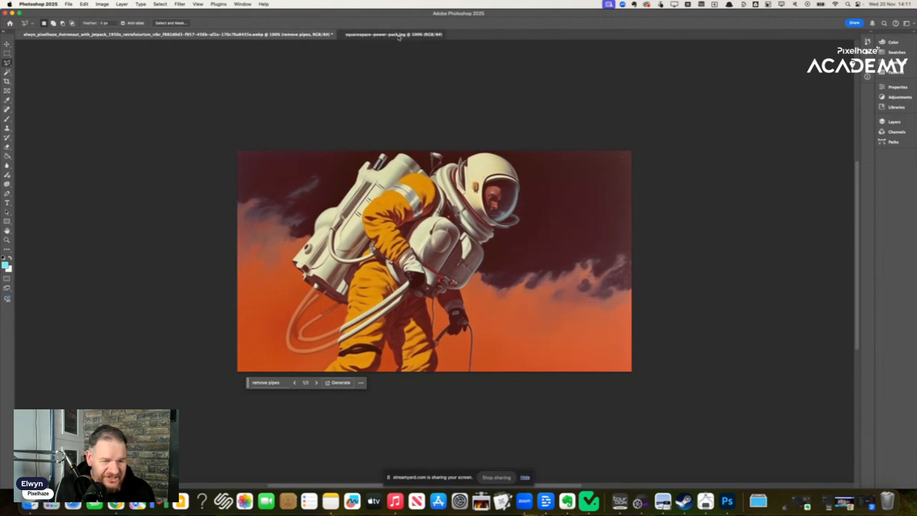
{"action": "left_click", "coordinate": [342, 34]}
{"action": "left_click", "coordinate": [243, 35]}
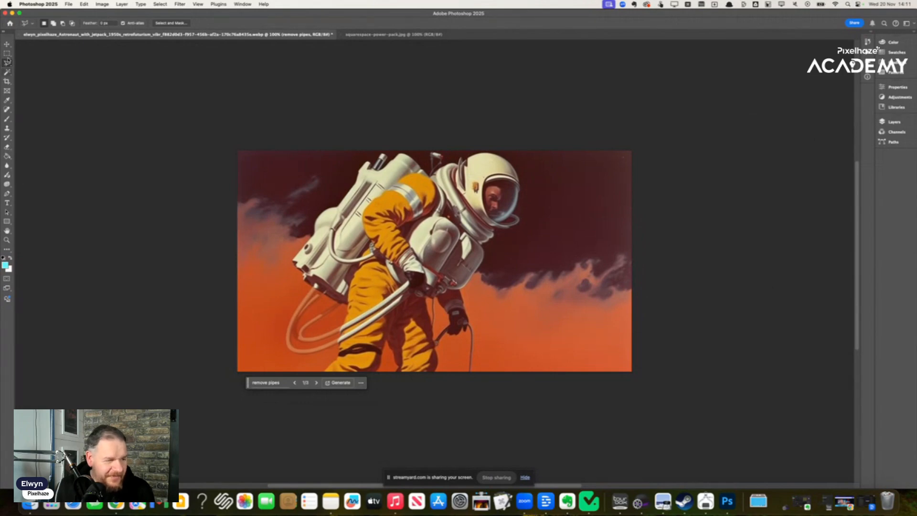
{"action": "left_click", "coordinate": [6, 81]}
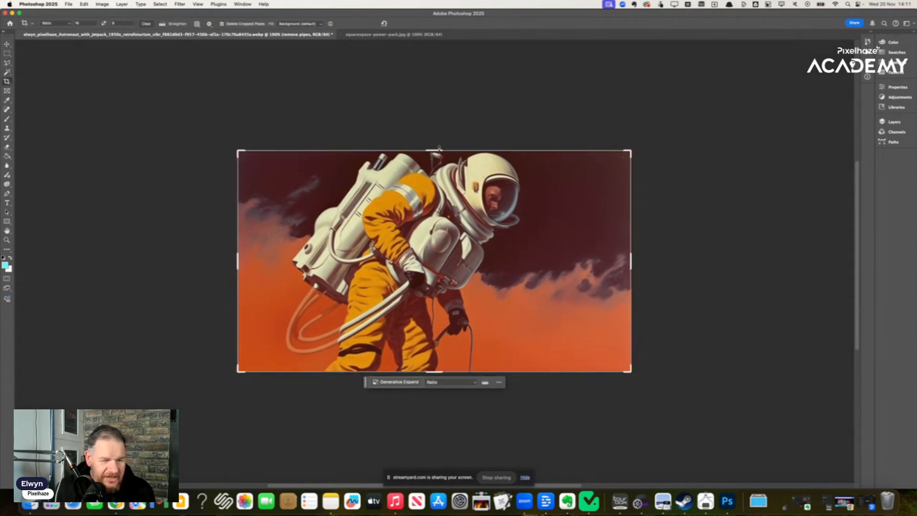
{"action": "left_click_drag", "start_coordinate": [439, 149], "coordinate": [443, 120]}
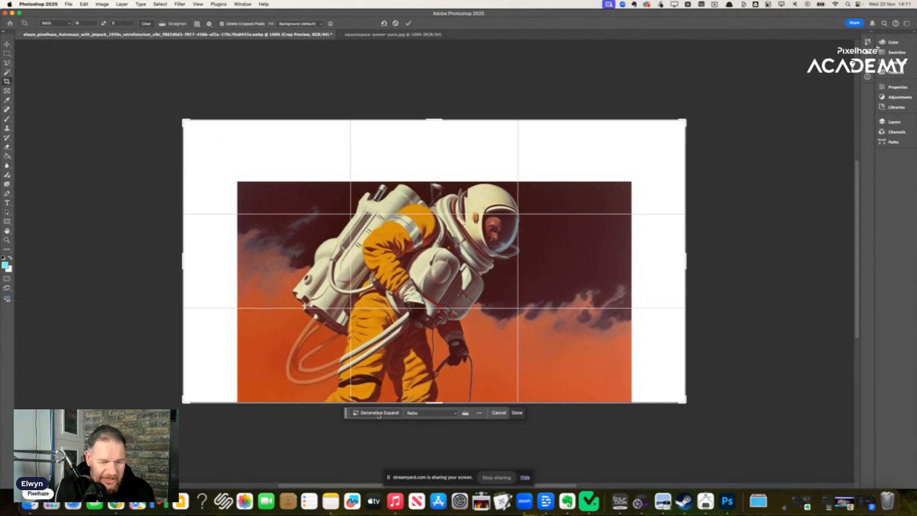
{"action": "left_click", "coordinate": [517, 414]}
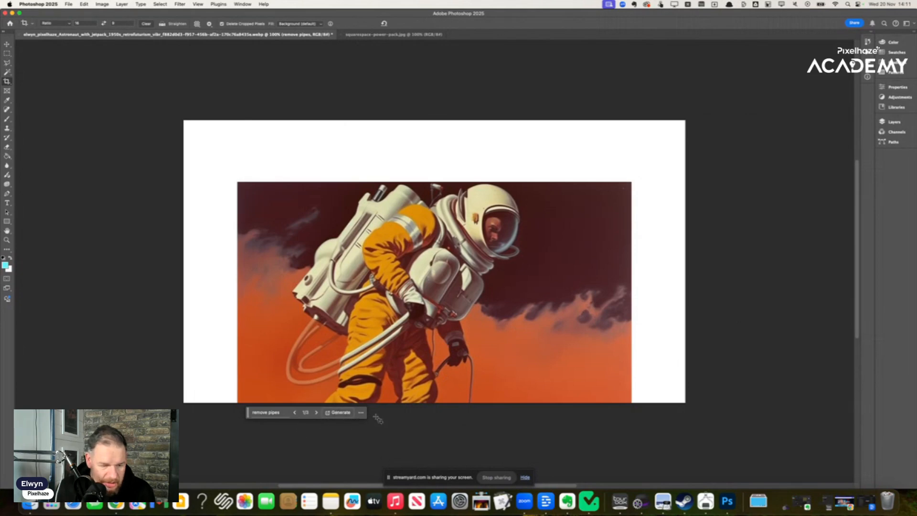
{"action": "left_click", "coordinate": [361, 413]}
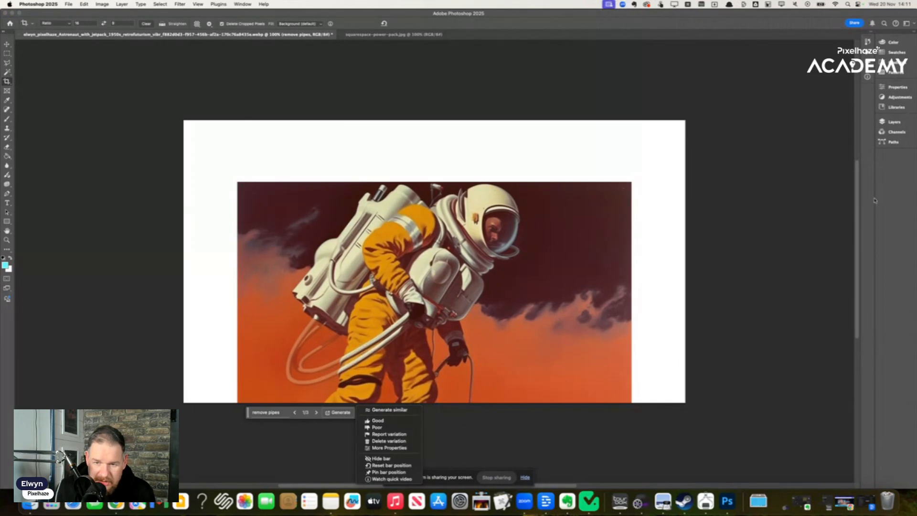
{"action": "left_click", "coordinate": [530, 269]}
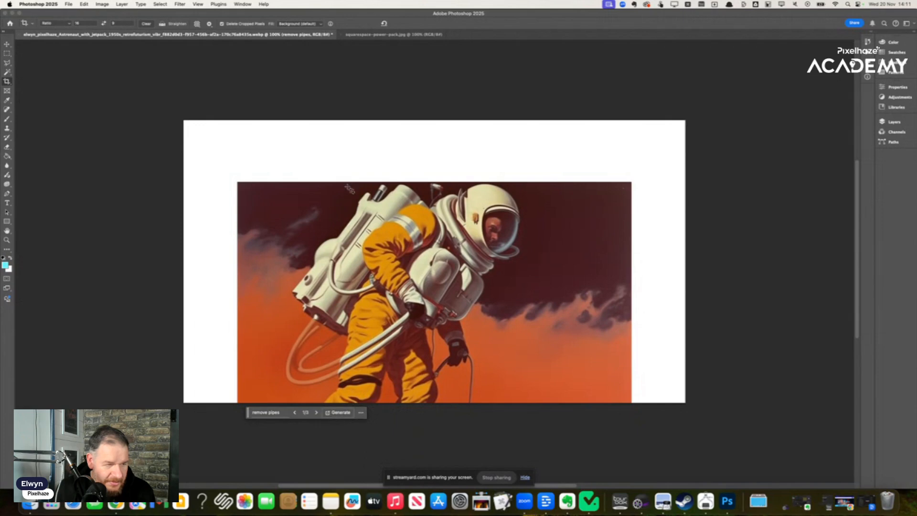
{"action": "key", "text": "super+z"}
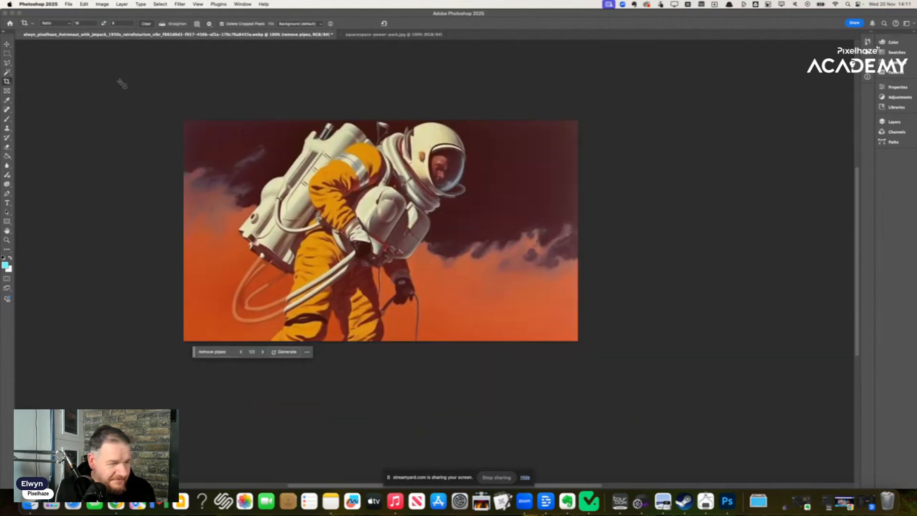
Extend the canvas above and on both sides of the astronaut using Generative Expand without a prompt.
{"action": "left_click", "coordinate": [10, 83]}
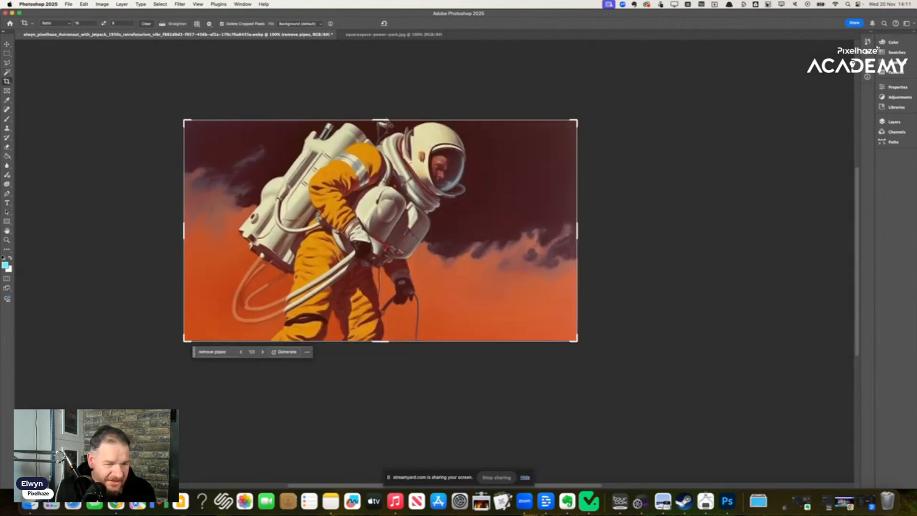
{"action": "left_click_drag", "start_coordinate": [386, 118], "coordinate": [399, 96]}
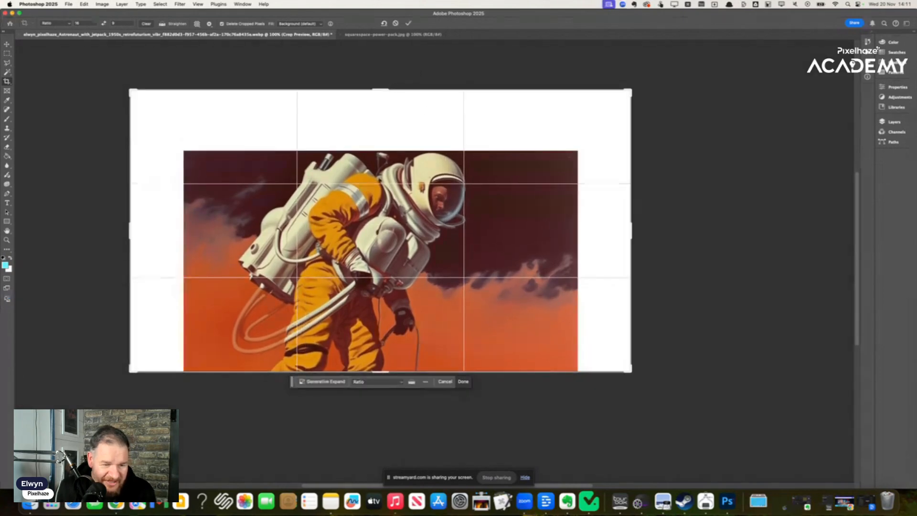
{"action": "left_click", "coordinate": [323, 381]}
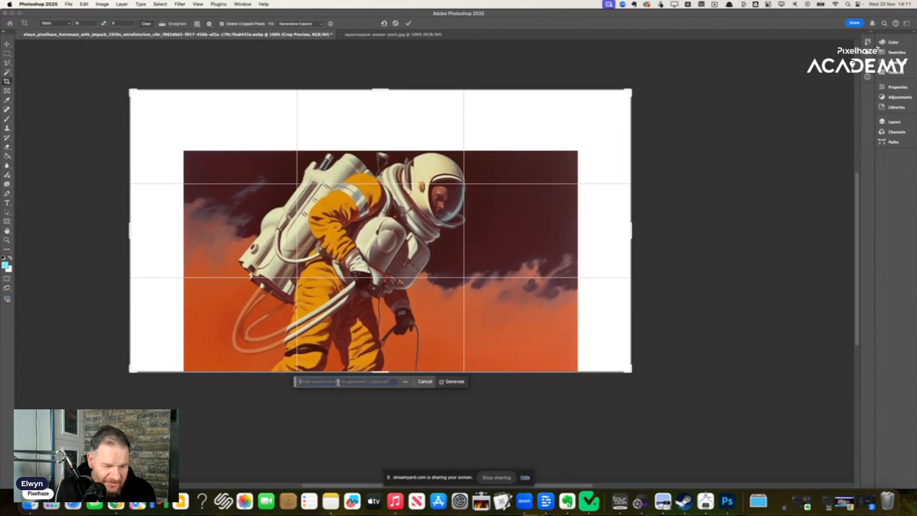
{"action": "left_click", "coordinate": [454, 382]}
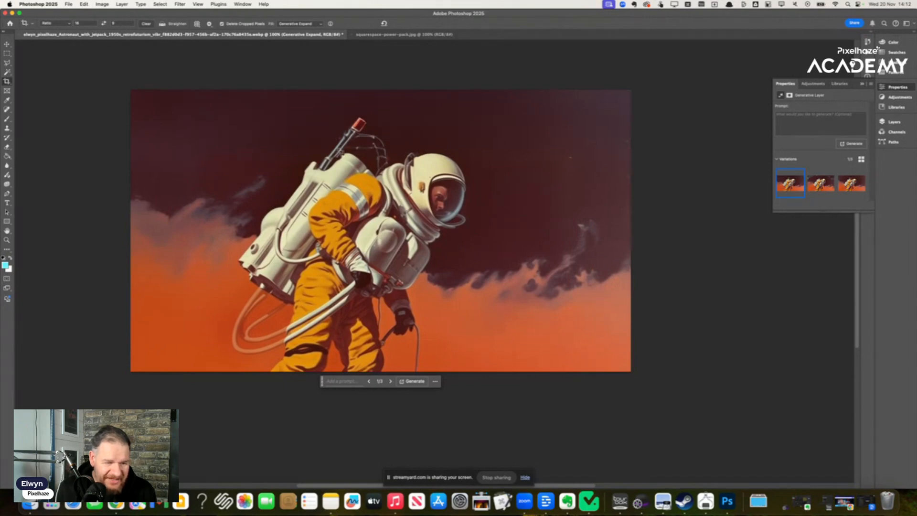
Review the generated expansion variations, keep the first one, and flatten the image.
{"action": "left_click", "coordinate": [822, 185]}
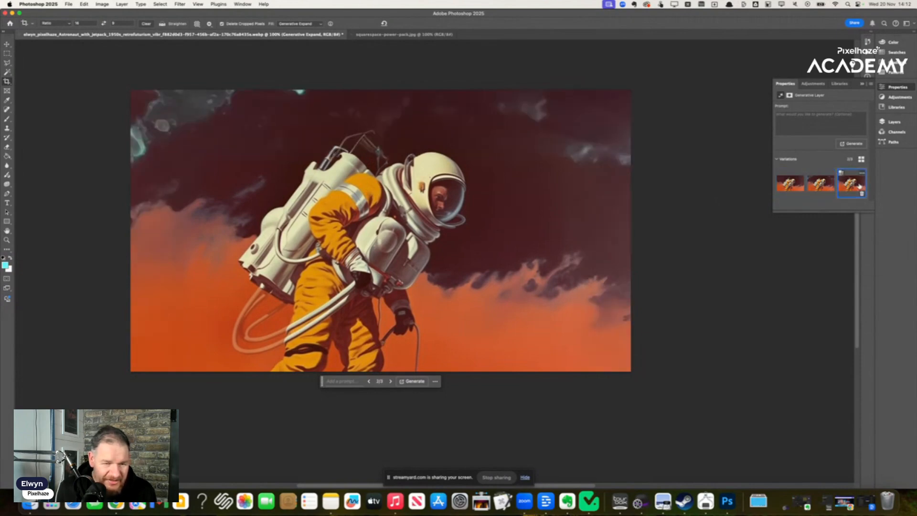
{"action": "left_click", "coordinate": [782, 182]}
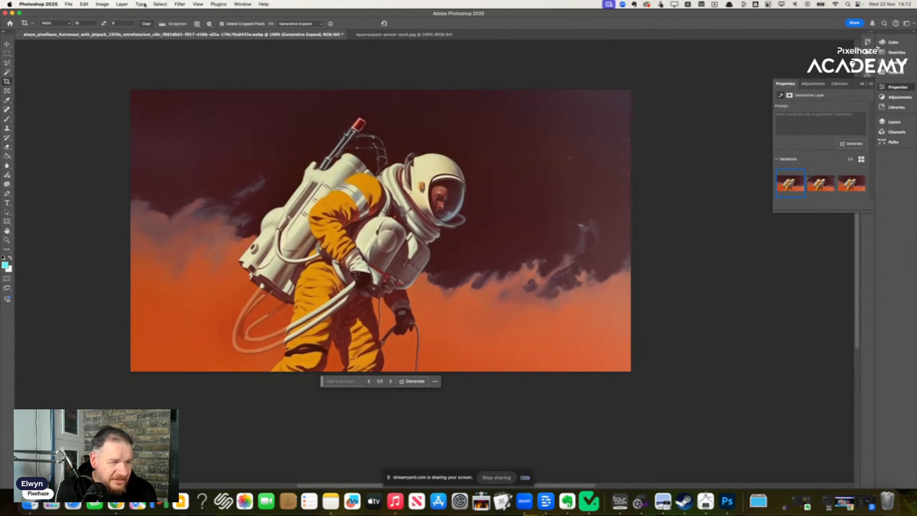
{"action": "left_click", "coordinate": [122, 4]}
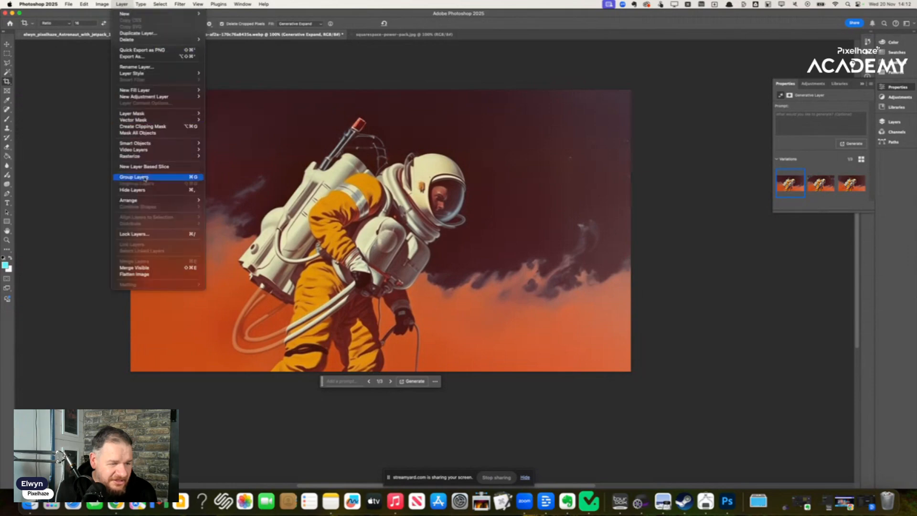
{"action": "left_click", "coordinate": [136, 274]}
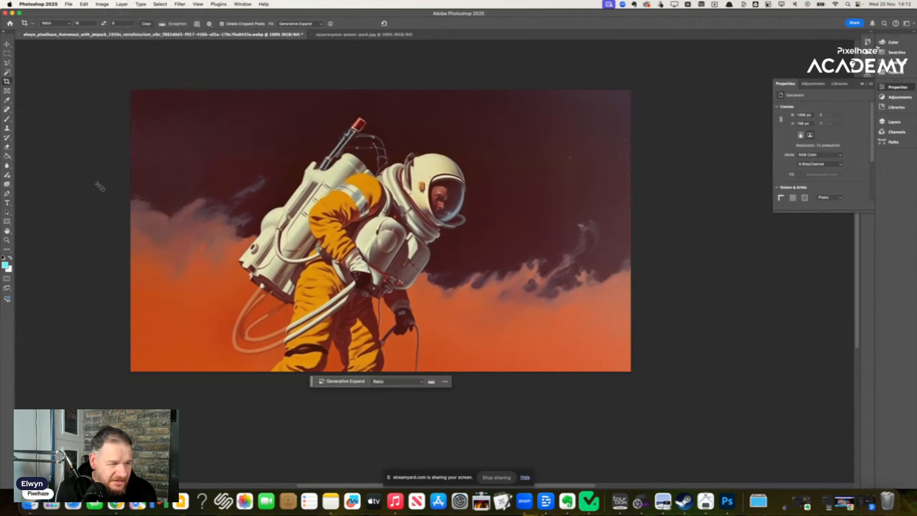
Remove the red-tipped rod and the wires above the astronaut's backpack with the content-aware Spot Healing Brush.
{"action": "left_click", "coordinate": [7, 109]}
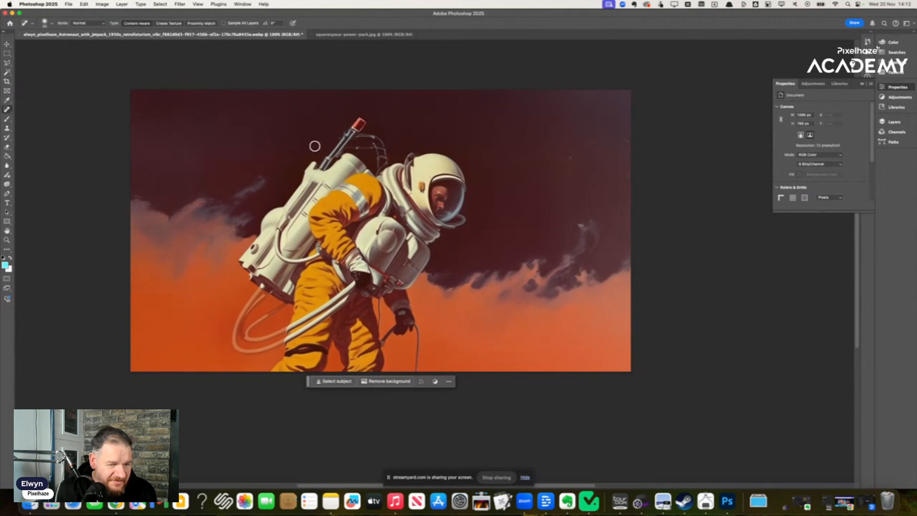
{"action": "mouse_move", "coordinate": [383, 158]}
{"action": "left_mouse_down"}
{"action": "mouse_move", "coordinate": [373, 139]}
{"action": "mouse_move", "coordinate": [381, 152]}
{"action": "mouse_move", "coordinate": [357, 142]}
{"action": "mouse_move", "coordinate": [369, 134]}
{"action": "mouse_move", "coordinate": [353, 128]}
{"action": "mouse_move", "coordinate": [361, 119]}
{"action": "mouse_move", "coordinate": [338, 148]}
{"action": "mouse_move", "coordinate": [375, 147]}
{"action": "mouse_move", "coordinate": [376, 168]}
{"action": "mouse_move", "coordinate": [390, 158]}
{"action": "mouse_move", "coordinate": [466, 198]}
{"action": "mouse_move", "coordinate": [377, 165]}
{"action": "left_mouse_up"}
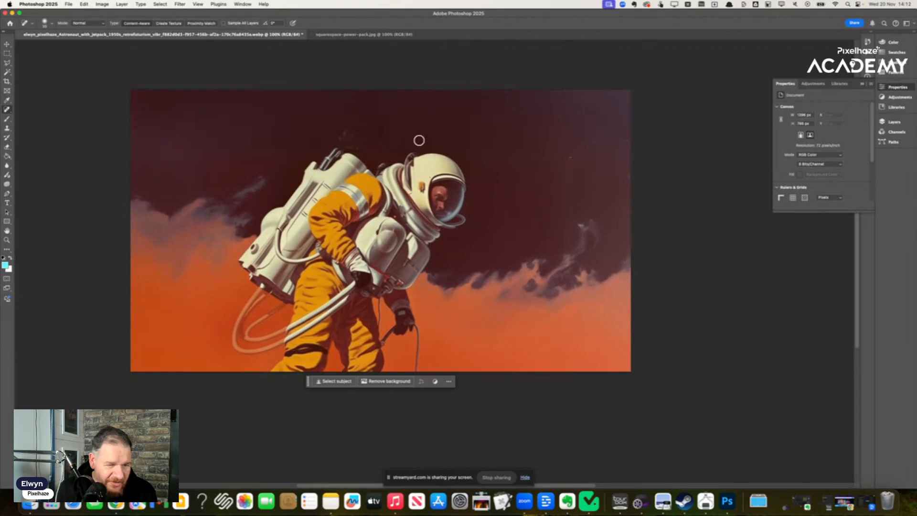
{"action": "left_click", "coordinate": [379, 165]}
{"action": "left_click", "coordinate": [381, 163]}
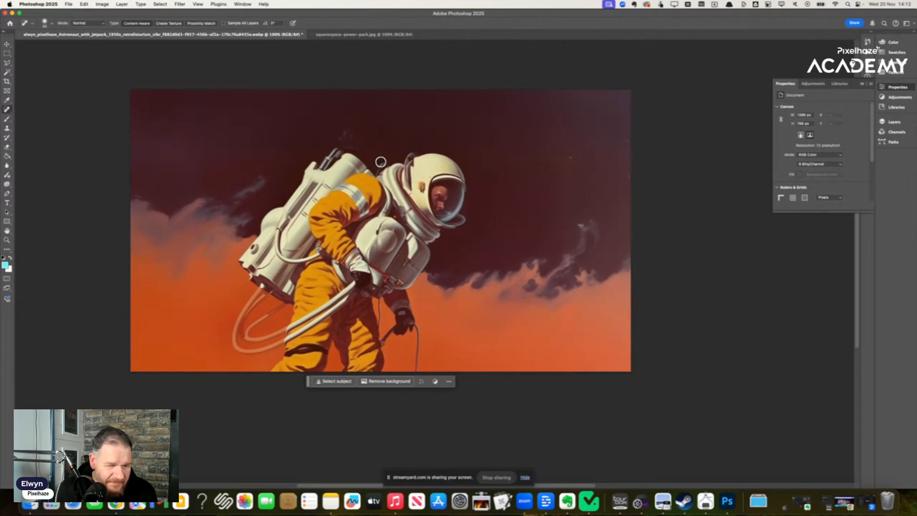
{"action": "mouse_move", "coordinate": [375, 147]}
{"action": "left_mouse_down"}
{"action": "mouse_move", "coordinate": [343, 133]}
{"action": "mouse_move", "coordinate": [364, 129]}
{"action": "mouse_move", "coordinate": [371, 138]}
{"action": "mouse_move", "coordinate": [335, 135]}
{"action": "mouse_move", "coordinate": [360, 129]}
{"action": "left_mouse_up"}
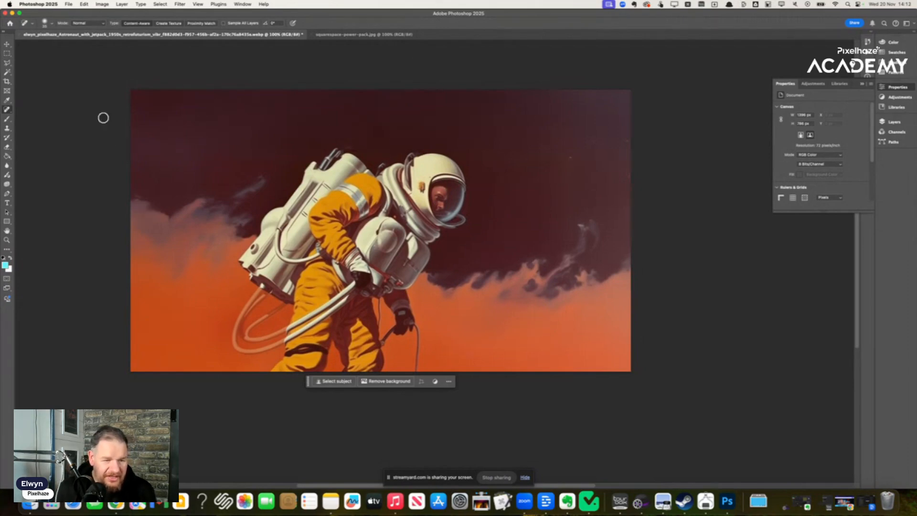
Select the astronaut as the subject and invert the selection to cover the background.
{"action": "left_click", "coordinate": [7, 54]}
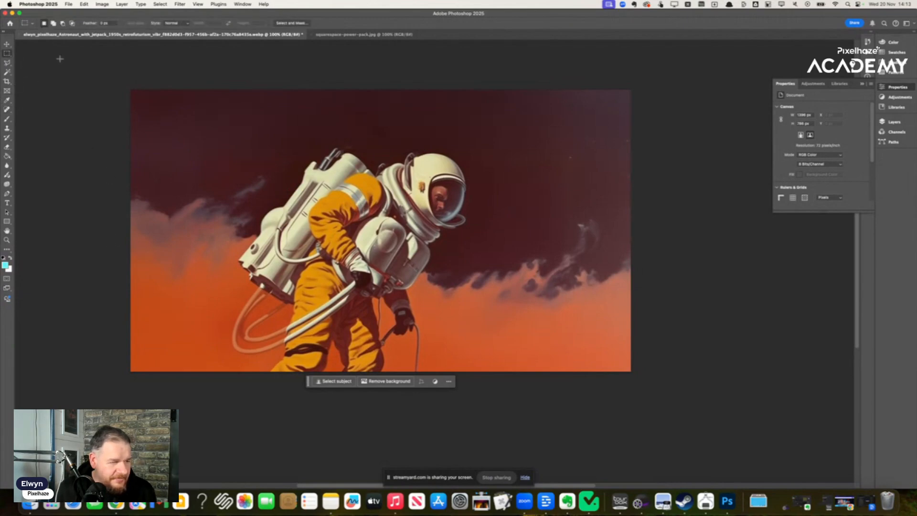
{"action": "left_click", "coordinate": [336, 381]}
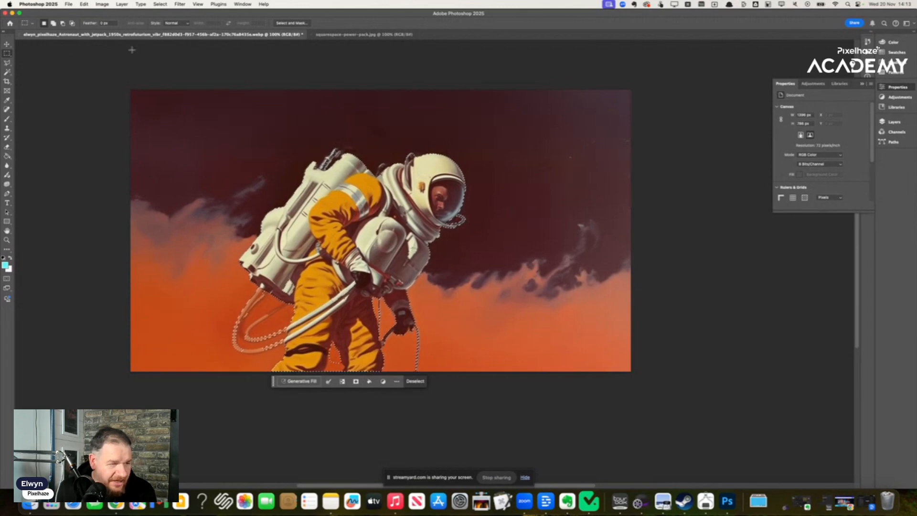
{"action": "left_click", "coordinate": [151, 5]}
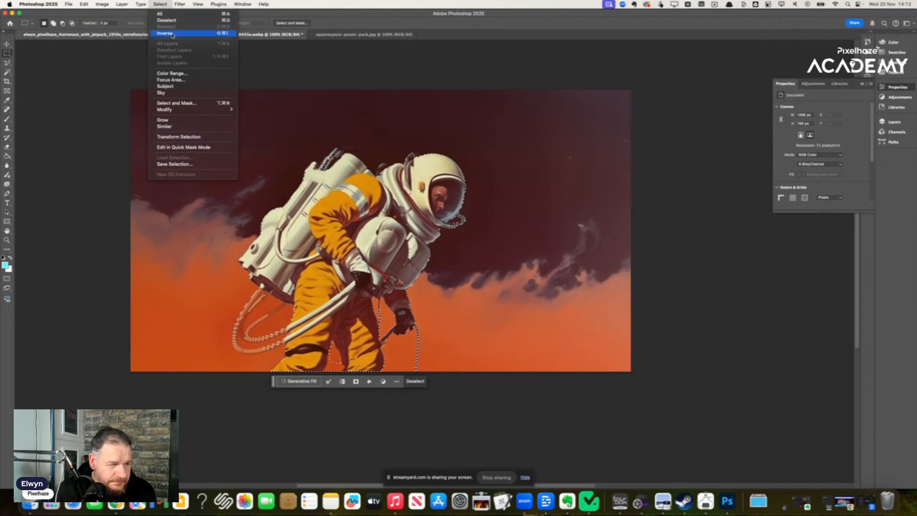
{"action": "left_click", "coordinate": [195, 34]}
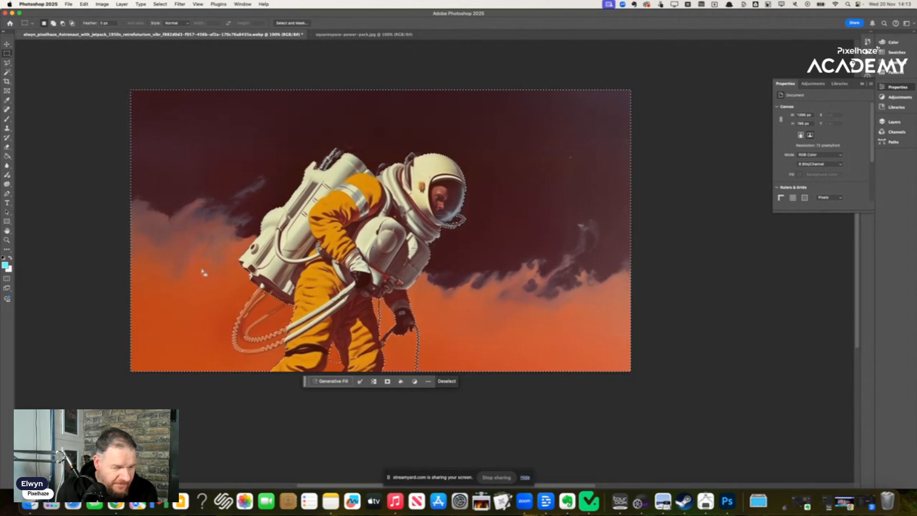
Subtract the upper half of the picture from the background selection, down to about the astronaut's waist, with the Rectangular Marquee.
{"action": "key", "text": "w"}
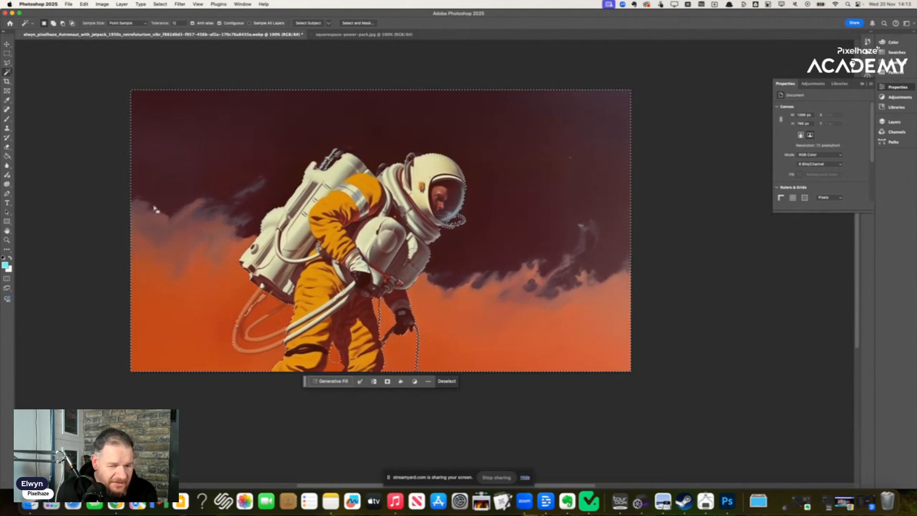
{"action": "left_click", "coordinate": [7, 53]}
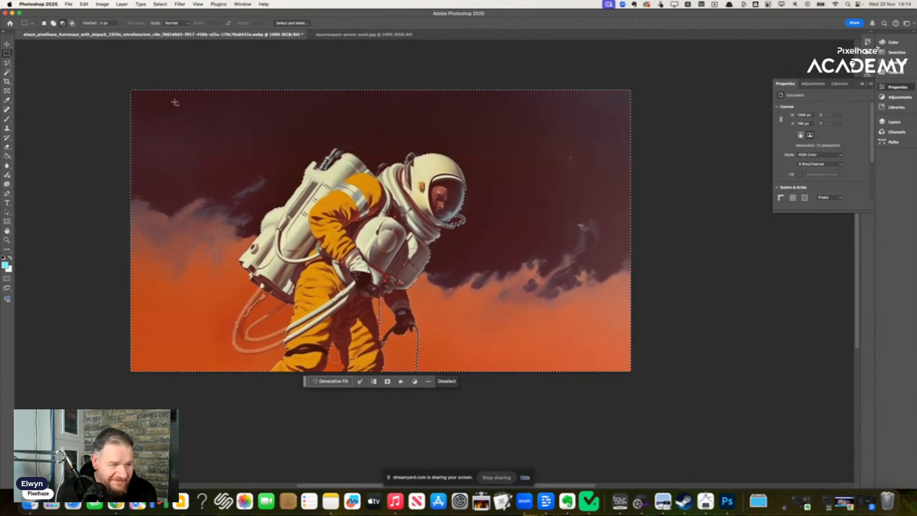
{"action": "left_click_drag", "start_coordinate": [106, 68], "coordinate": [676, 236], "text": "alt"}
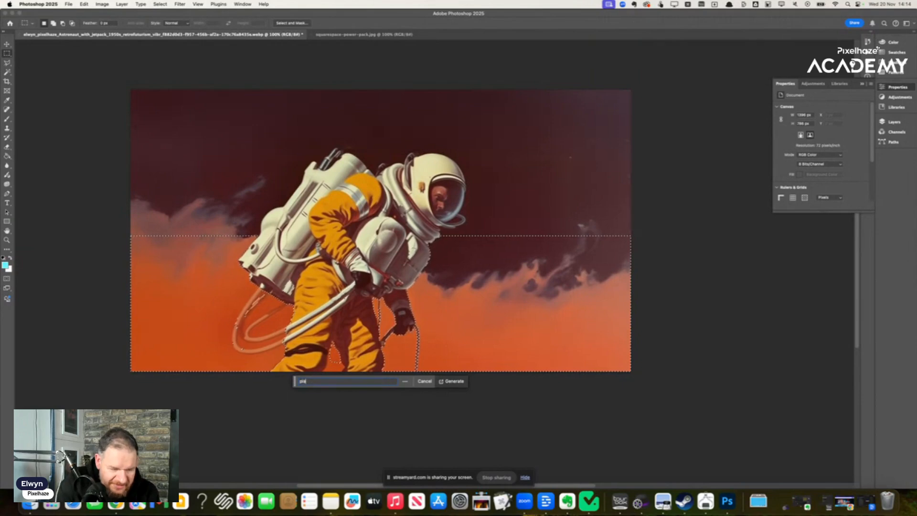
Try filling the selected lower background with the generative prompt "planet from space", review the variations, and undo the fill.
{"action": "type", "text": "om space"}
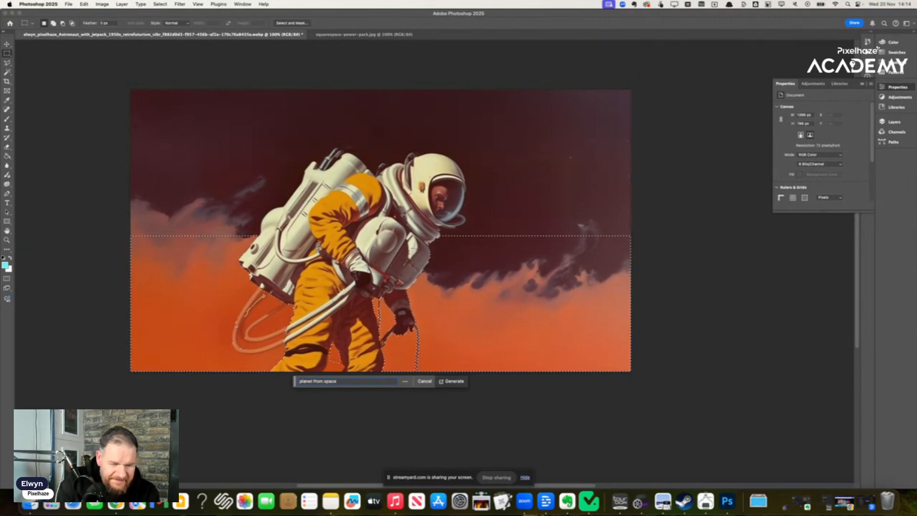
{"action": "key", "text": "Return"}
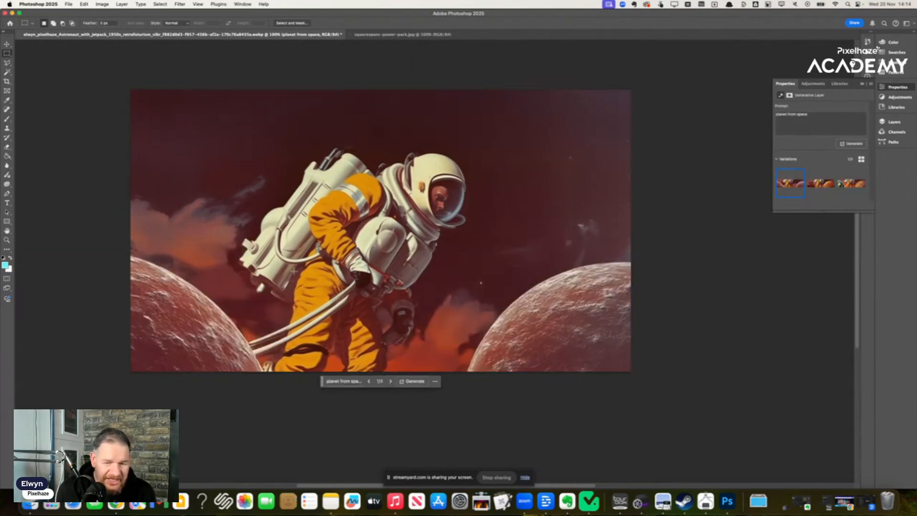
{"action": "left_click", "coordinate": [820, 183]}
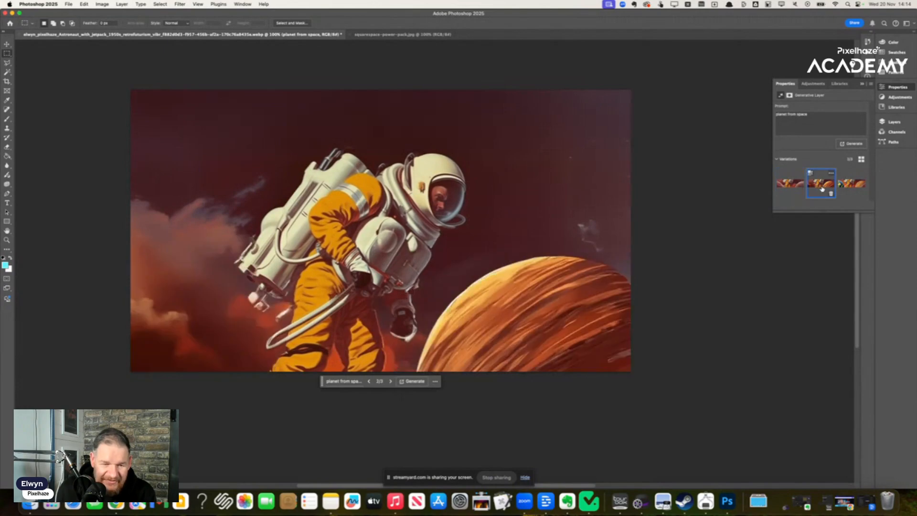
{"action": "left_click", "coordinate": [858, 186]}
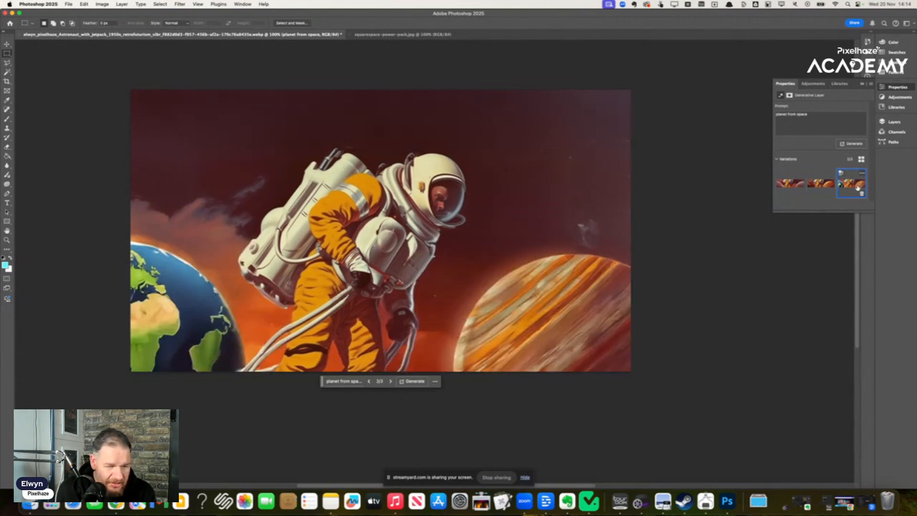
{"action": "left_click", "coordinate": [784, 187]}
{"action": "key", "text": "super+z"}
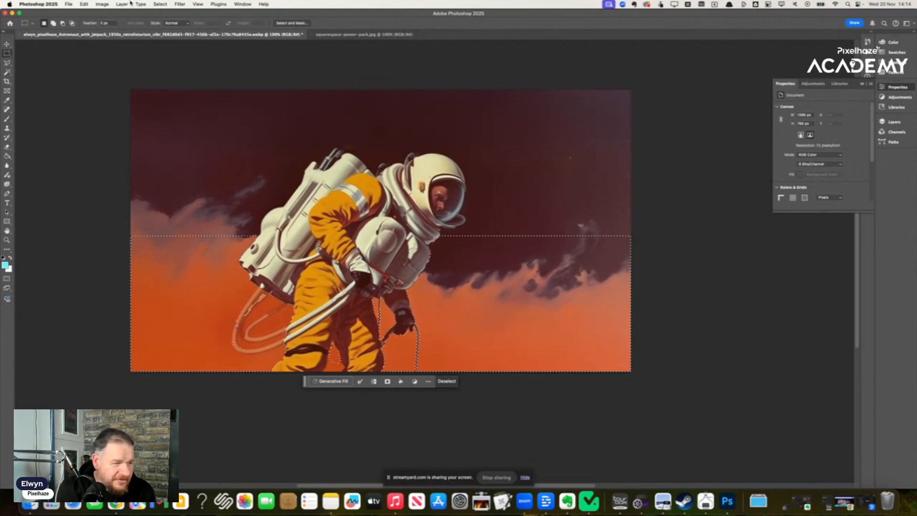
Drop the current selection, marquee the upper three quarters of the picture across its full width, and fill it with the generative prompt "space".
{"action": "left_click", "coordinate": [160, 4]}
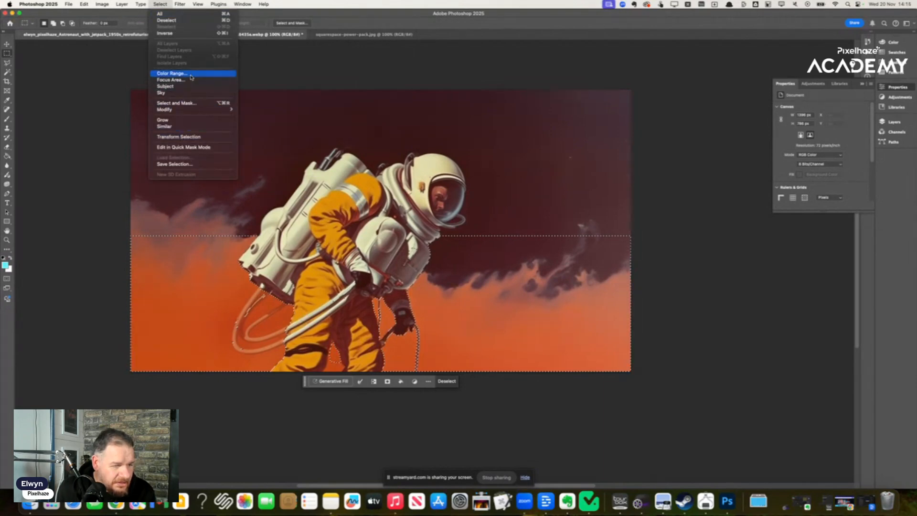
{"action": "left_click", "coordinate": [167, 20]}
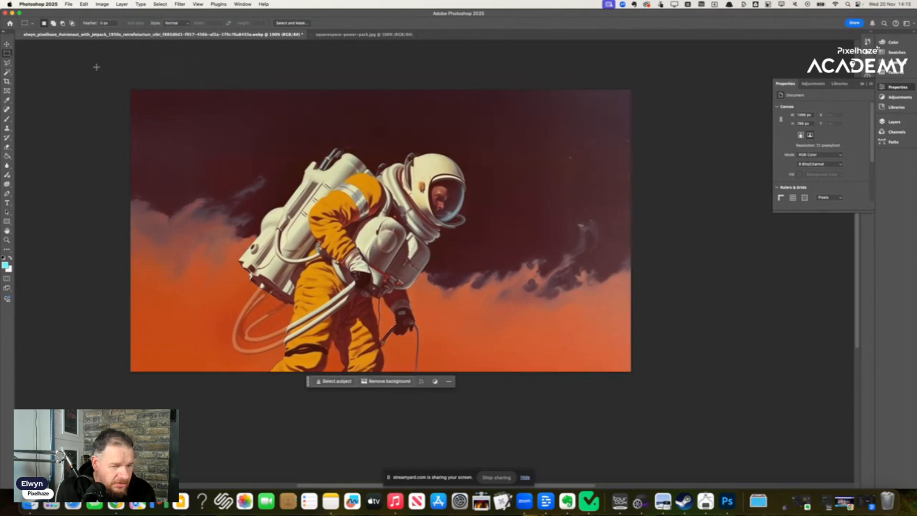
{"action": "left_click_drag", "start_coordinate": [96, 67], "coordinate": [692, 299]}
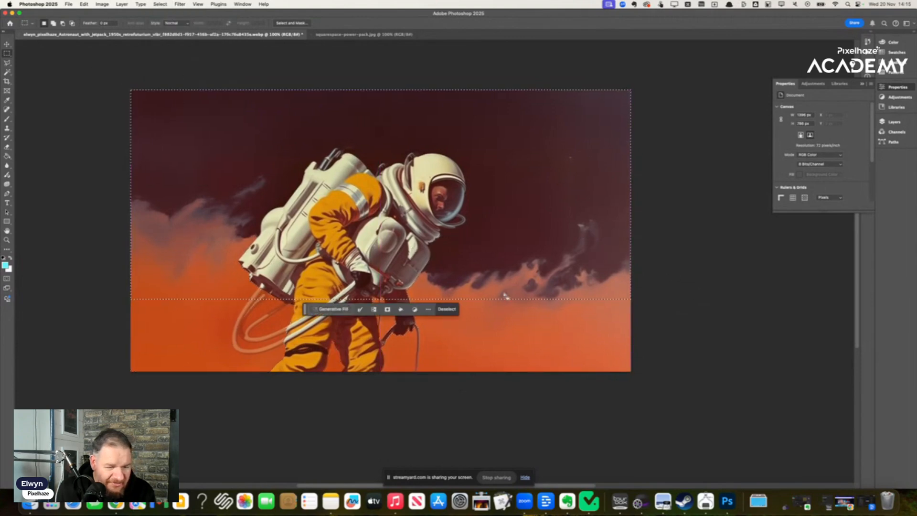
{"action": "left_click", "coordinate": [330, 309]}
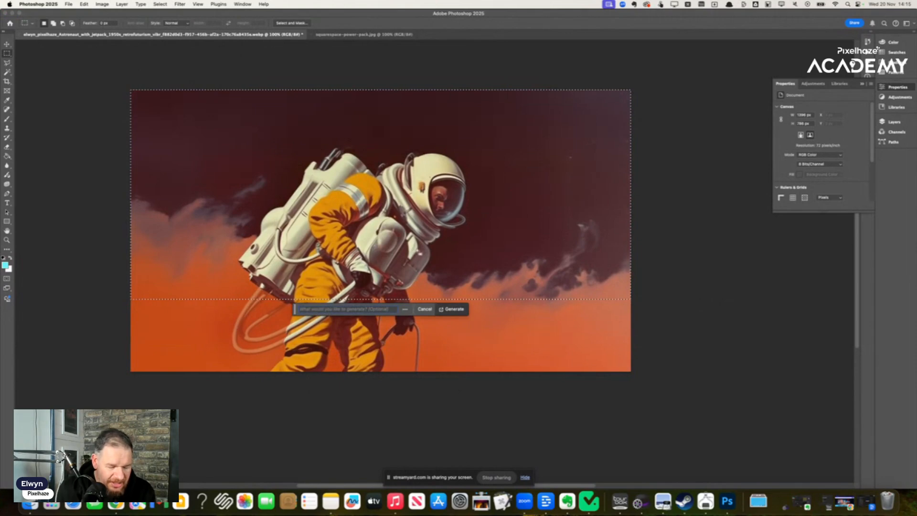
{"action": "type", "text": "stars"}
{"action": "key", "text": "Return"}
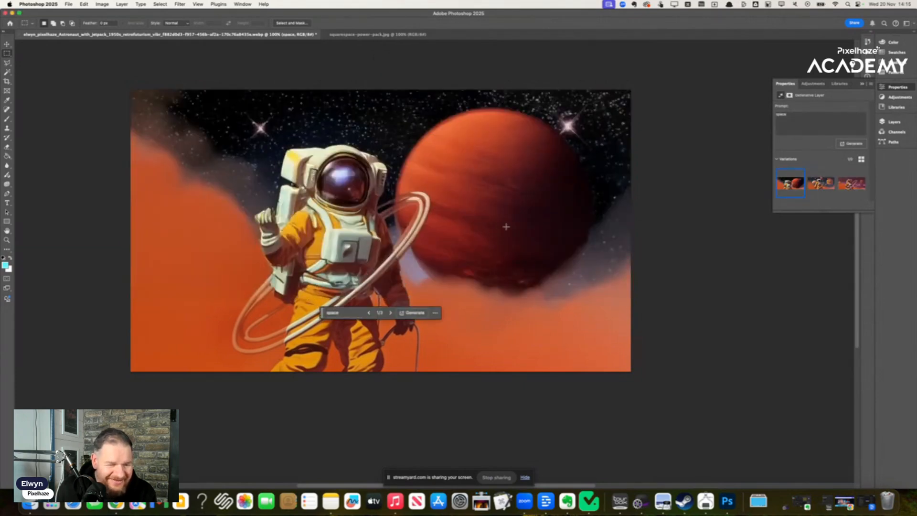
Review the second and third variations of the fill and undo the generative fill.
{"action": "left_click", "coordinate": [831, 184]}
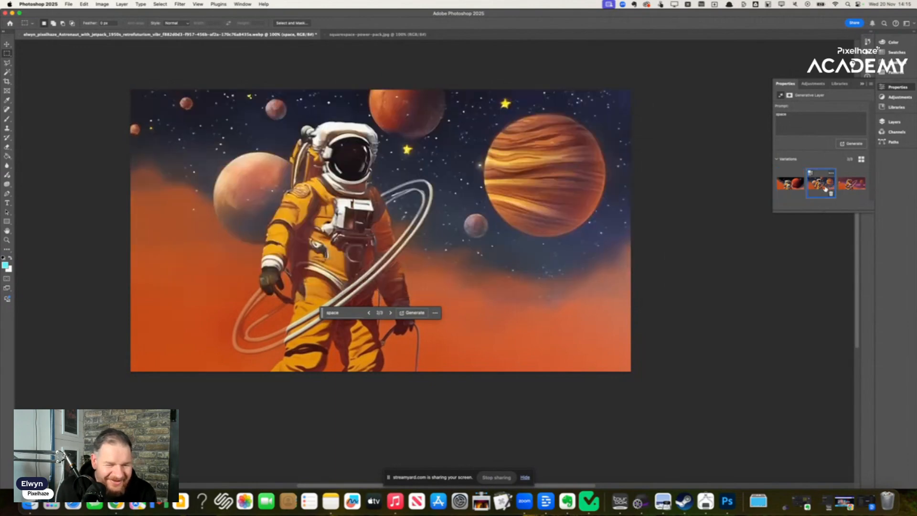
{"action": "left_click", "coordinate": [853, 185]}
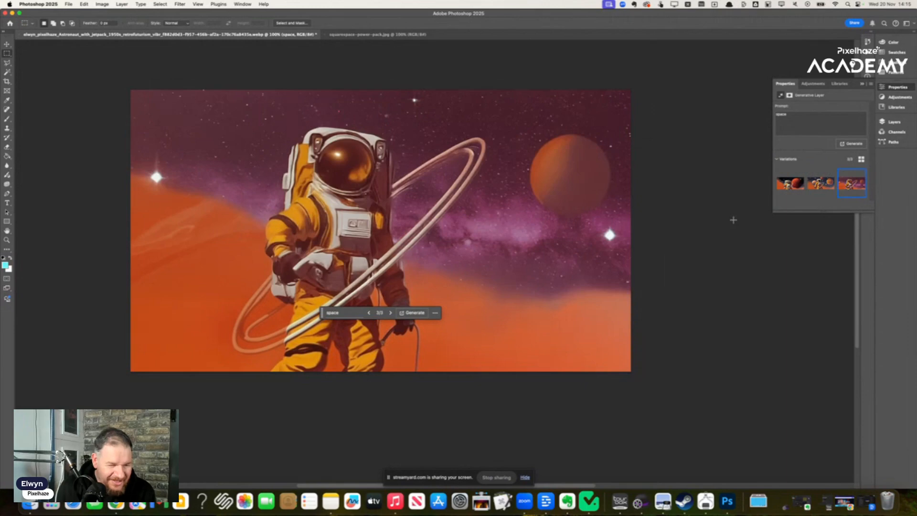
{"action": "key", "text": "super+z"}
{"action": "key", "text": "super+z"}
{"action": "key", "text": "super+z"}
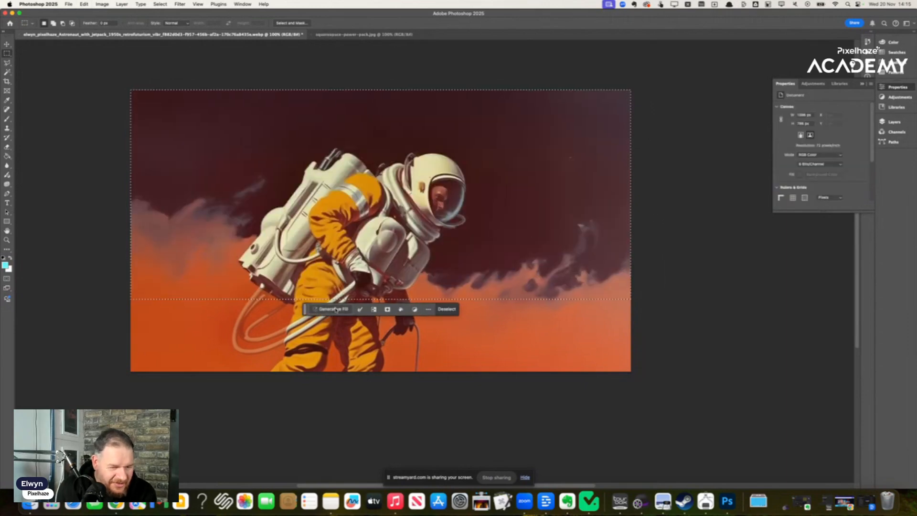
Clear the rectangular selection, select the astronaut as the subject, and invert the selection to cover the background.
{"action": "left_click", "coordinate": [499, 318]}
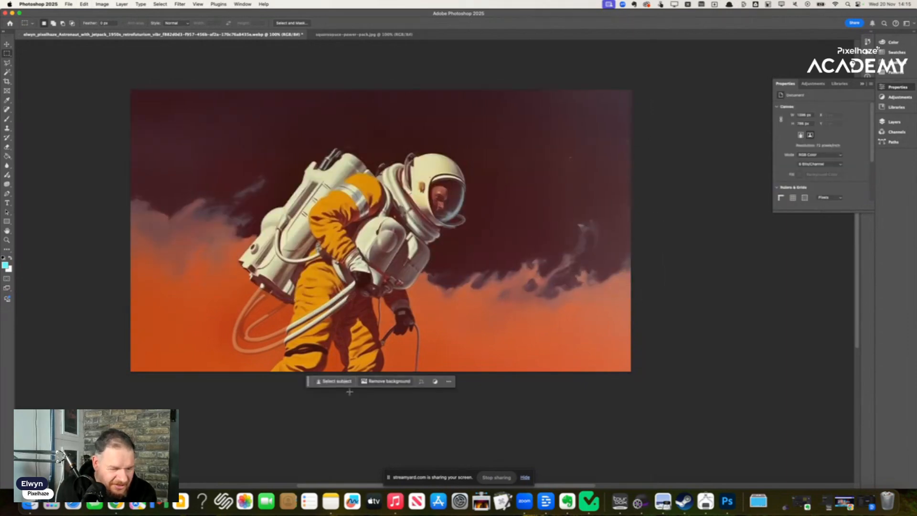
{"action": "left_click", "coordinate": [335, 381]}
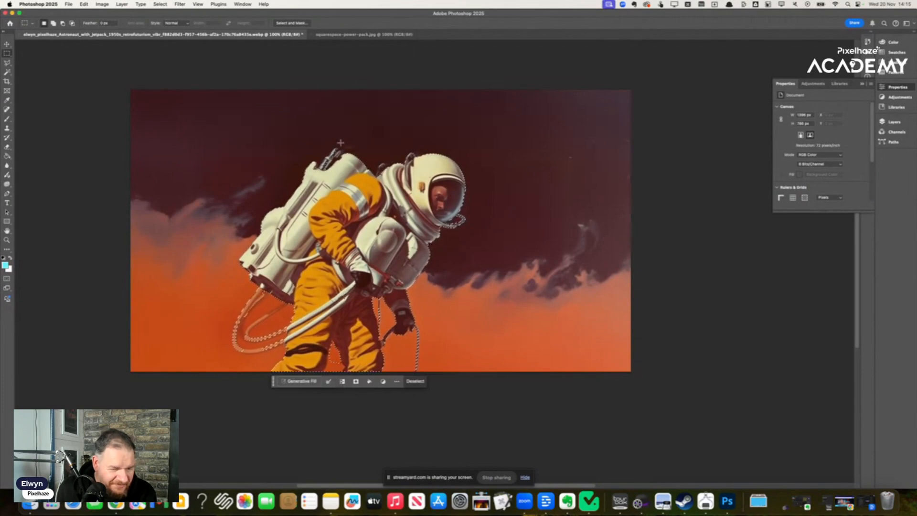
{"action": "left_click", "coordinate": [122, 5]}
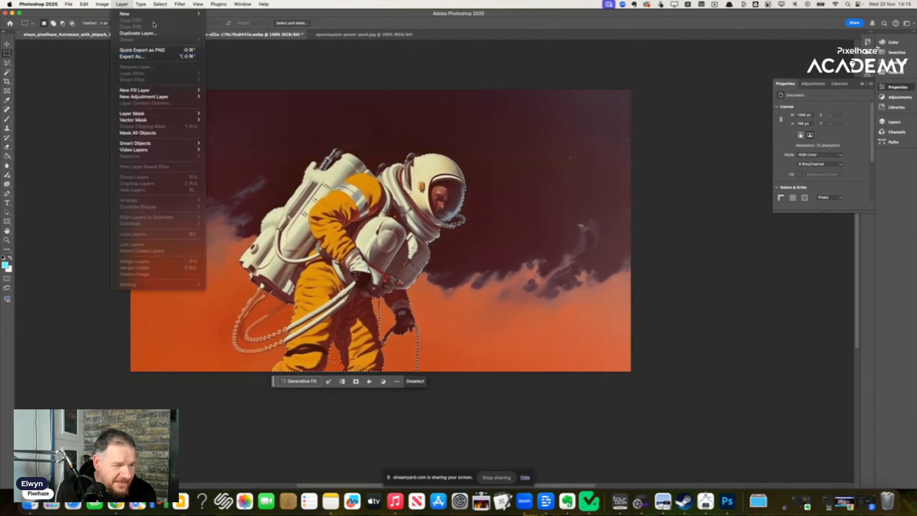
{"action": "mouse_move", "coordinate": [101, 4]}
{"action": "mouse_move", "coordinate": [160, 5]}
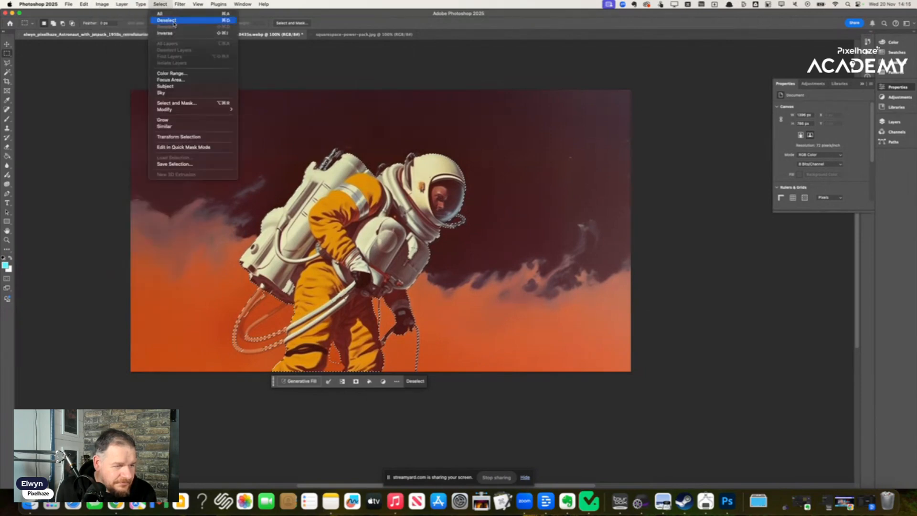
{"action": "left_click", "coordinate": [172, 34]}
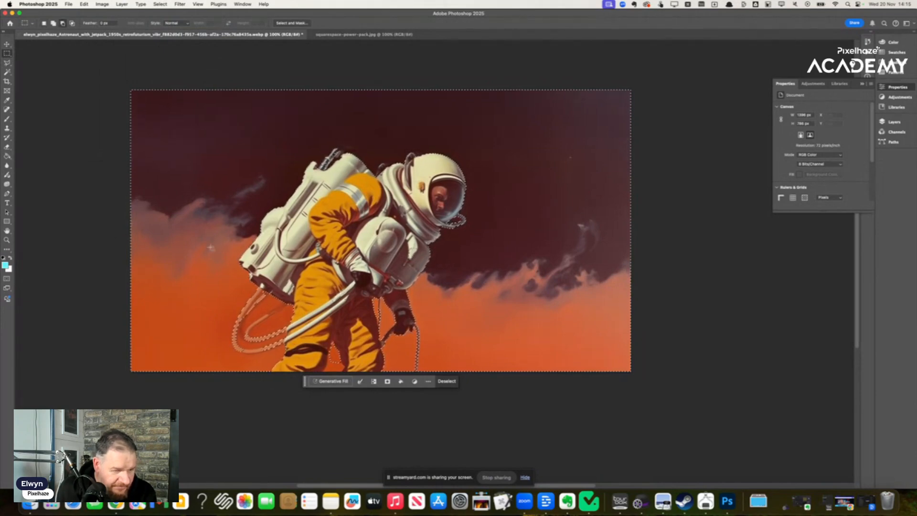
Subtract the lower part of the picture from the selection, and add the dark sky beside the astronaut's chest down to the cloud line.
{"action": "left_click_drag", "start_coordinate": [132, 228], "coordinate": [620, 361]}
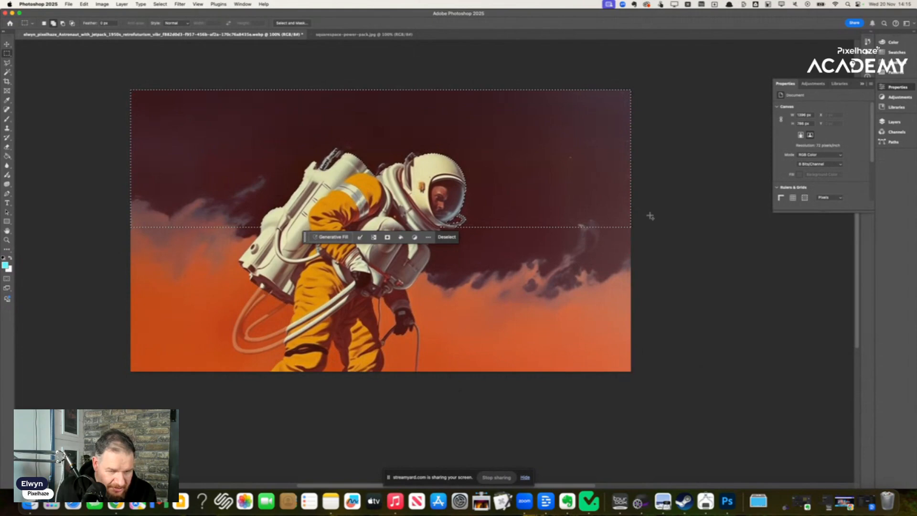
{"action": "left_click_drag", "start_coordinate": [639, 213], "coordinate": [458, 276]}
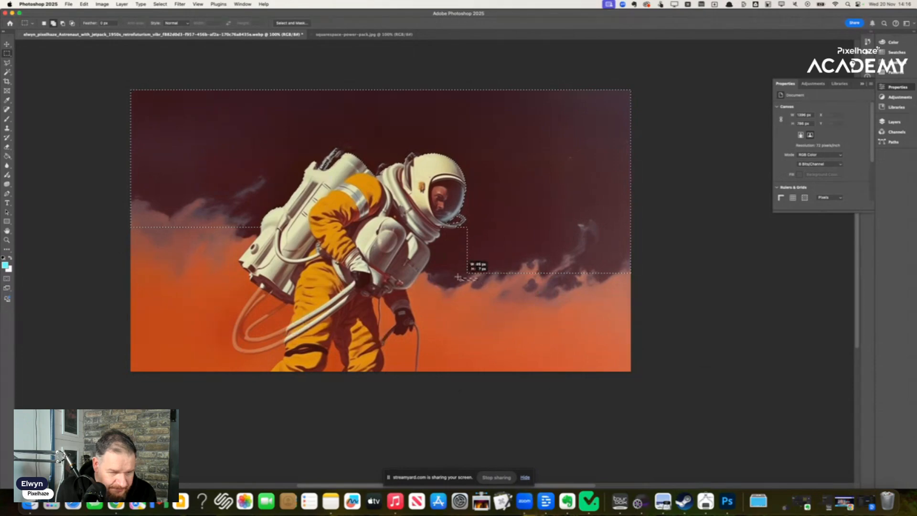
{"action": "left_click_drag", "start_coordinate": [446, 233], "coordinate": [445, 228]}
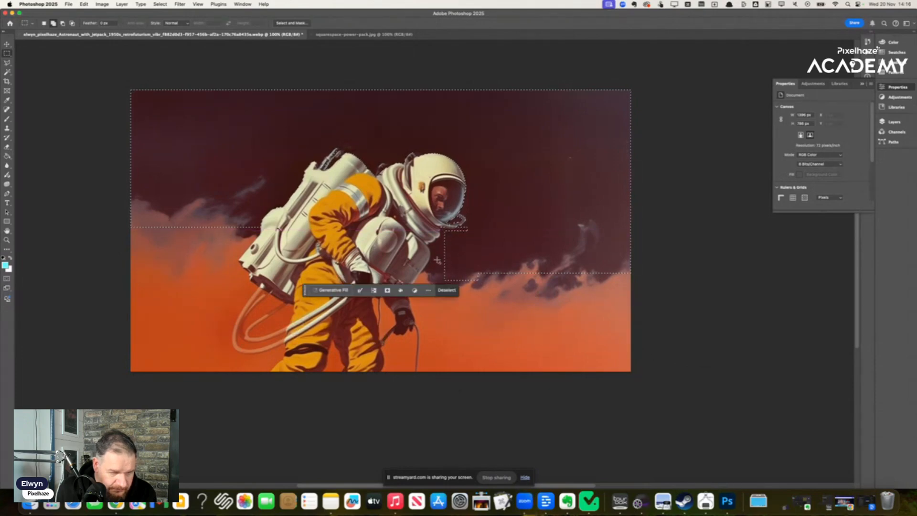
{"action": "left_click_drag", "start_coordinate": [456, 278], "coordinate": [434, 247]}
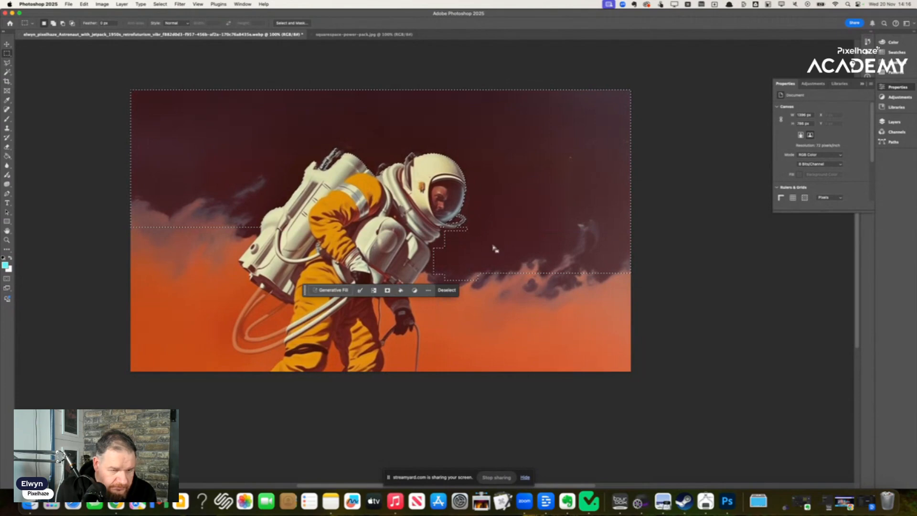
Fill the selected sky with the generative prompt "space" and review the second and third variations.
{"action": "left_click", "coordinate": [333, 290]}
{"action": "type", "text": "spa"}
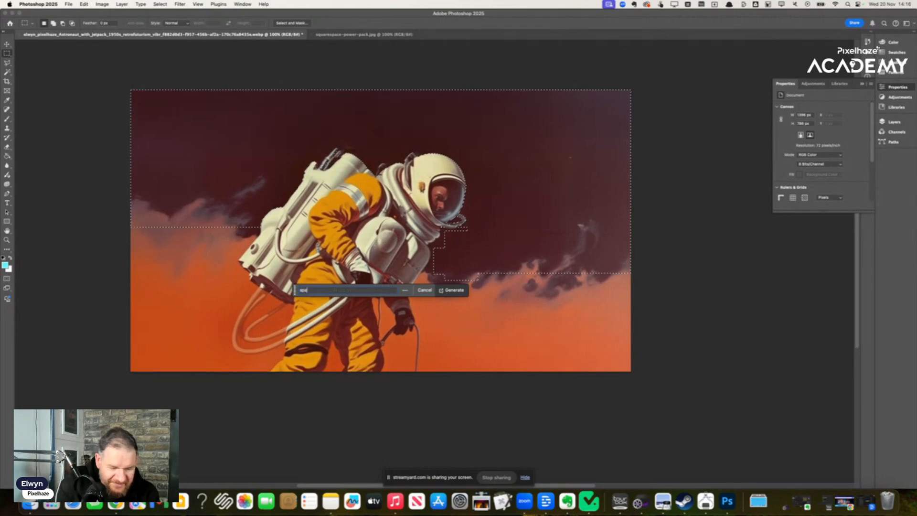
{"action": "key", "text": "Return"}
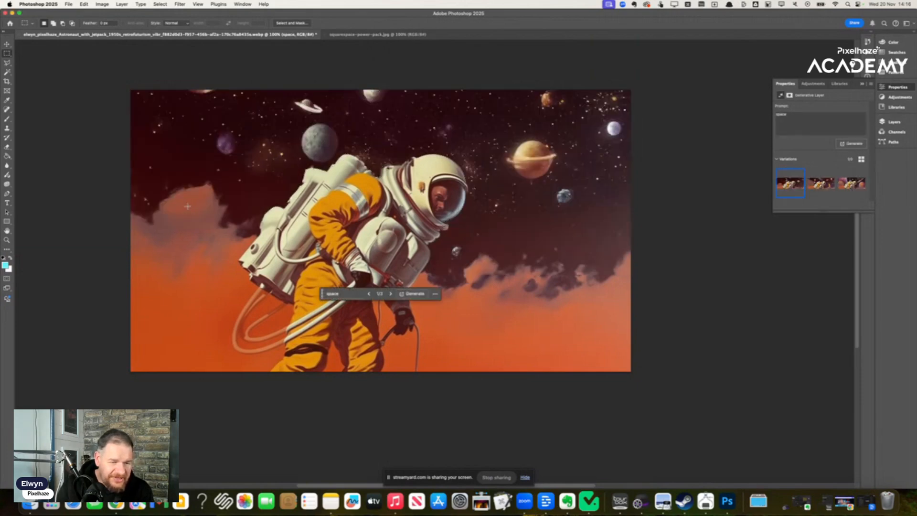
{"action": "left_click", "coordinate": [817, 185]}
{"action": "left_click", "coordinate": [843, 185]}
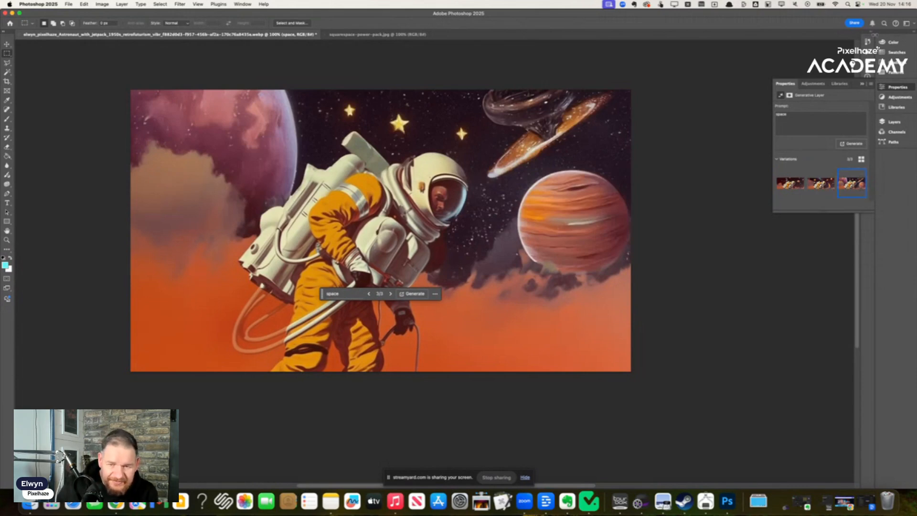
Change the generative layer's prompt to "stars in space" and generate new variations.
{"action": "left_click_drag", "start_coordinate": [818, 117], "coordinate": [773, 110]}
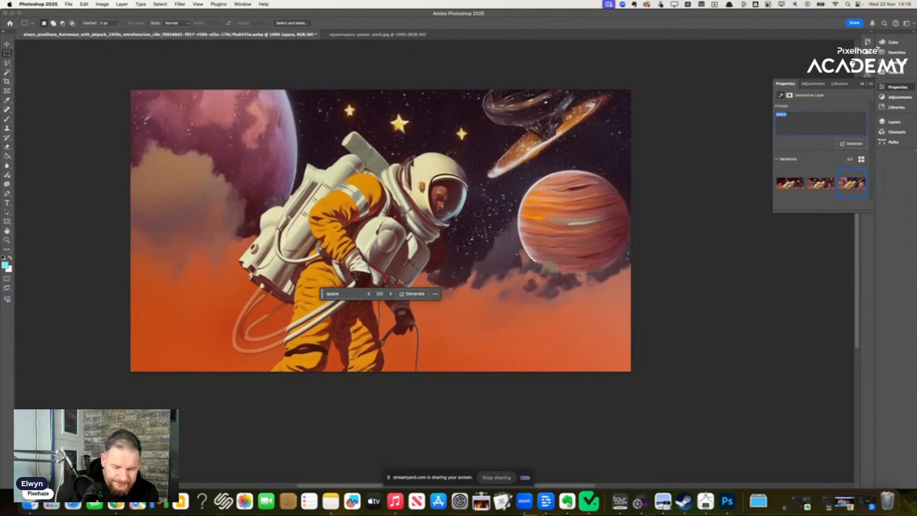
{"action": "type", "text": "stars"}
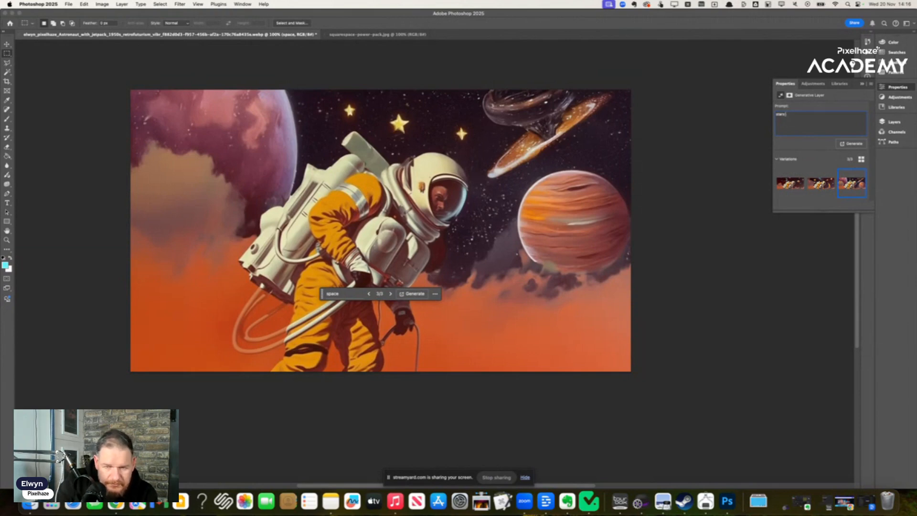
{"action": "type", "text": "in space"}
{"action": "key", "text": "Return"}
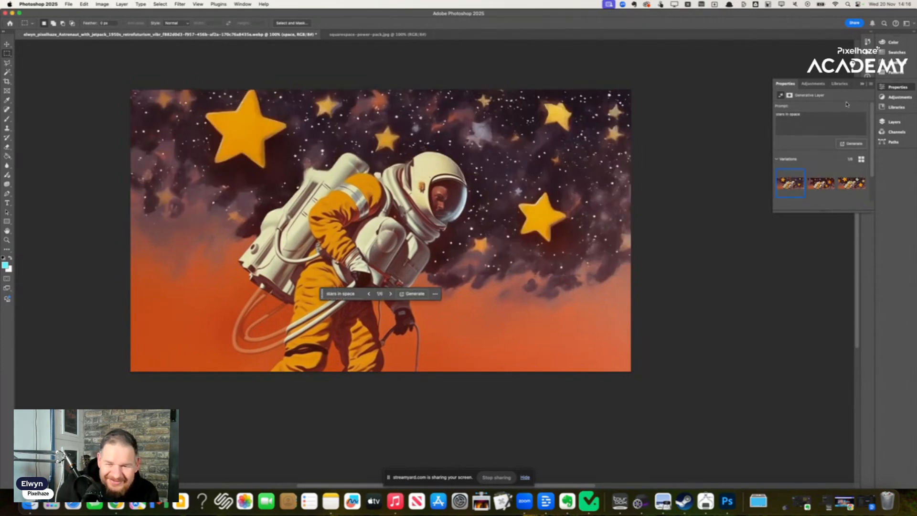
Regenerate the sky with the prompt set back to "space" and look through the three new variations.
{"action": "left_click_drag", "start_coordinate": [809, 113], "coordinate": [751, 108]}
{"action": "key", "text": "BackSpace"}
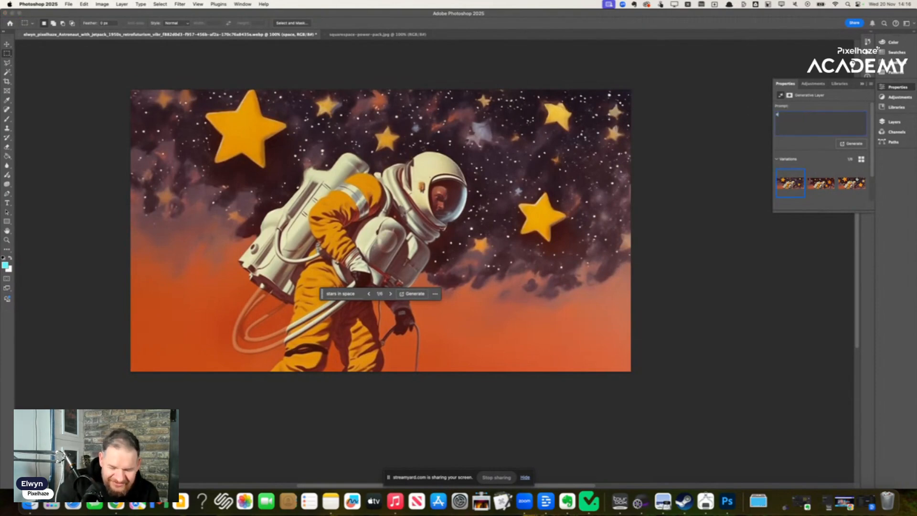
{"action": "key", "text": "Return"}
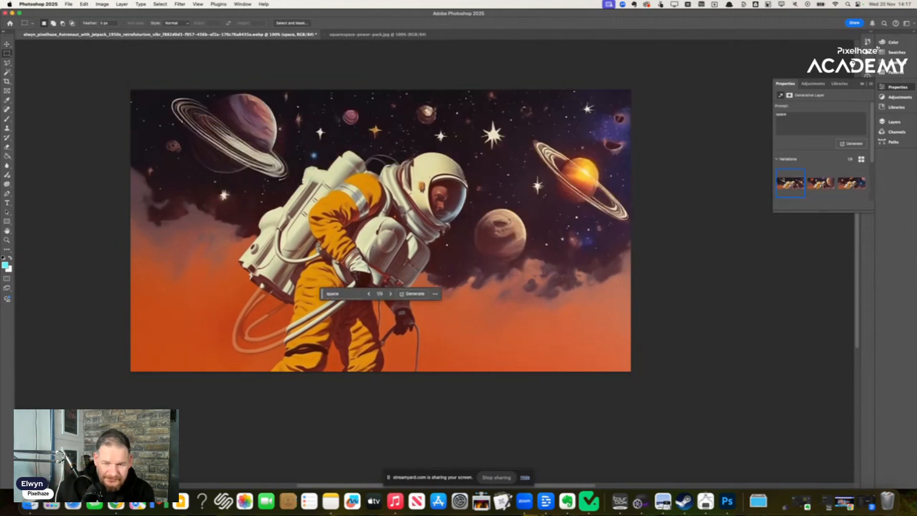
{"action": "left_click", "coordinate": [821, 182]}
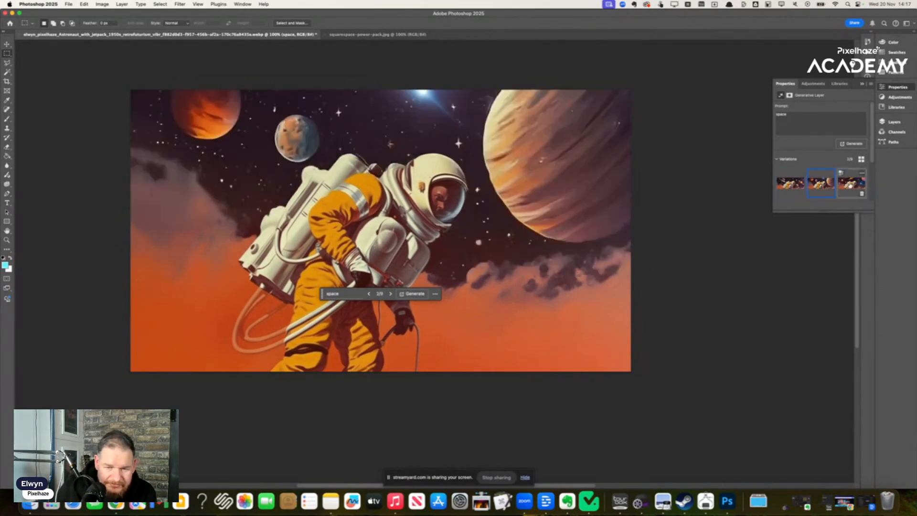
{"action": "left_click", "coordinate": [851, 183]}
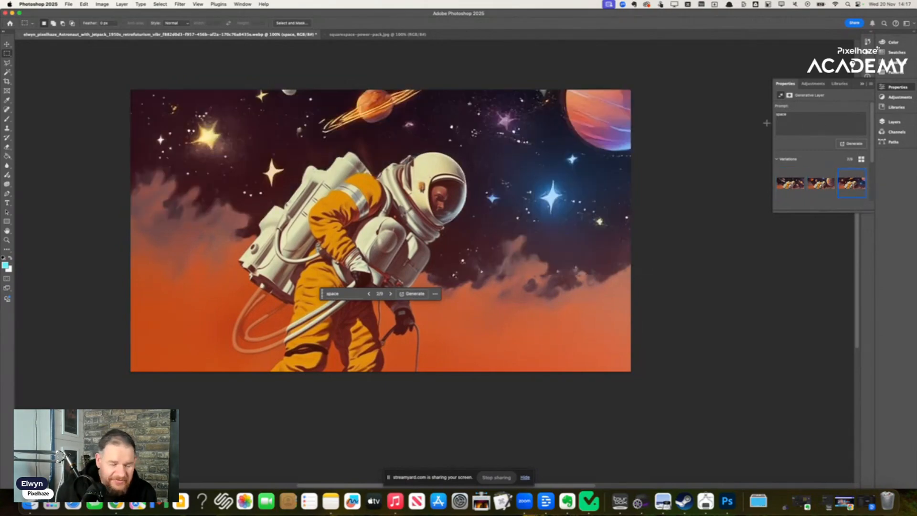
Undo the generative sky fill and the last small addition to the selection beside the astronaut's chest.
{"action": "key", "text": "super+z"}
{"action": "key", "text": "super+z"}
{"action": "key", "text": "super+z"}
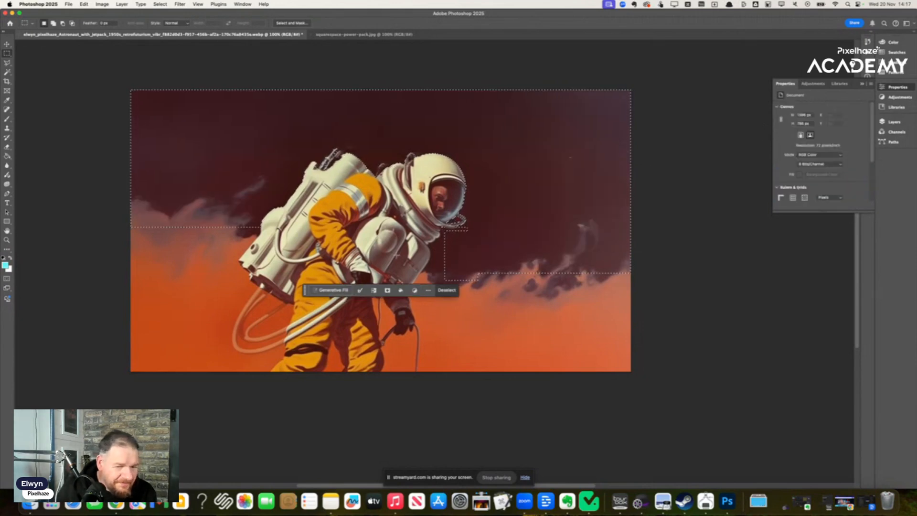
Copy a full-width strip of starry sky from the upper edge of squarespace-power-pack.jpg and paste it into the astronaut artwork.
{"action": "left_click", "coordinate": [349, 39]}
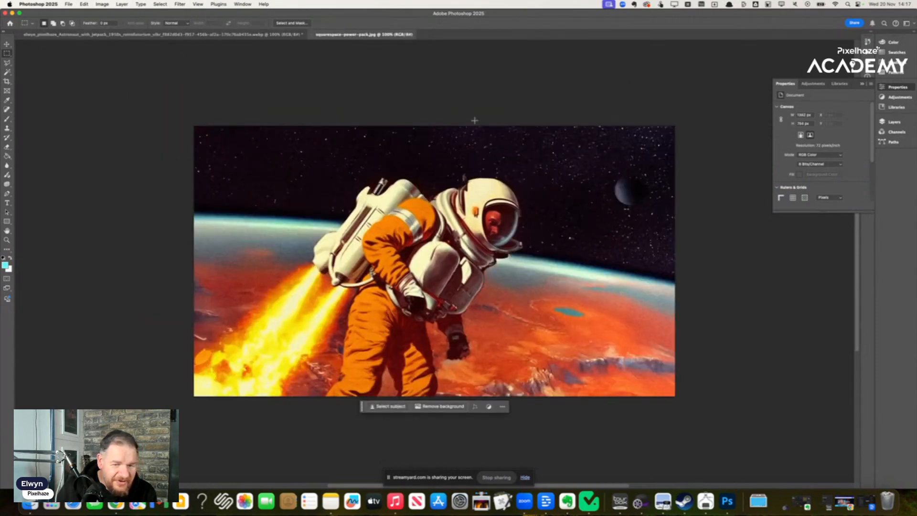
{"action": "left_click_drag", "start_coordinate": [189, 110], "coordinate": [713, 169]}
{"action": "left_click", "coordinate": [260, 35]}
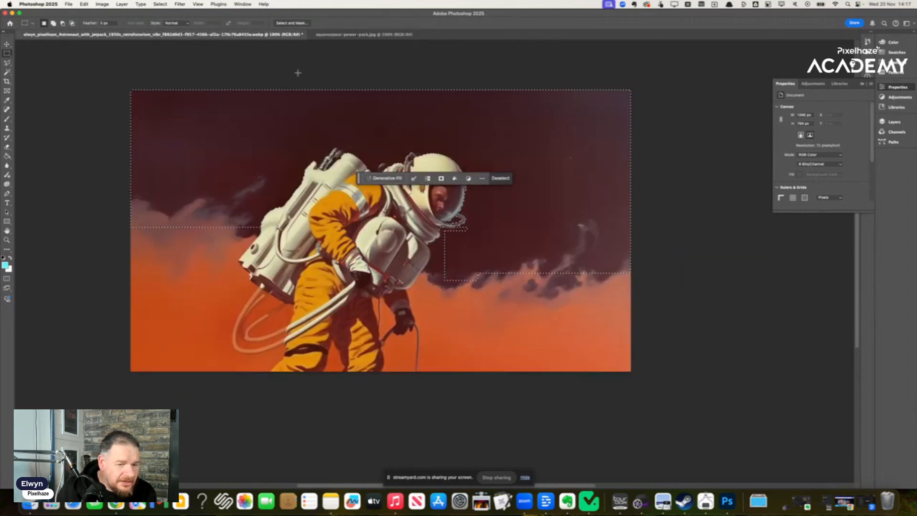
{"action": "left_click", "coordinate": [668, 126]}
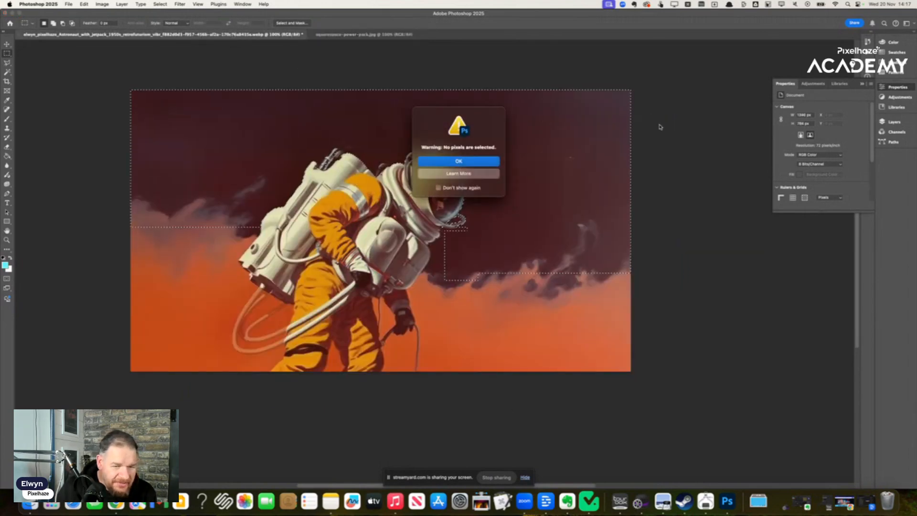
{"action": "left_click", "coordinate": [491, 162]}
{"action": "key", "text": "super+v"}
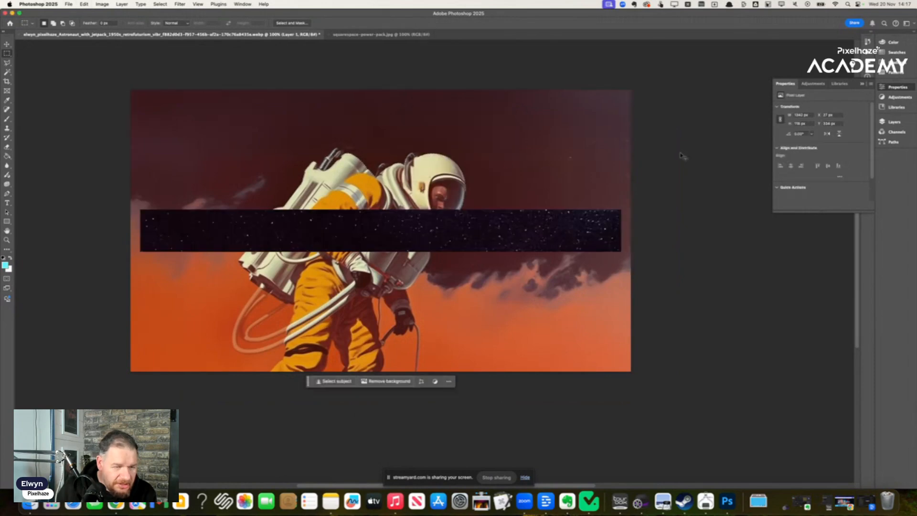
Move the pasted star strip to the upper edge of the canvas and scale it up to span the picture's full width.
{"action": "left_click", "coordinate": [7, 44]}
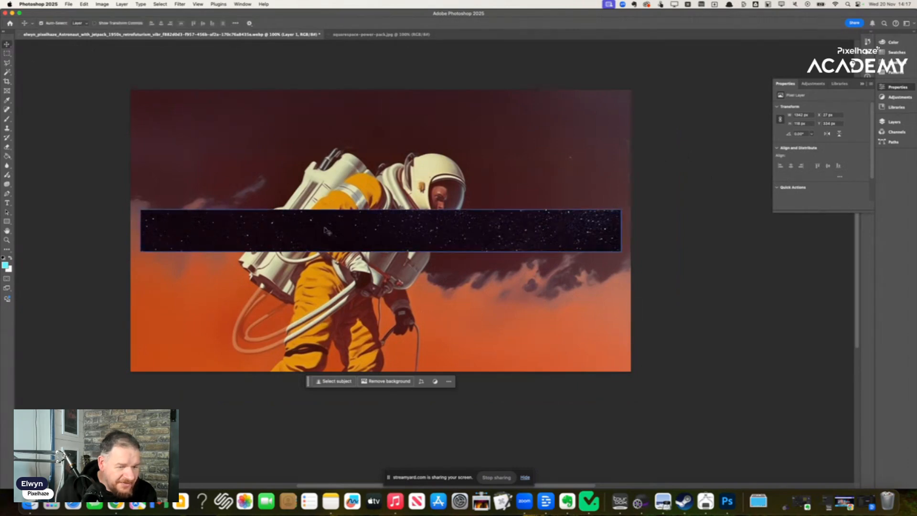
{"action": "left_click_drag", "start_coordinate": [377, 242], "coordinate": [348, 119]}
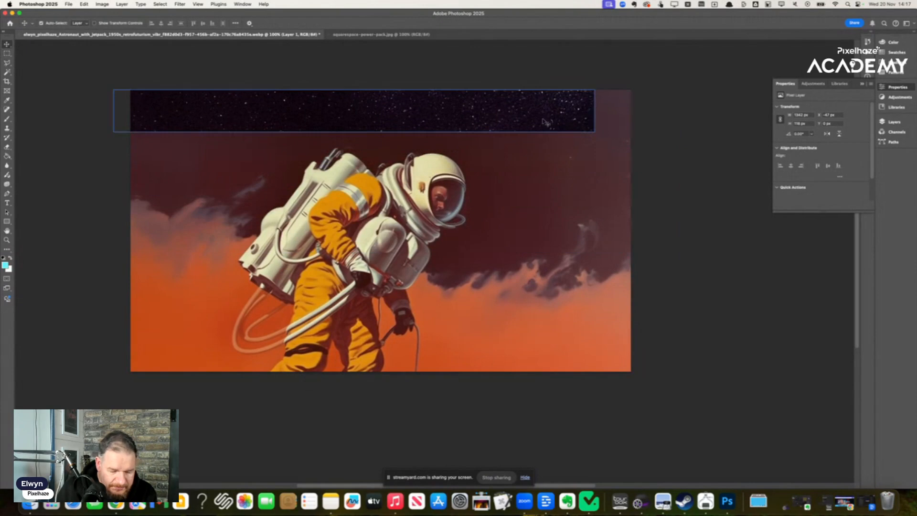
{"action": "key", "text": "super+t"}
{"action": "left_click_drag", "start_coordinate": [595, 132], "coordinate": [638, 136]}
{"action": "key", "text": "Return"}
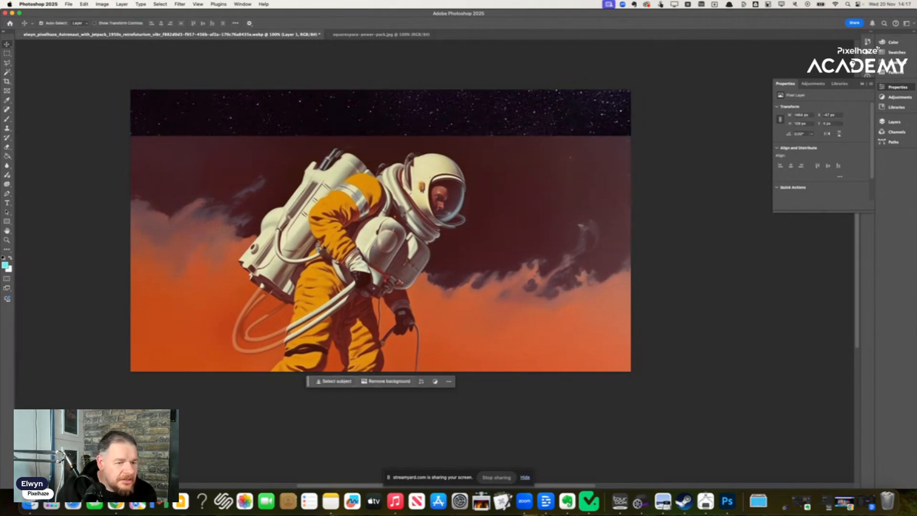
Make the Background layer active, try an automatic subject selection of the astronaut, and clear the selection.
{"action": "left_click", "coordinate": [337, 381]}
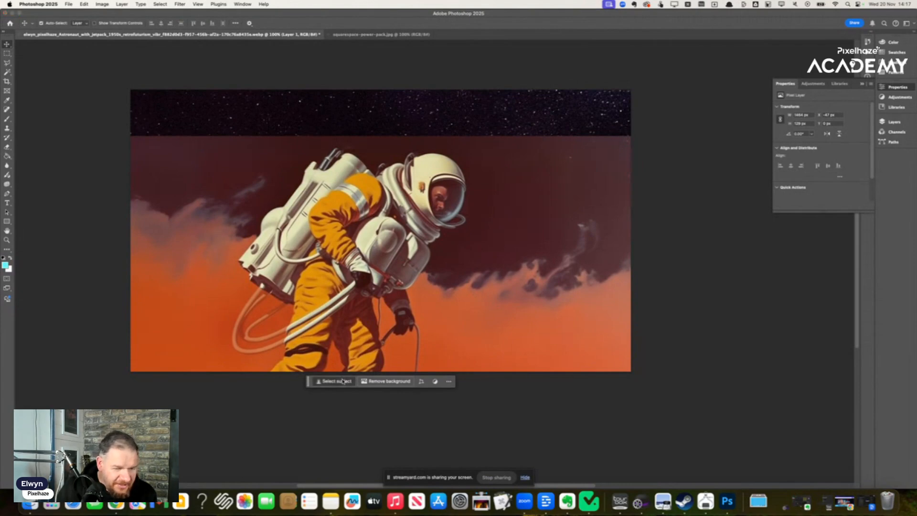
{"action": "left_click", "coordinate": [461, 180]}
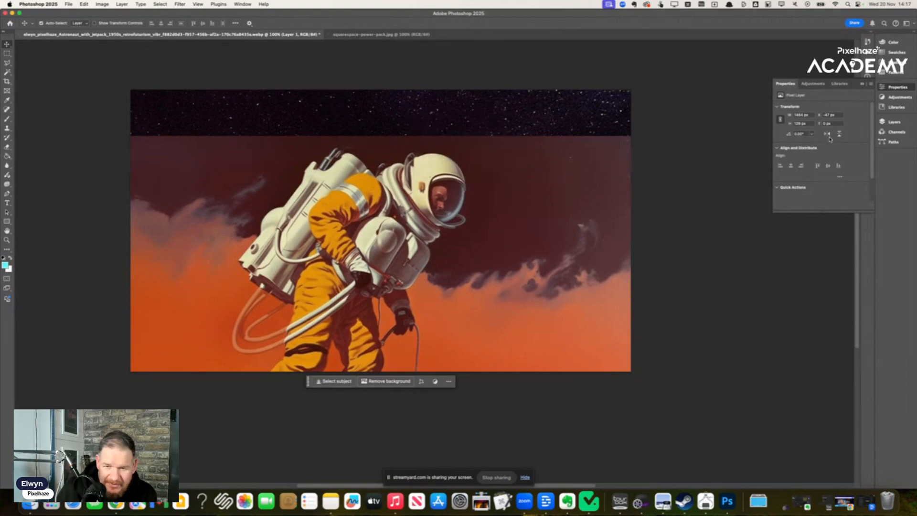
{"action": "left_click", "coordinate": [896, 125]}
{"action": "left_click", "coordinate": [833, 176]}
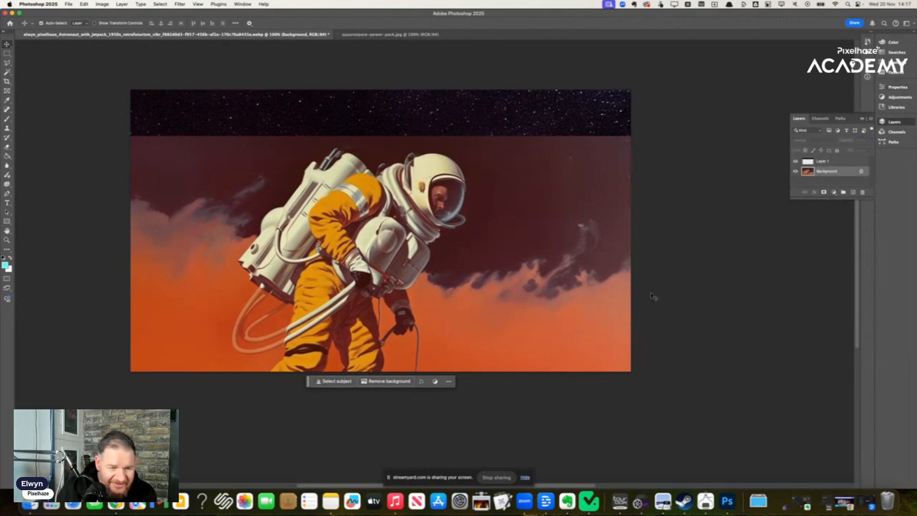
{"action": "left_click", "coordinate": [337, 380]}
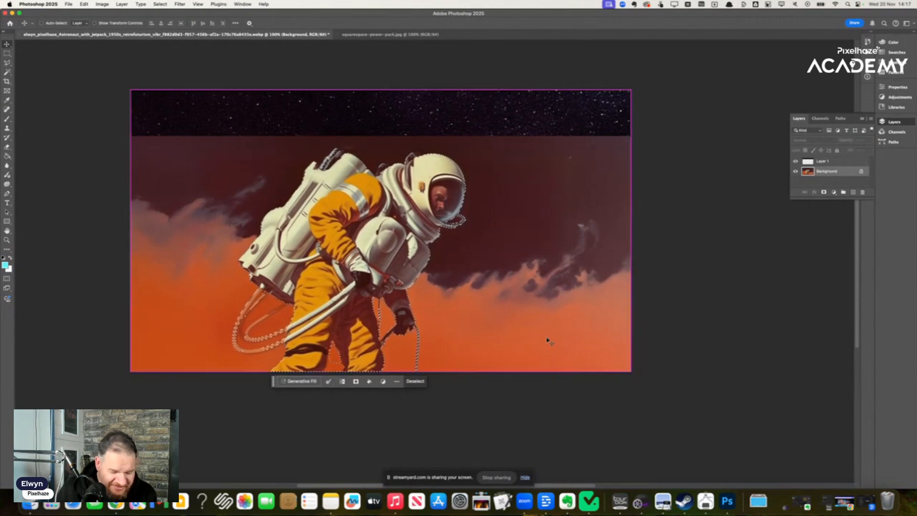
{"action": "key", "text": "super+d"}
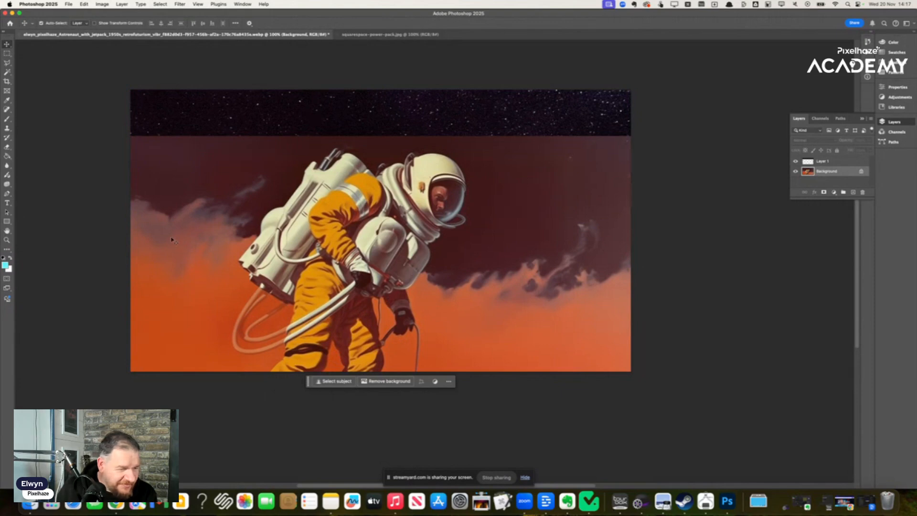
Clone orange background over the looping hoses below the astronaut's backpack with the Clone Stamp.
{"action": "left_click", "coordinate": [8, 128]}
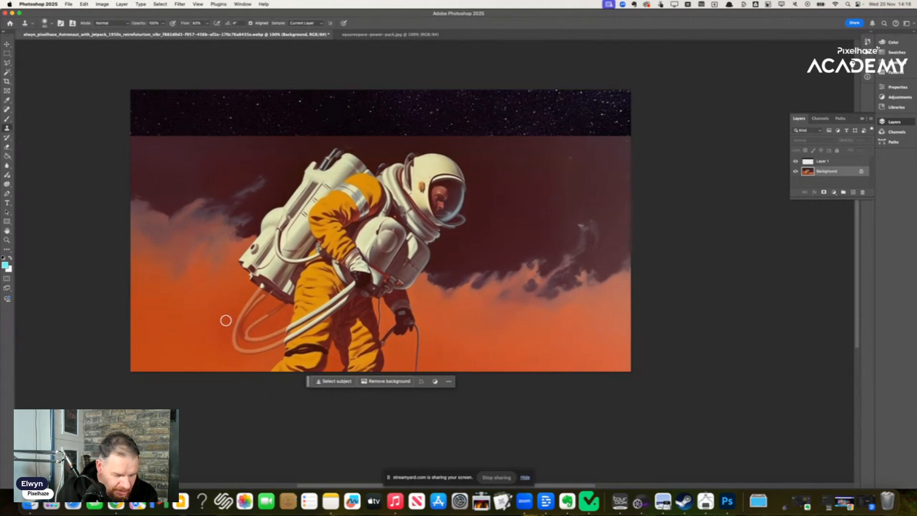
{"action": "left_click", "coordinate": [217, 306], "text": "alt"}
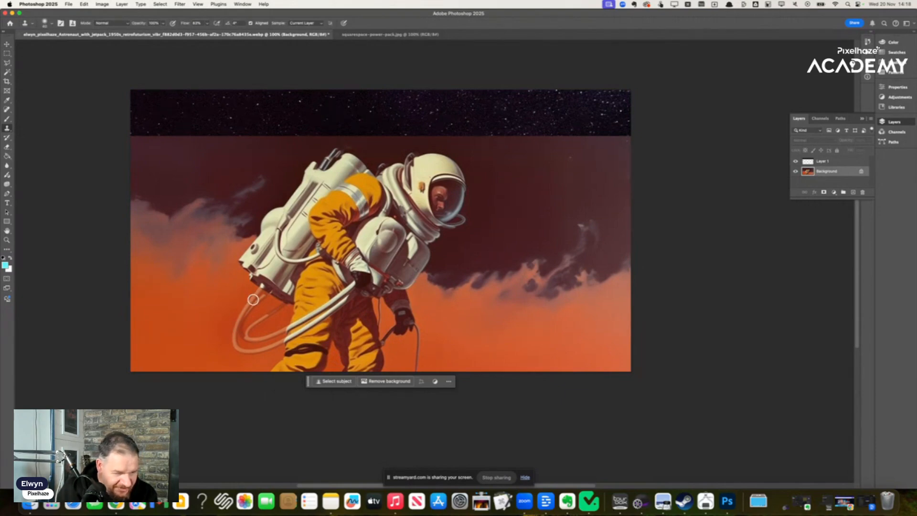
{"action": "mouse_move", "coordinate": [253, 293]}
{"action": "left_mouse_down"}
{"action": "mouse_move", "coordinate": [239, 318]}
{"action": "mouse_move", "coordinate": [282, 348]}
{"action": "mouse_move", "coordinate": [235, 341]}
{"action": "mouse_move", "coordinate": [256, 326]}
{"action": "mouse_move", "coordinate": [264, 337]}
{"action": "mouse_move", "coordinate": [252, 306]}
{"action": "mouse_move", "coordinate": [268, 317]}
{"action": "mouse_move", "coordinate": [280, 310]}
{"action": "mouse_move", "coordinate": [280, 342]}
{"action": "mouse_move", "coordinate": [222, 326]}
{"action": "mouse_move", "coordinate": [243, 313]}
{"action": "left_mouse_up"}
{"action": "left_click", "coordinate": [213, 305], "text": "alt"}
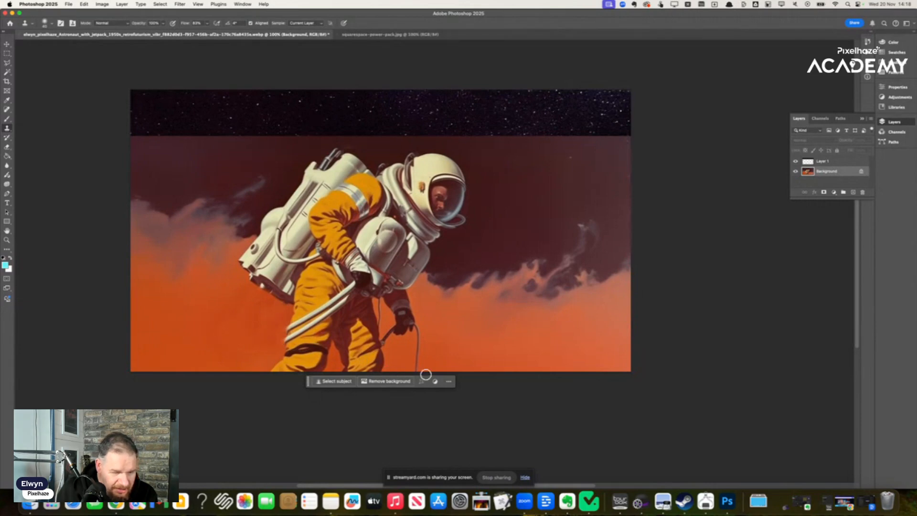
Clone away the cable hanging from the astronaut's lowered hand and cover part of the hoses crossing the thigh with suit fabric.
{"action": "left_click", "coordinate": [454, 335], "text": "alt"}
{"action": "left_click_drag", "start_coordinate": [418, 370], "coordinate": [419, 324]}
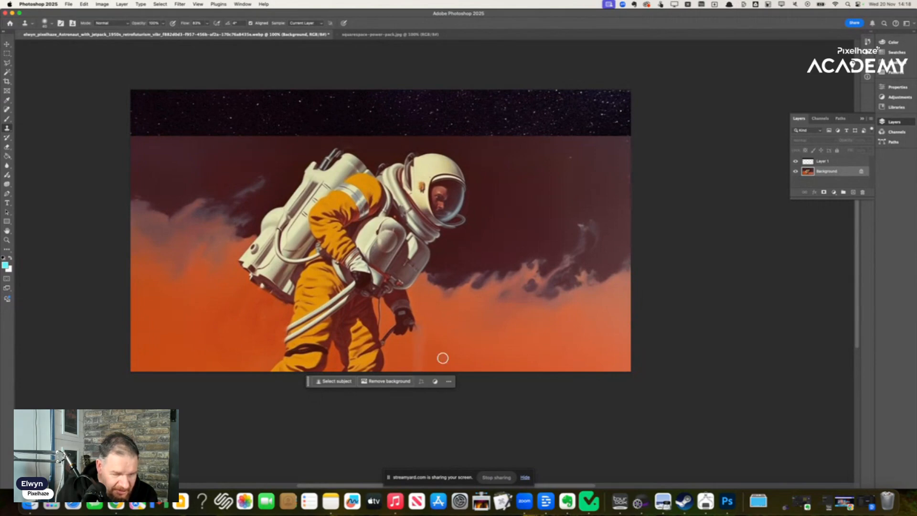
{"action": "left_click", "coordinate": [457, 356], "text": "alt"}
{"action": "left_click_drag", "start_coordinate": [415, 363], "coordinate": [420, 333]}
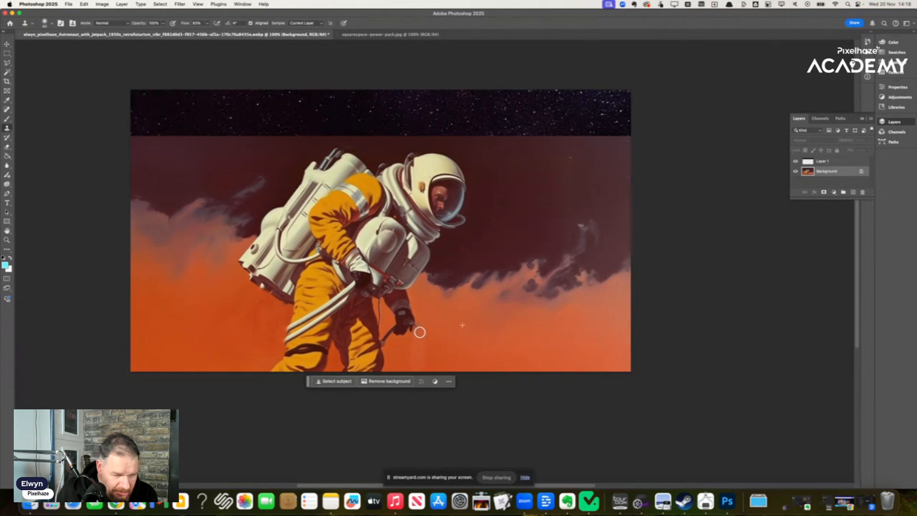
{"action": "left_click_drag", "start_coordinate": [385, 337], "coordinate": [390, 327]}
{"action": "left_click", "coordinate": [396, 356], "text": "alt"}
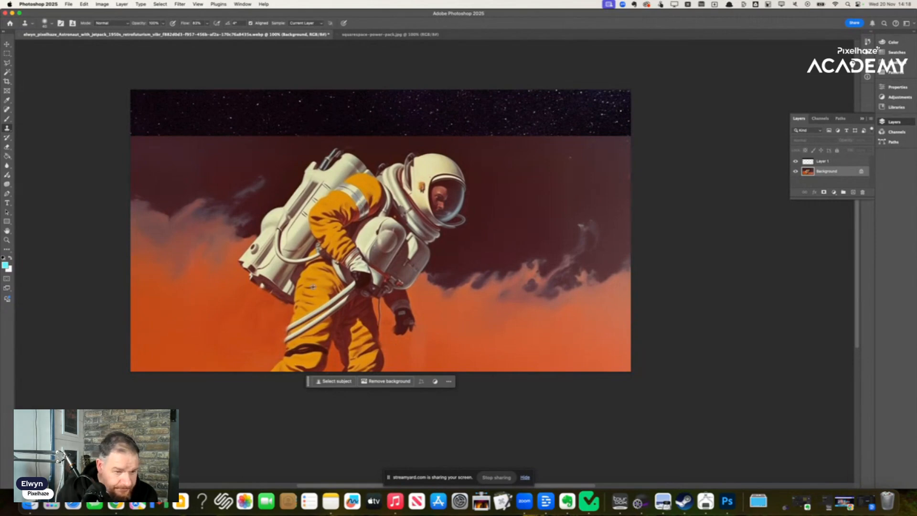
{"action": "left_click", "coordinate": [309, 291], "text": "alt"}
{"action": "mouse_move", "coordinate": [304, 314]}
{"action": "left_mouse_down"}
{"action": "mouse_move", "coordinate": [300, 322]}
{"action": "mouse_move", "coordinate": [316, 314]}
{"action": "left_mouse_up"}
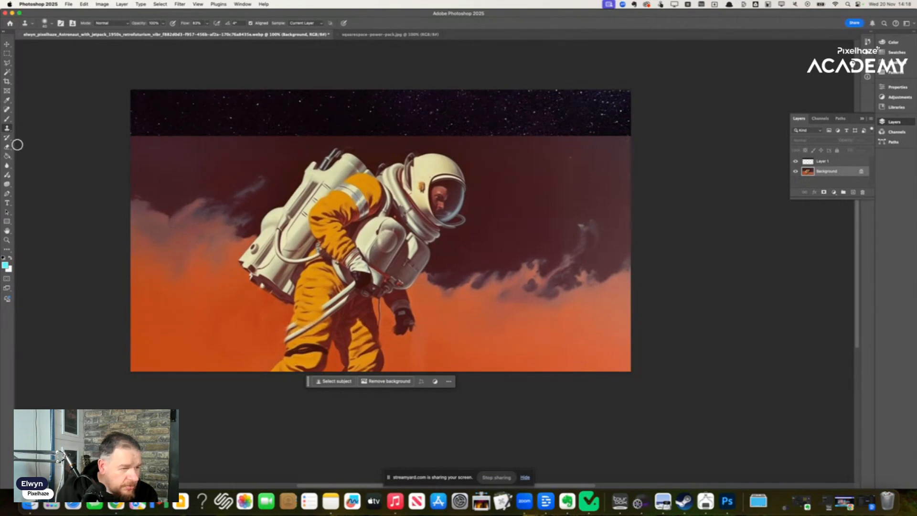
Outline the remaining hoses across the thigh with the Polygonal Lasso and run Generative Fill with the prompt "remove pipes".
{"action": "key", "text": "m"}
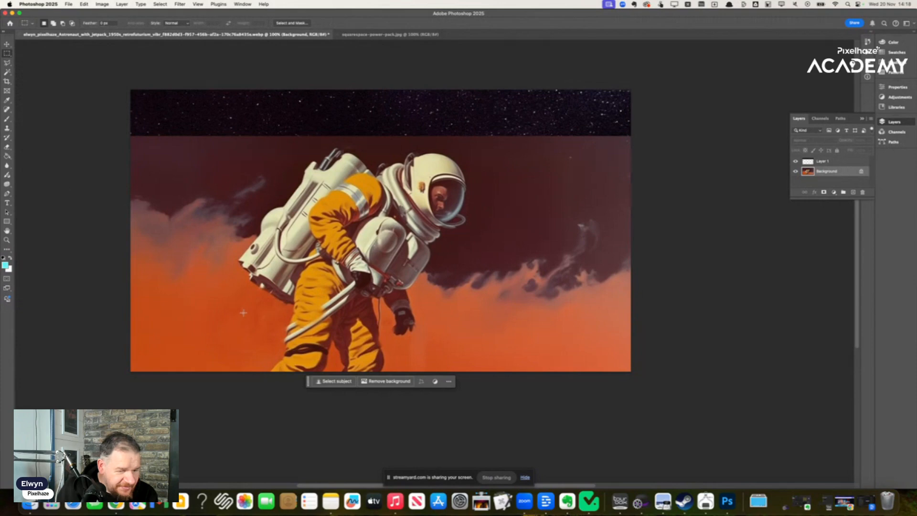
{"action": "left_click", "coordinate": [7, 63]}
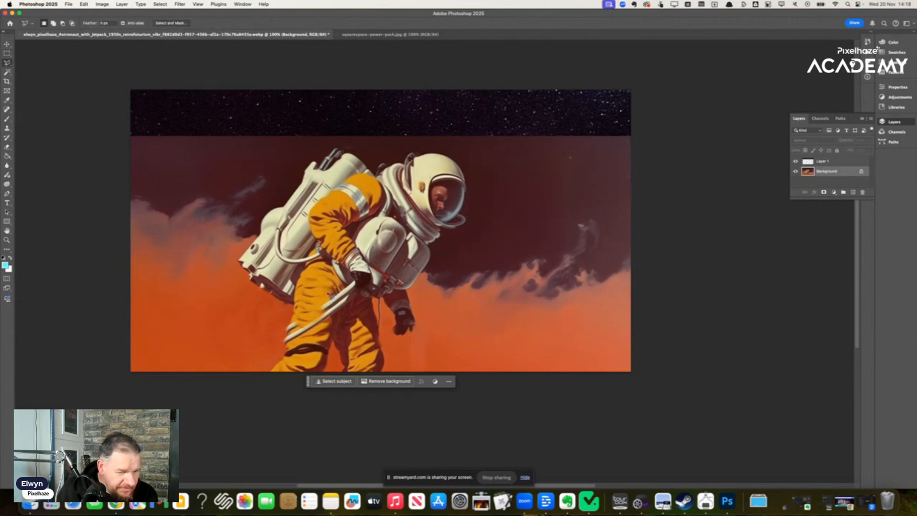
{"action": "mouse_move", "coordinate": [297, 296]}
{"action": "left_mouse_down"}
{"action": "mouse_move", "coordinate": [353, 284]}
{"action": "mouse_move", "coordinate": [364, 298]}
{"action": "mouse_move", "coordinate": [361, 322]}
{"action": "mouse_move", "coordinate": [300, 353]}
{"action": "left_mouse_up"}
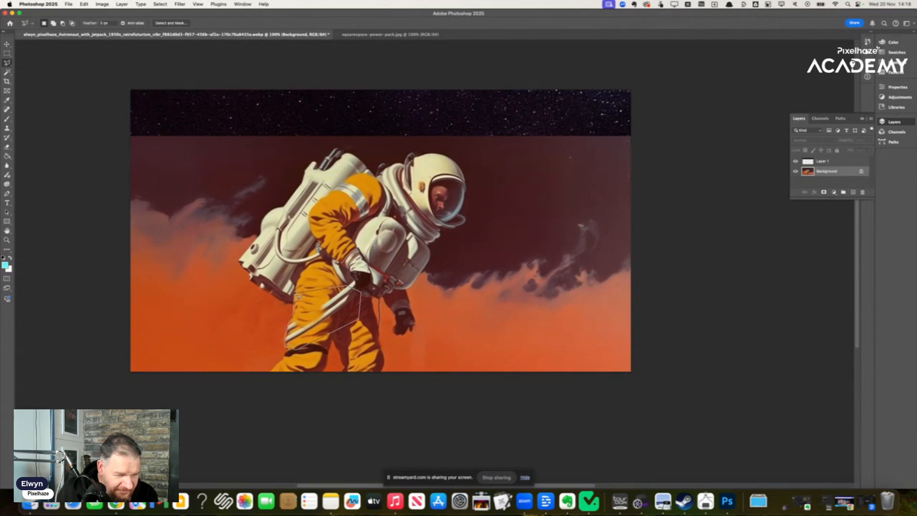
{"action": "left_click_drag", "start_coordinate": [297, 296], "coordinate": [296, 293]}
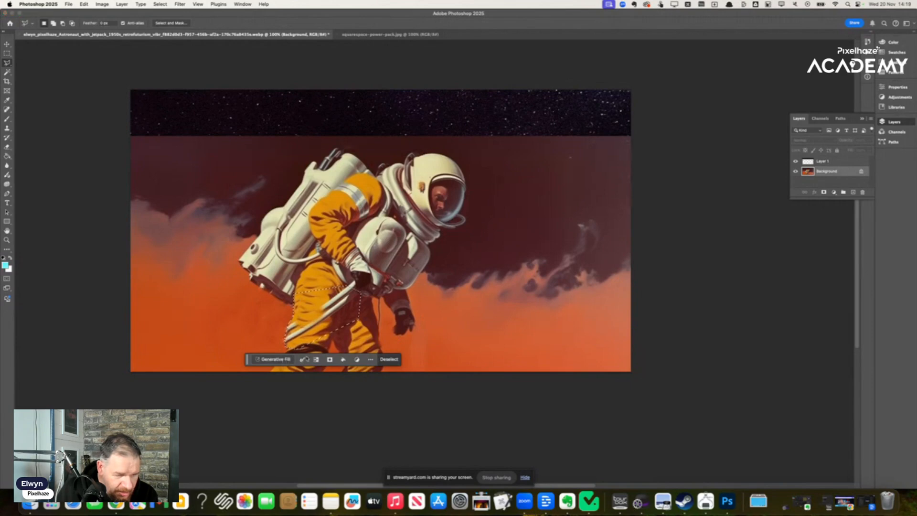
{"action": "left_click", "coordinate": [272, 359]}
{"action": "type", "text": "remove"}
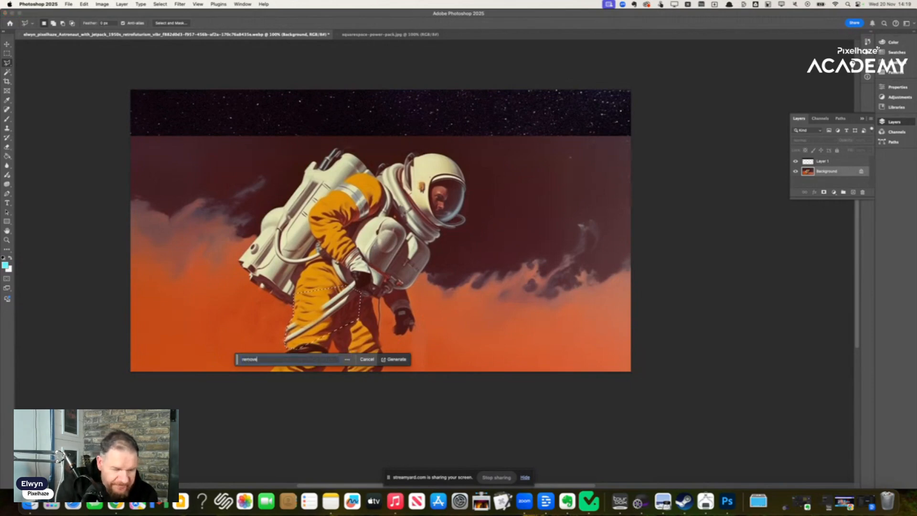
{"action": "type", "text": " pipes"}
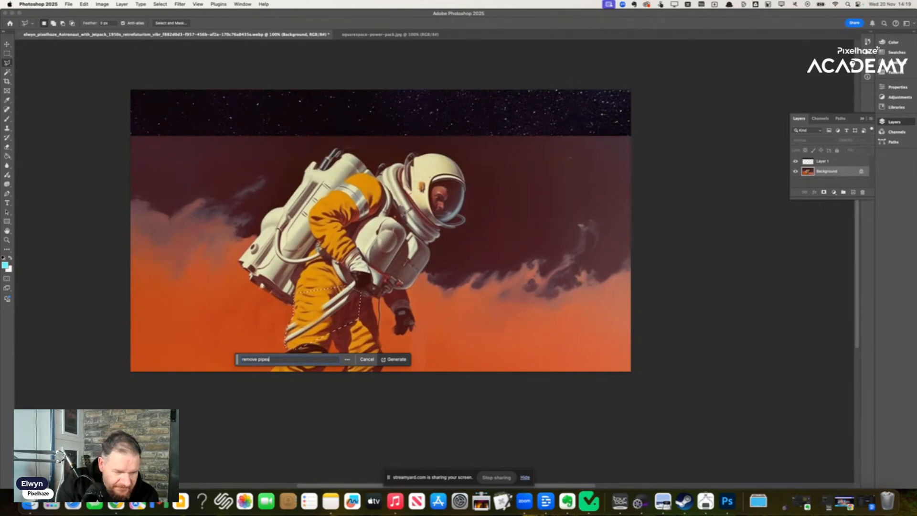
{"action": "key", "text": "Return"}
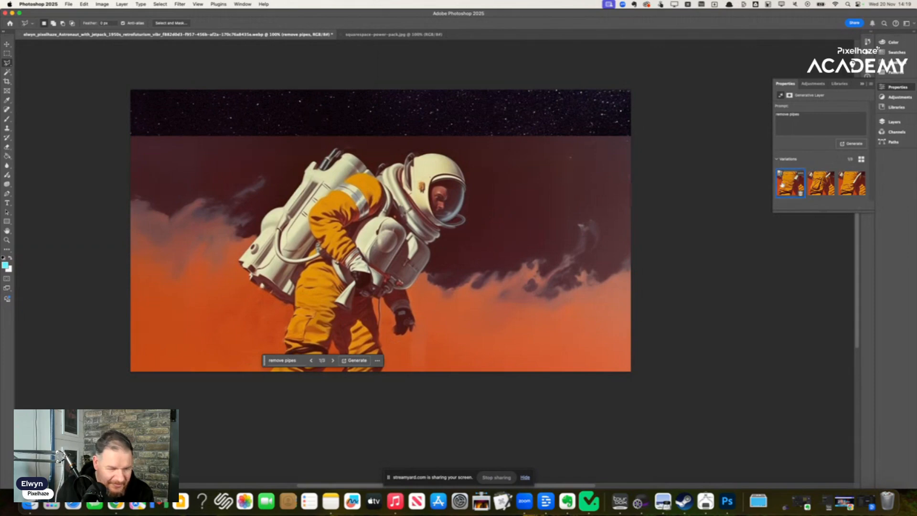
Compare the three "remove pipes" variations and keep the third one.
{"action": "left_click", "coordinate": [817, 185]}
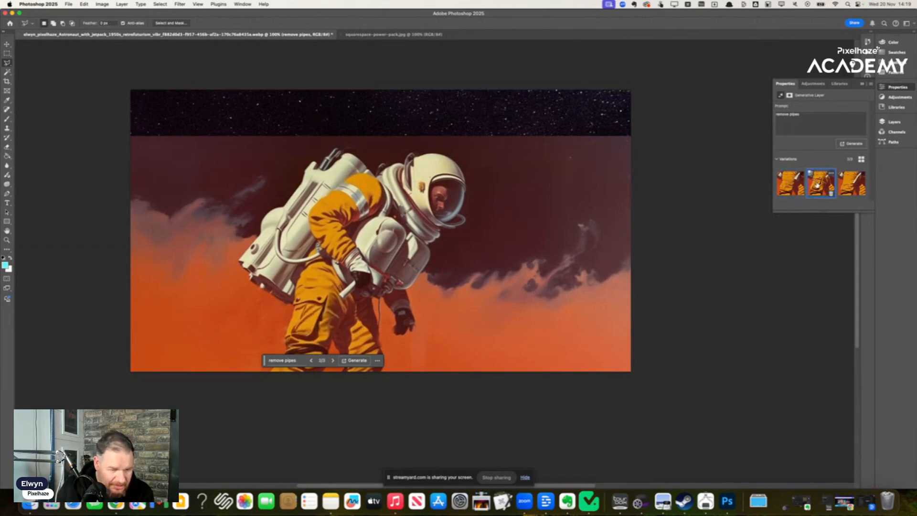
{"action": "left_click", "coordinate": [843, 185]}
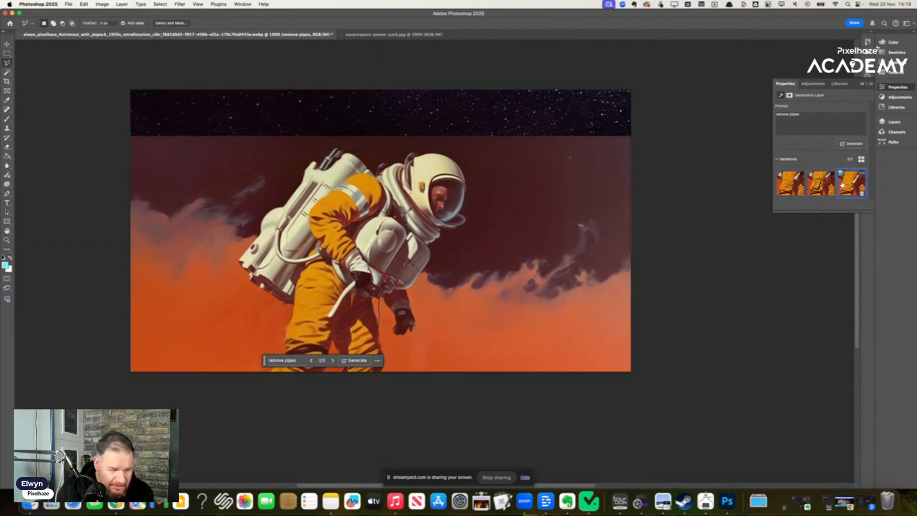
{"action": "left_click", "coordinate": [781, 186]}
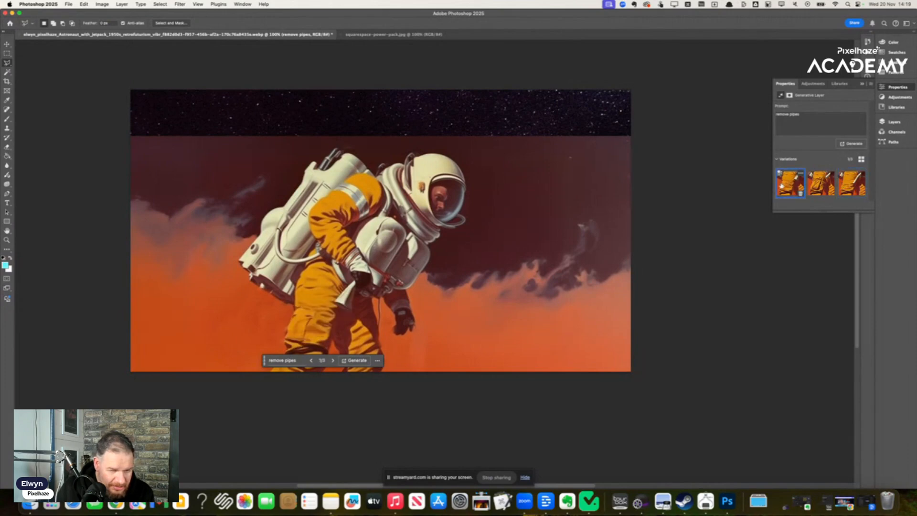
{"action": "left_click", "coordinate": [853, 184]}
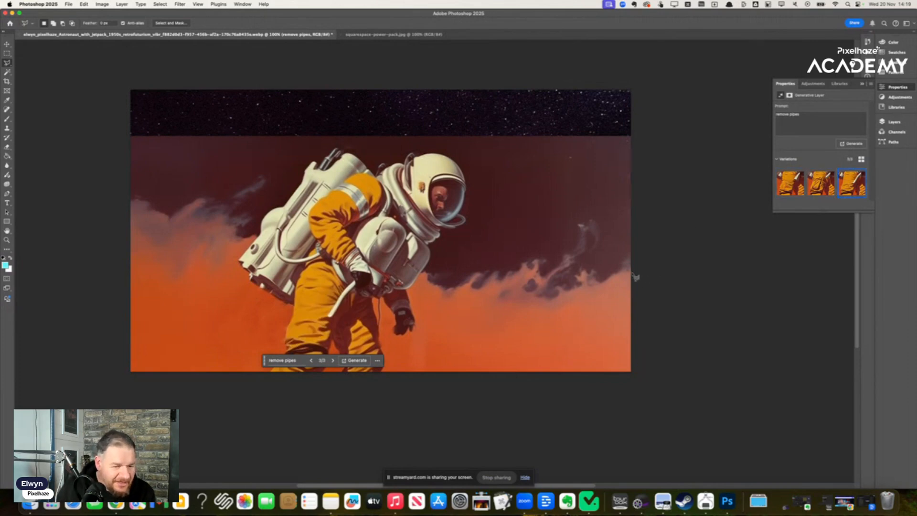
Merge the "remove pipes" generative layer with the Background layer, leaving the star strip on its own layer.
{"action": "left_click", "coordinate": [133, 4]}
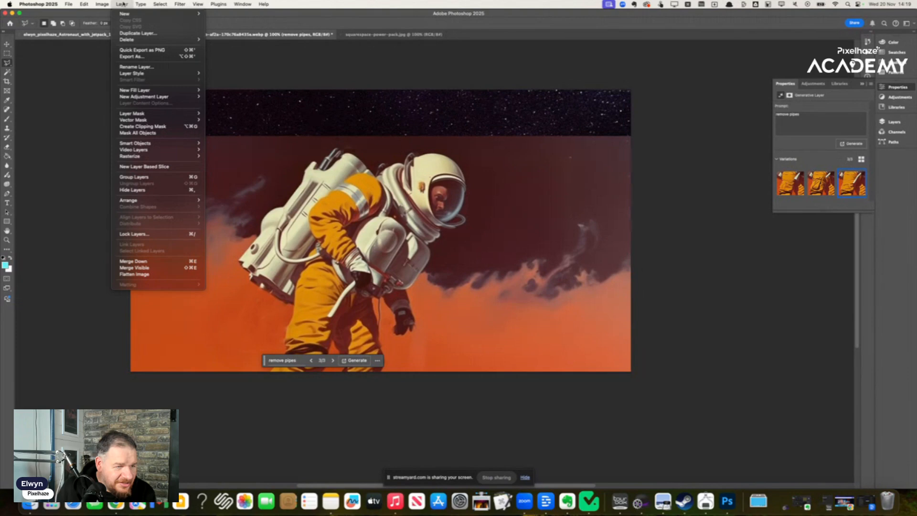
{"action": "left_click", "coordinate": [376, 56]}
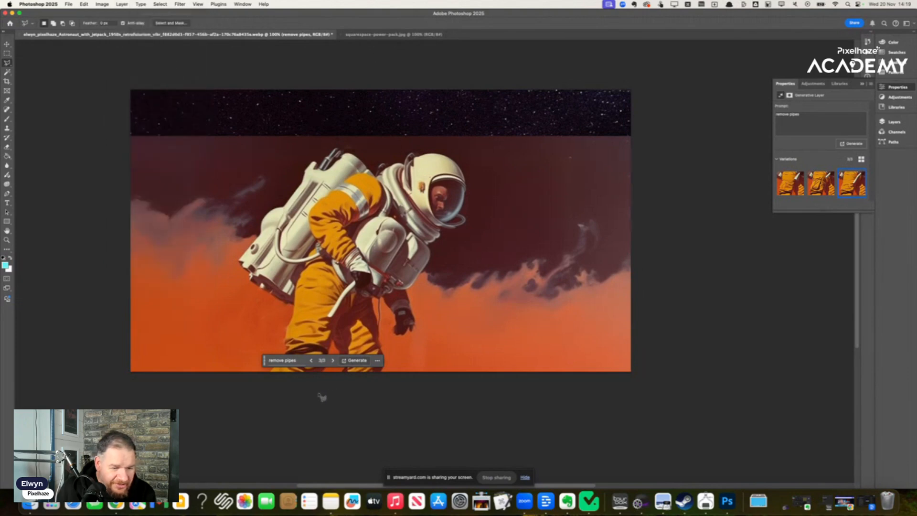
{"action": "left_click", "coordinate": [911, 120]}
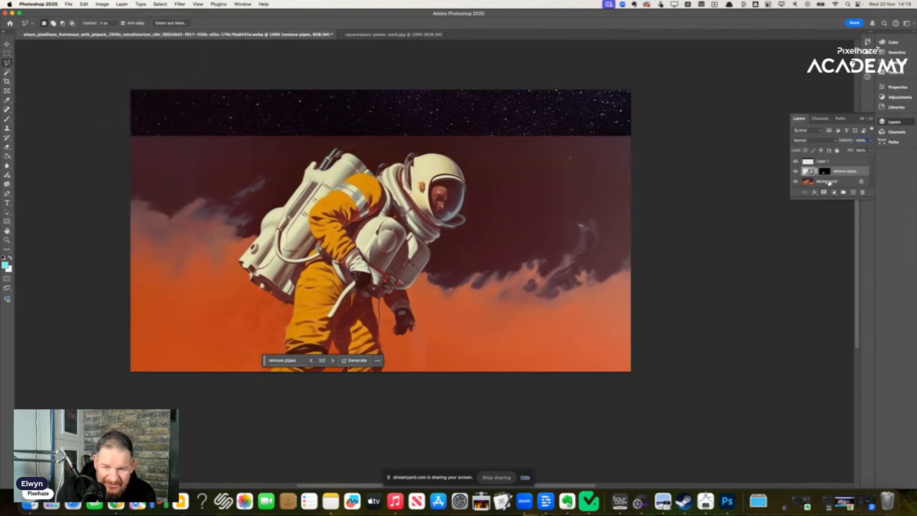
{"action": "left_click", "coordinate": [833, 181]}
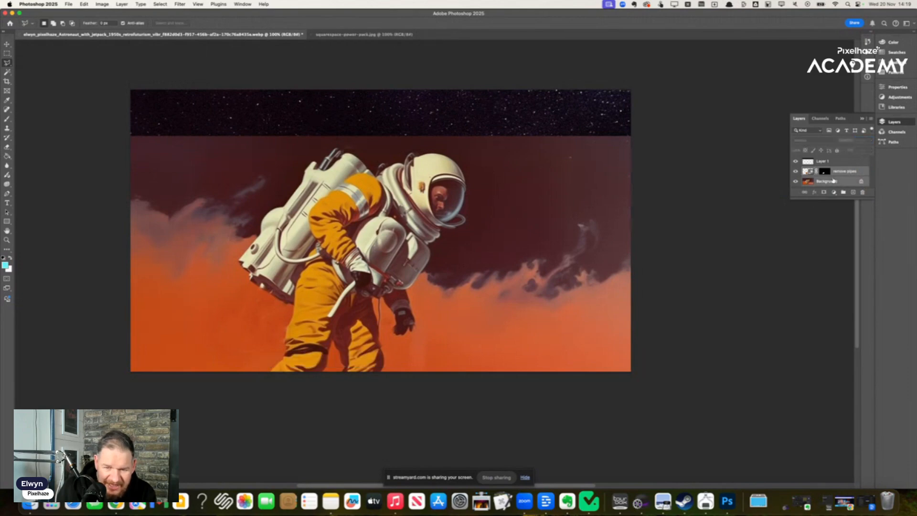
{"action": "right_click", "coordinate": [833, 181]}
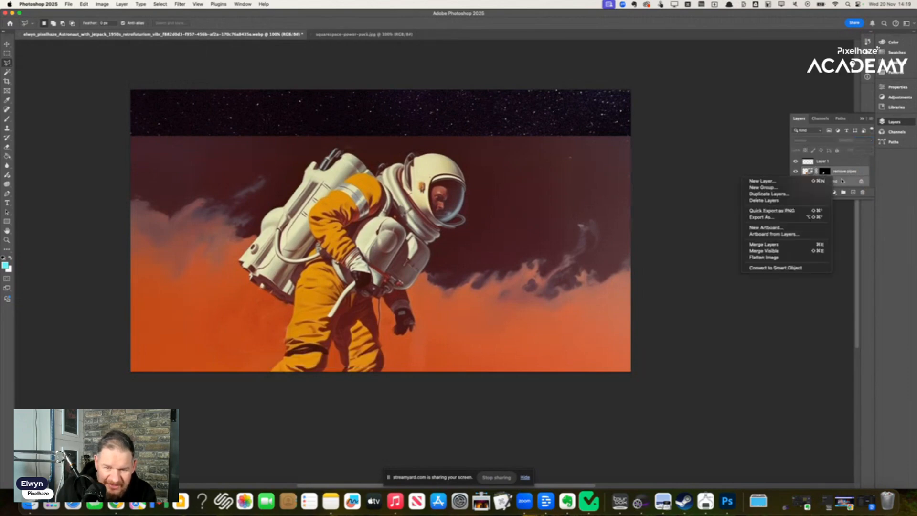
{"action": "left_click", "coordinate": [808, 247]}
{"action": "left_click", "coordinate": [733, 237]}
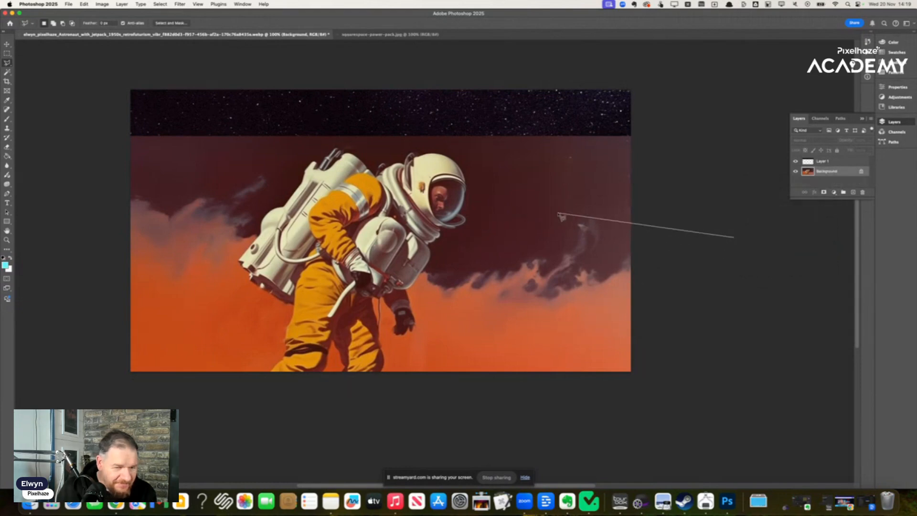
{"action": "left_click", "coordinate": [673, 220]}
{"action": "double_click", "coordinate": [658, 186]}
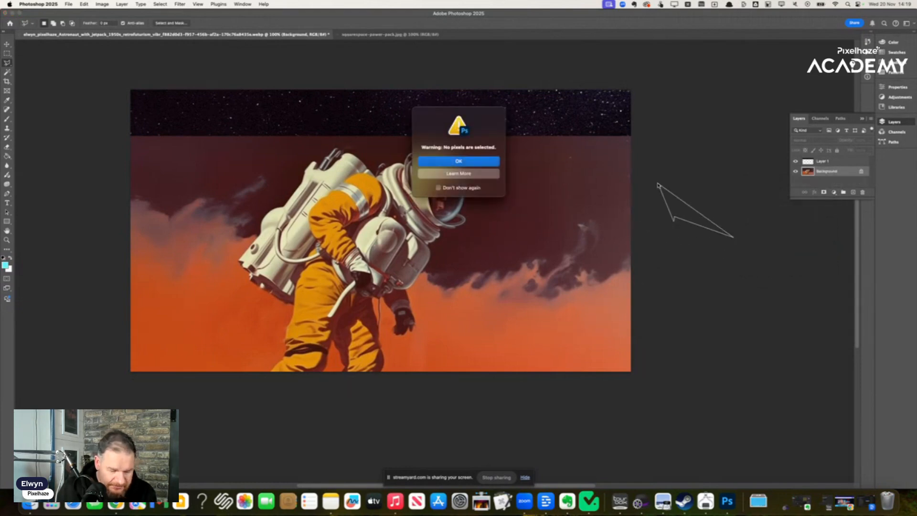
{"action": "left_click", "coordinate": [484, 163]}
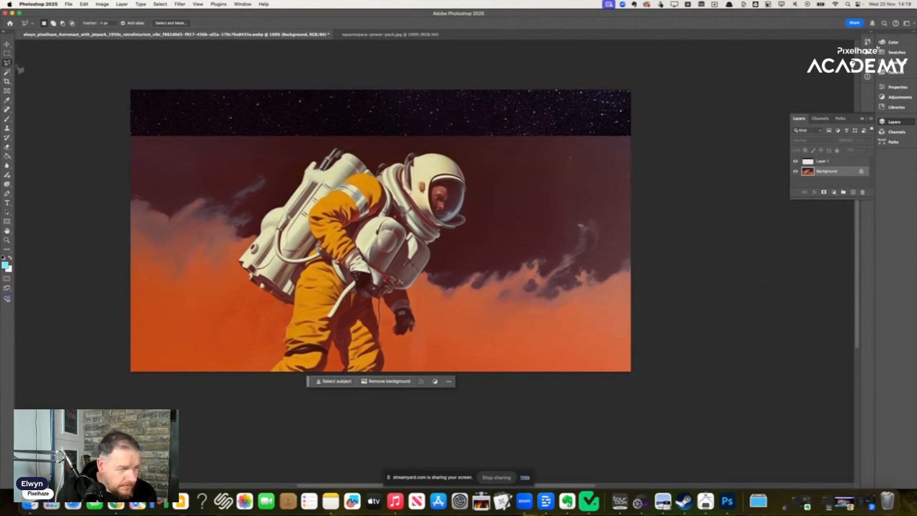
Heal away the leftover hose end below the glove and the dark band around the knee with the Spot Healing Brush.
{"action": "left_click", "coordinate": [7, 110]}
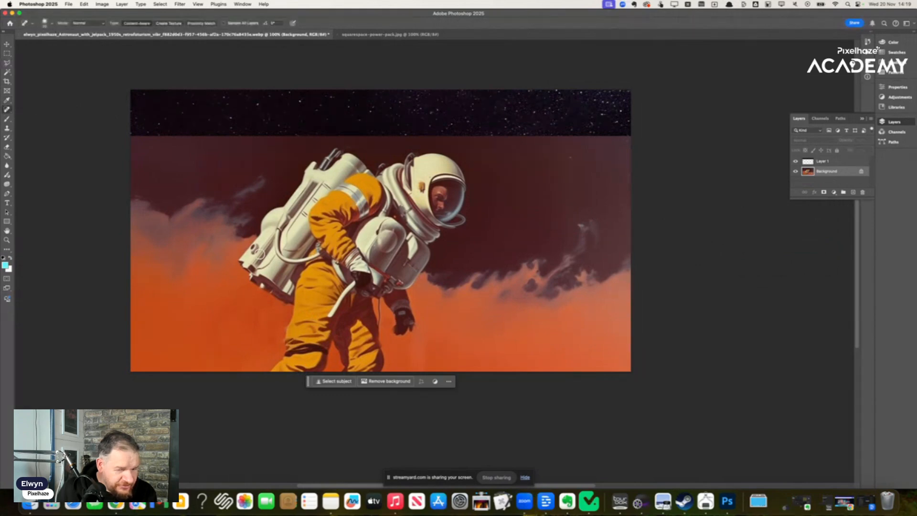
{"action": "mouse_move", "coordinate": [329, 314]}
{"action": "left_mouse_down"}
{"action": "mouse_move", "coordinate": [350, 288]}
{"action": "mouse_move", "coordinate": [341, 302]}
{"action": "mouse_move", "coordinate": [332, 294]}
{"action": "left_mouse_up"}
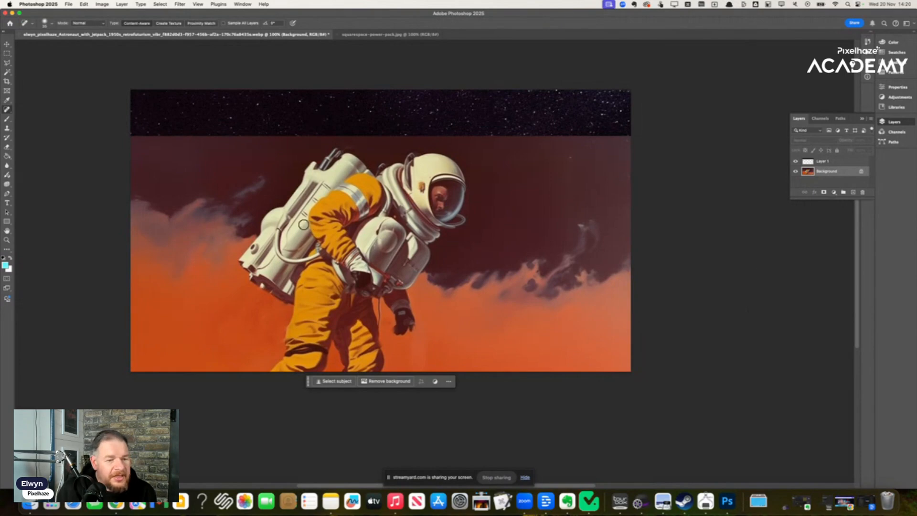
{"action": "left_click_drag", "start_coordinate": [327, 350], "coordinate": [285, 351]}
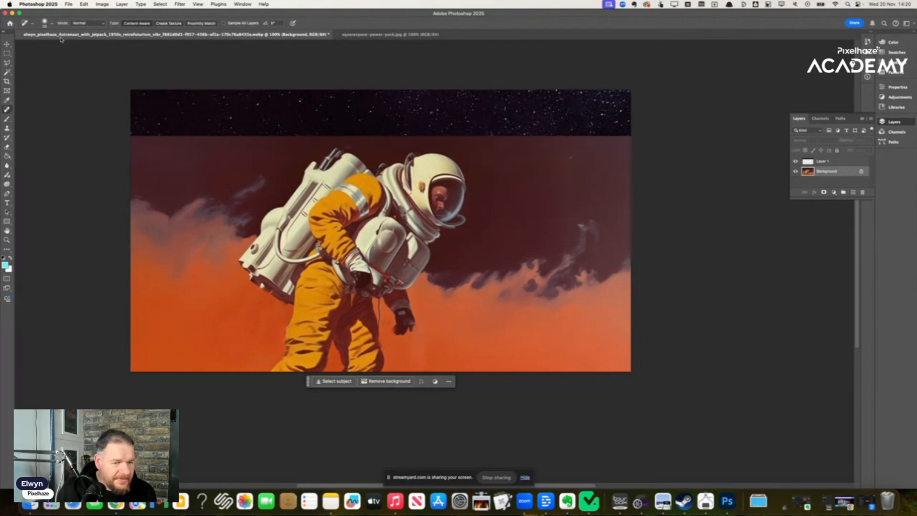
{"action": "left_click", "coordinate": [7, 43]}
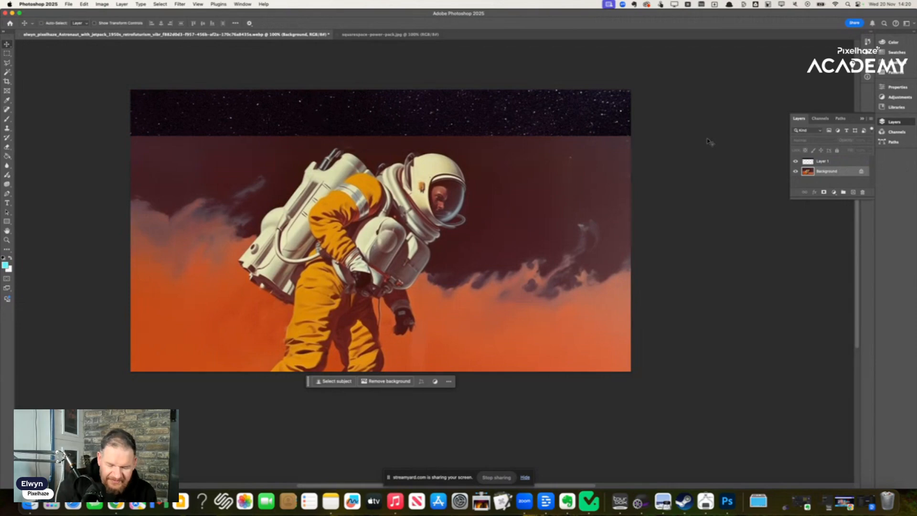
Apply Levels to the Background layer, raising the black input point slightly and lowering the white input point to 244.
{"action": "key", "text": "super+l"}
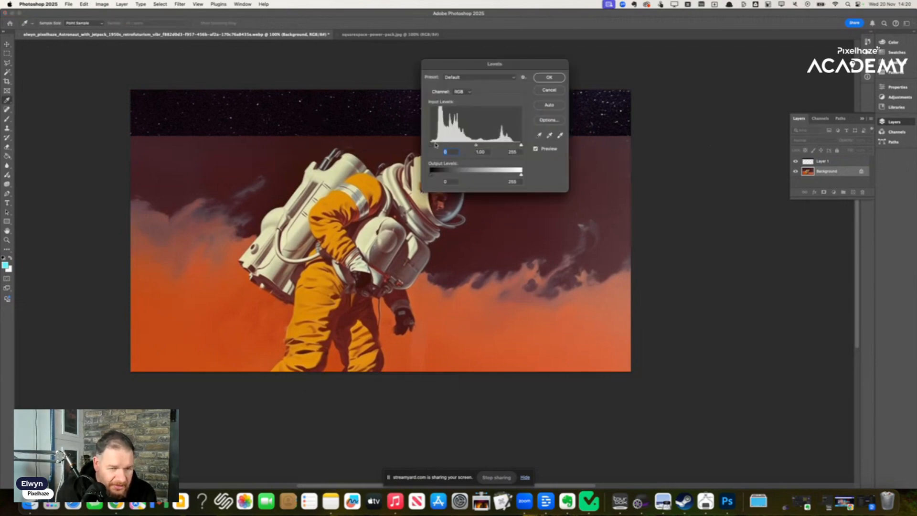
{"action": "left_click_drag", "start_coordinate": [431, 145], "coordinate": [436, 146]}
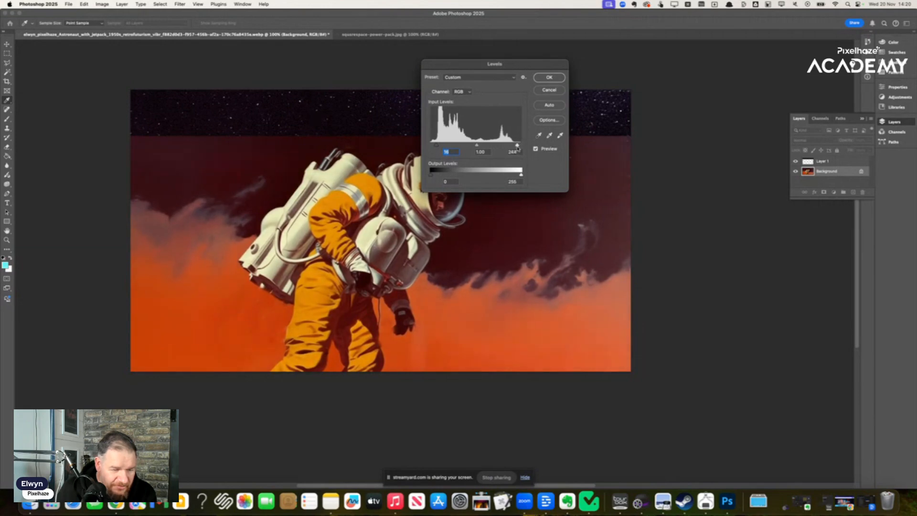
{"action": "left_click", "coordinate": [548, 79]}
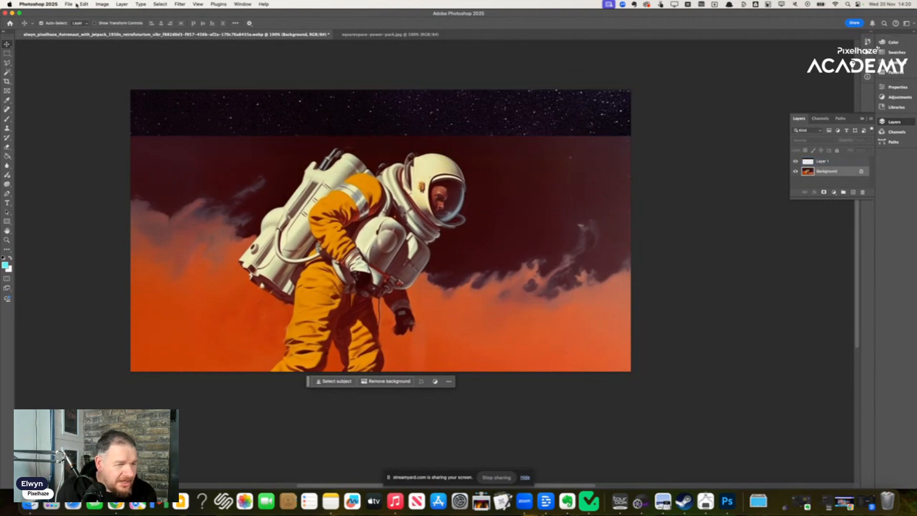
Apply Replace Color to the dark red sky with fuzziness 118, hue -59, saturation -47 and lightness -33.
{"action": "left_click", "coordinate": [102, 4]}
{"action": "mouse_move", "coordinate": [125, 24]}
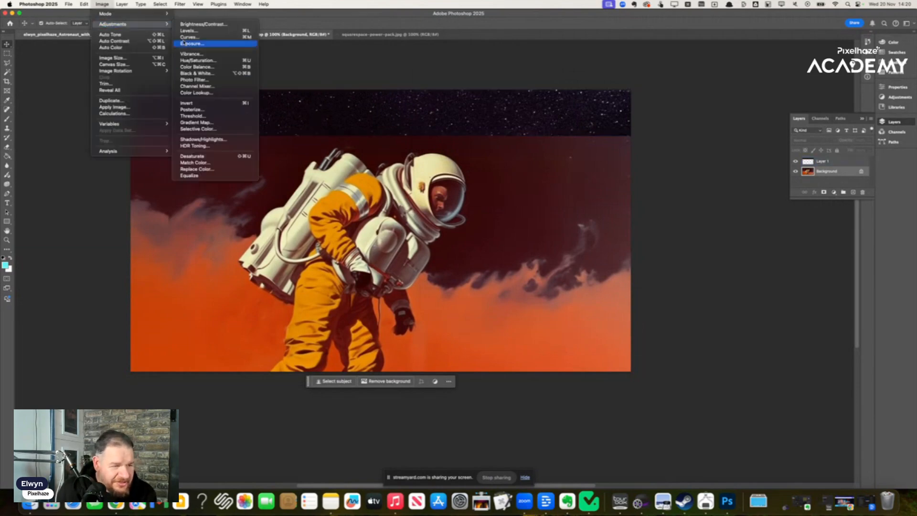
{"action": "left_click", "coordinate": [204, 170]}
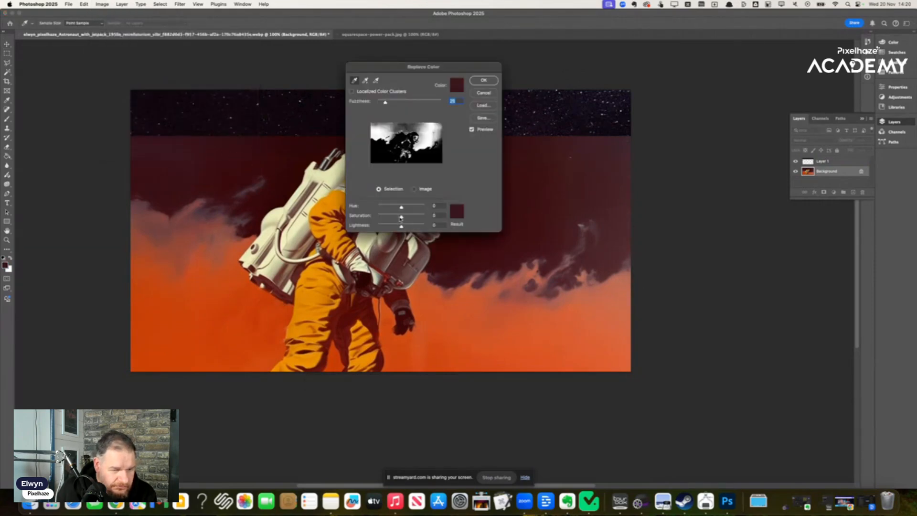
{"action": "left_click_drag", "start_coordinate": [390, 217], "coordinate": [393, 216]}
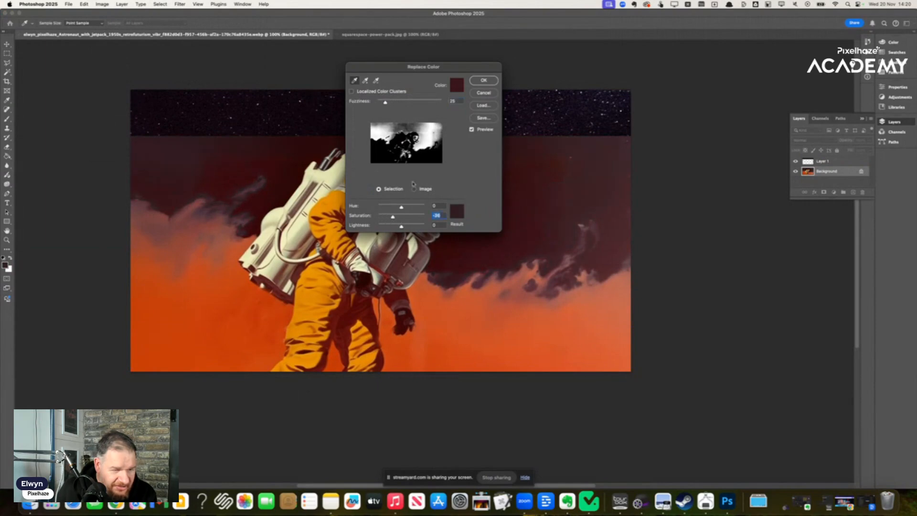
{"action": "left_click_drag", "start_coordinate": [385, 102], "coordinate": [416, 105]}
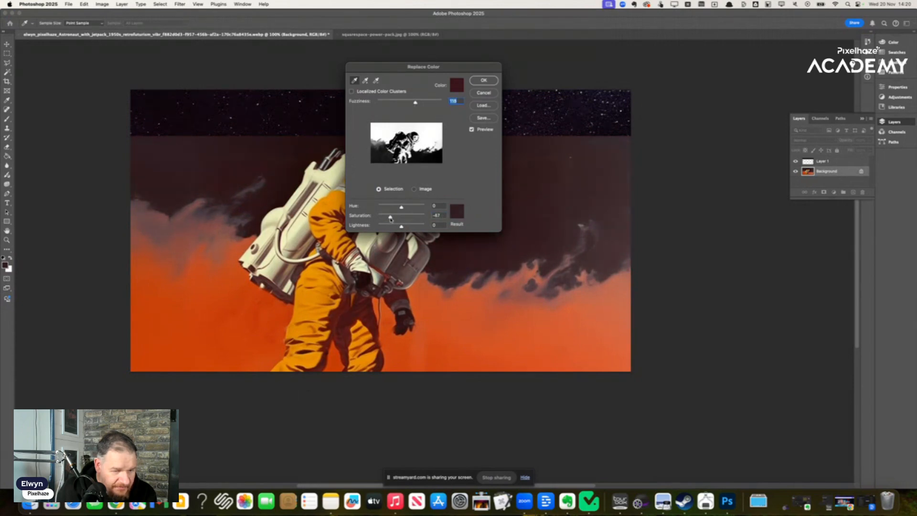
{"action": "left_click", "coordinate": [390, 218]}
{"action": "left_click_drag", "start_coordinate": [401, 226], "coordinate": [393, 228]}
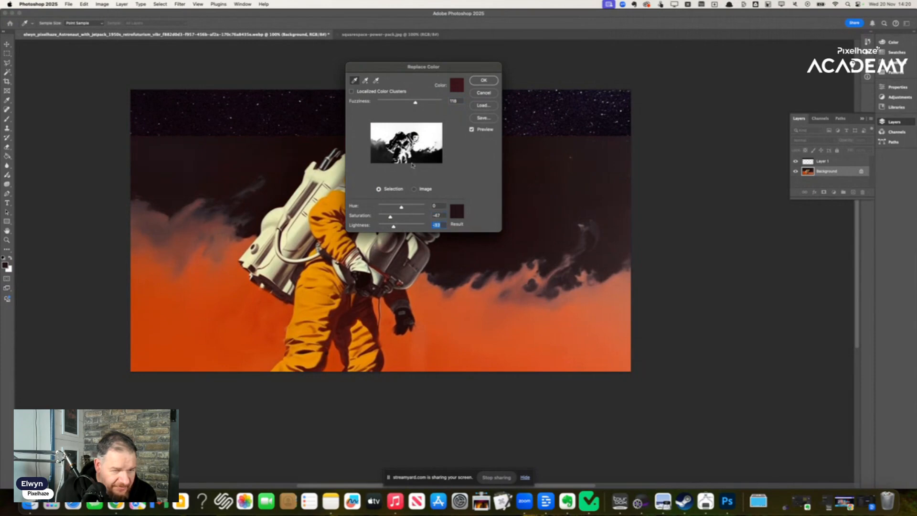
{"action": "left_click_drag", "start_coordinate": [417, 73], "coordinate": [686, 82]}
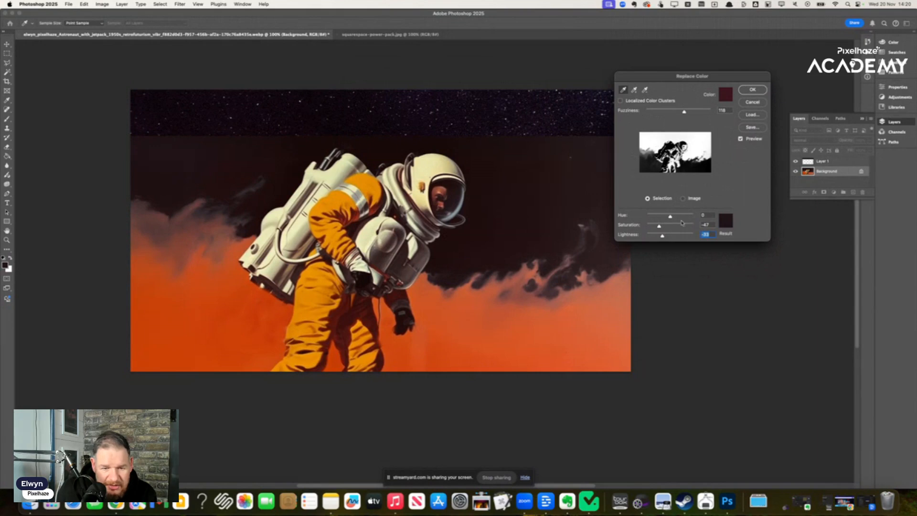
{"action": "left_click_drag", "start_coordinate": [670, 217], "coordinate": [662, 217]}
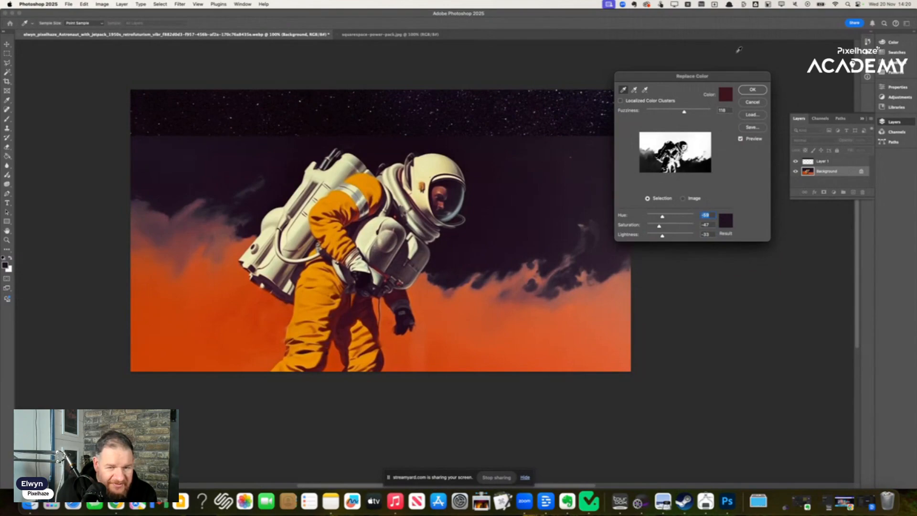
{"action": "left_click", "coordinate": [755, 89]}
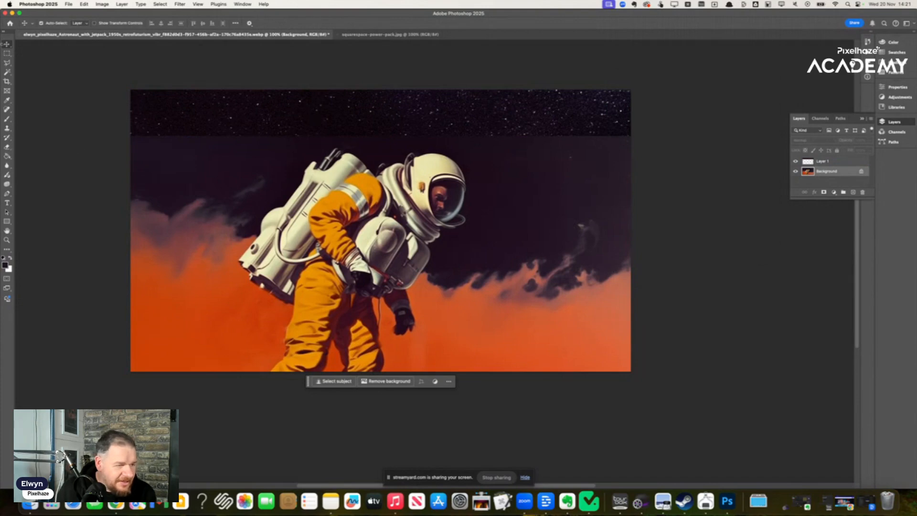
Heal away the wispy cloud plumes rising into the dark sky to the right of the astronaut with the Spot Healing Brush.
{"action": "left_click", "coordinate": [7, 109]}
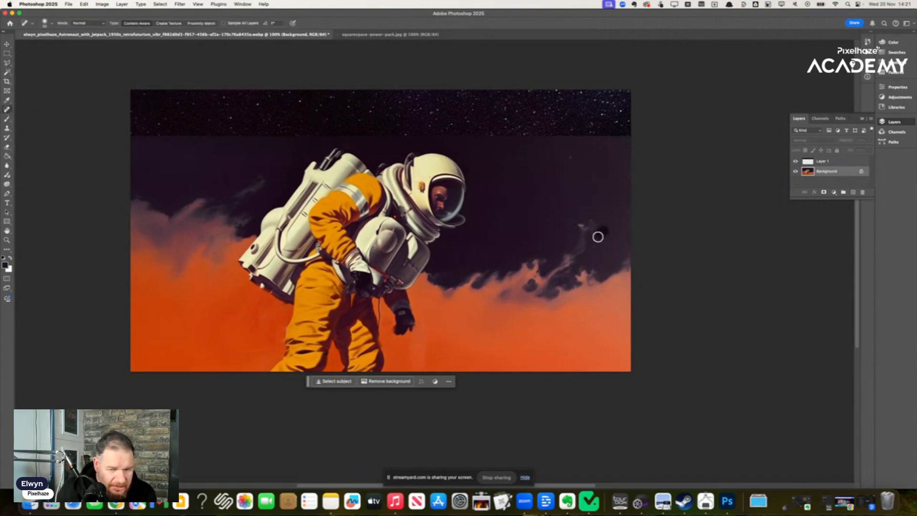
{"action": "mouse_move", "coordinate": [597, 235]}
{"action": "left_mouse_down"}
{"action": "mouse_move", "coordinate": [583, 225]}
{"action": "mouse_move", "coordinate": [597, 232]}
{"action": "mouse_move", "coordinate": [582, 247]}
{"action": "mouse_move", "coordinate": [592, 220]}
{"action": "left_mouse_up"}
{"action": "mouse_move", "coordinate": [569, 258]}
{"action": "left_mouse_down"}
{"action": "mouse_move", "coordinate": [543, 281]}
{"action": "mouse_move", "coordinate": [566, 268]}
{"action": "mouse_move", "coordinate": [597, 272]}
{"action": "mouse_move", "coordinate": [553, 296]}
{"action": "left_mouse_up"}
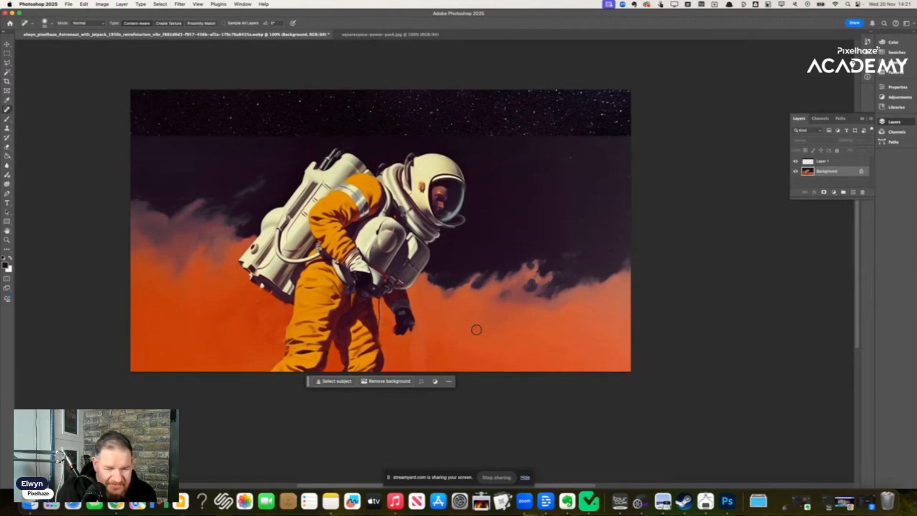
Set the Brush flow to 100% and try an Overlay stroke over the clouds right of the astronaut, undoing that stroke.
{"action": "left_click", "coordinate": [7, 118]}
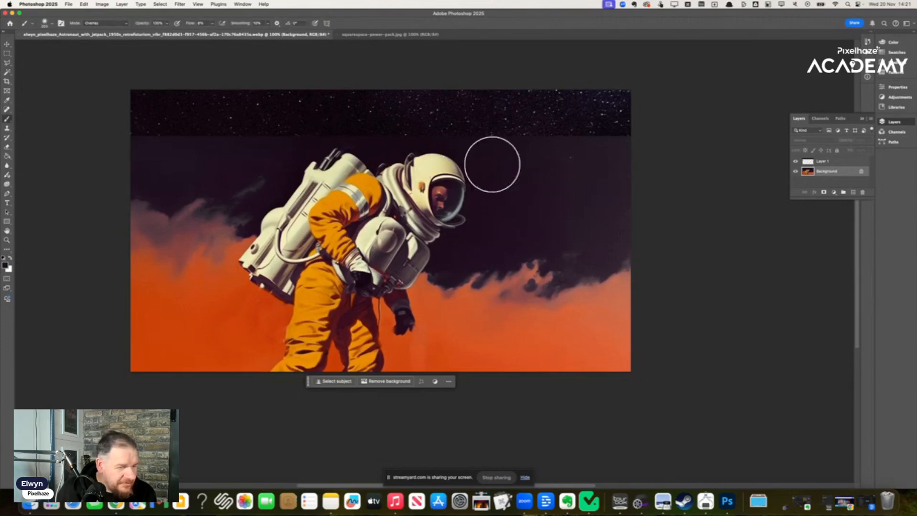
{"action": "left_click", "coordinate": [213, 24]}
{"action": "left_click_drag", "start_coordinate": [210, 31], "coordinate": [243, 32]}
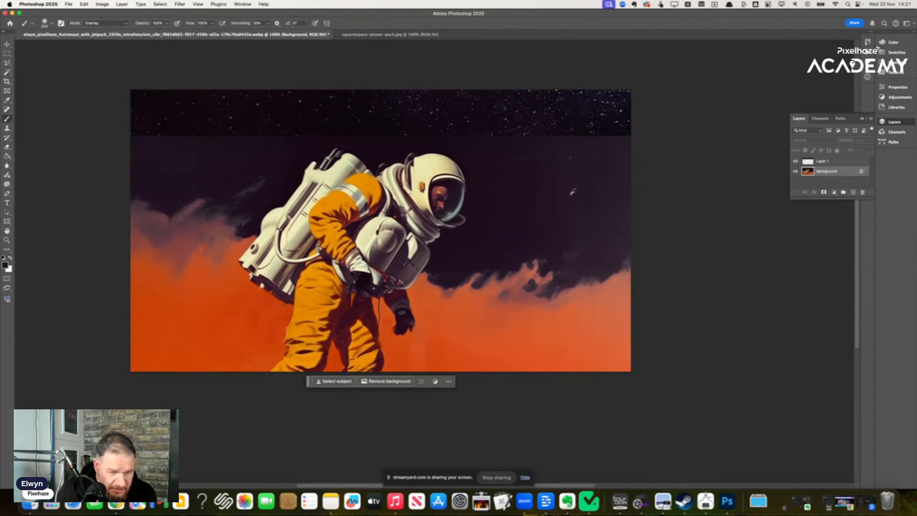
{"action": "mouse_move", "coordinate": [540, 254]}
{"action": "left_mouse_down"}
{"action": "mouse_move", "coordinate": [662, 323]}
{"action": "mouse_move", "coordinate": [615, 274]}
{"action": "mouse_move", "coordinate": [632, 258]}
{"action": "left_mouse_up"}
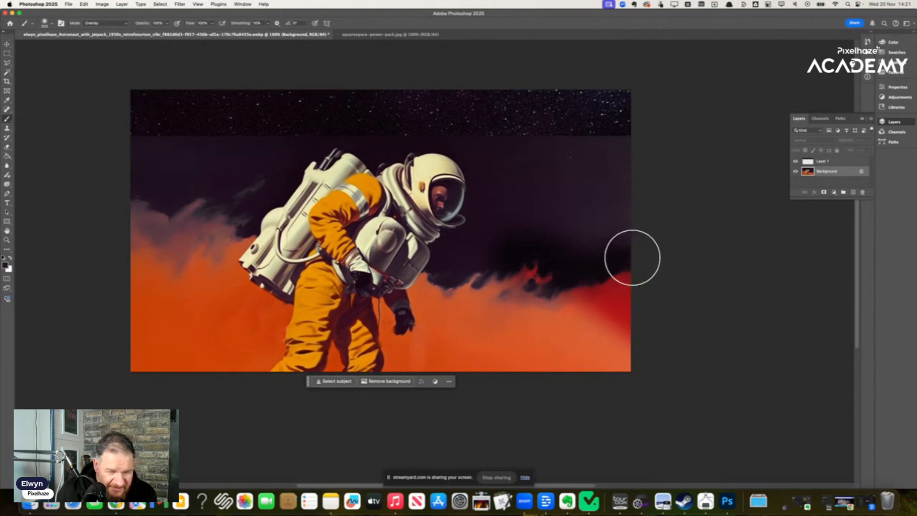
{"action": "key", "text": "super+z"}
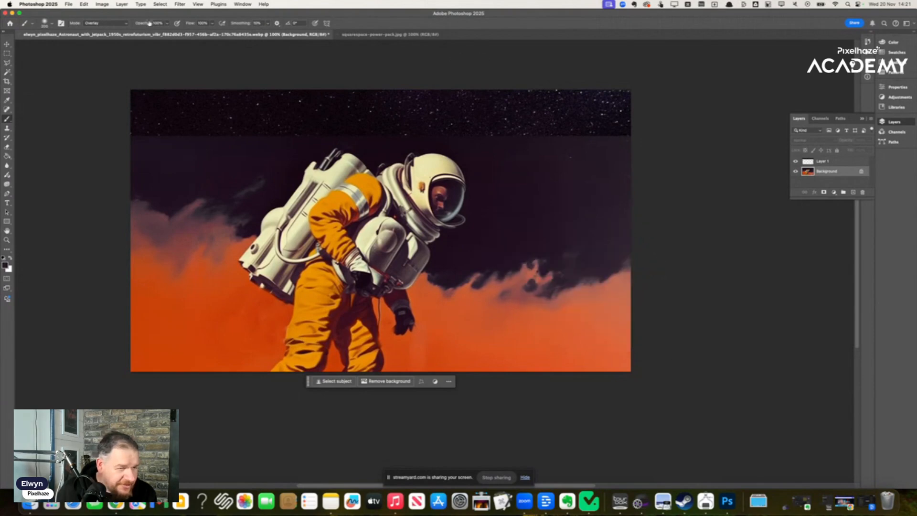
Switch the Brush to Normal mode and paint the dark sky colour over the clouds on both sides of the astronaut.
{"action": "left_click", "coordinate": [126, 25]}
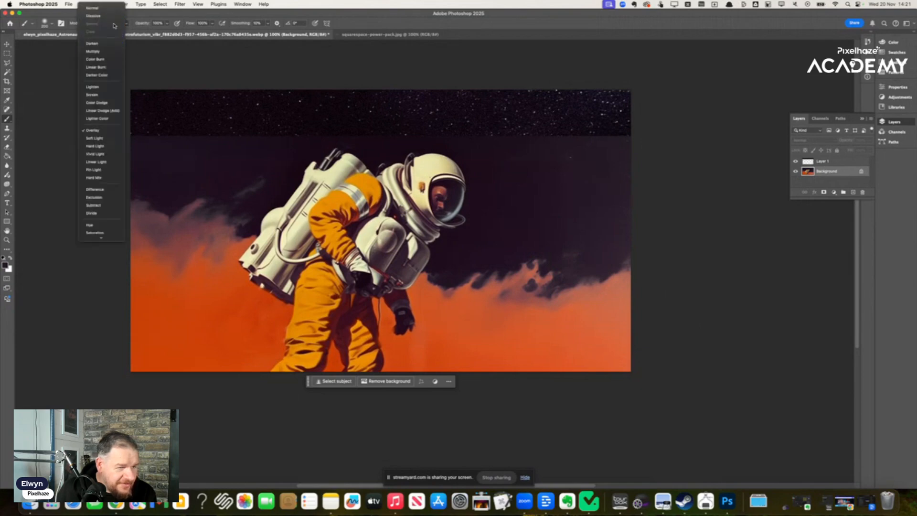
{"action": "left_click", "coordinate": [109, 9]}
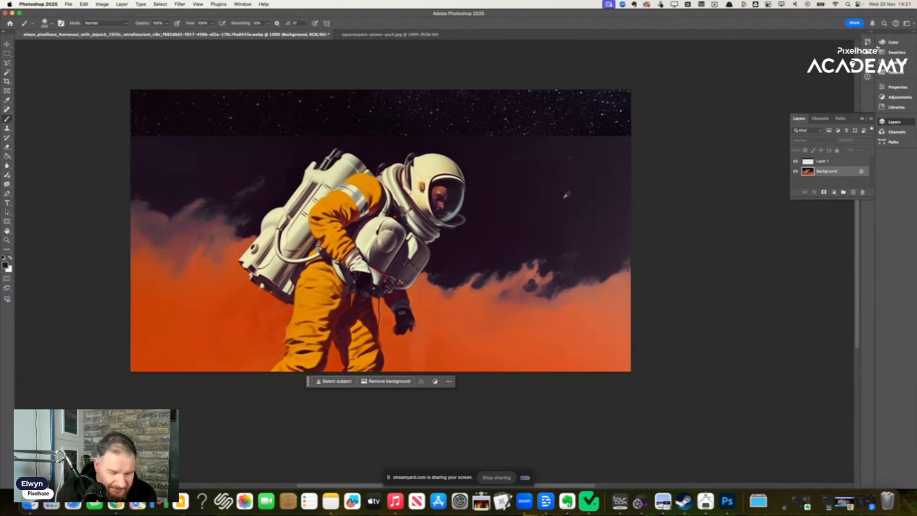
{"action": "mouse_move", "coordinate": [591, 282]}
{"action": "left_mouse_down"}
{"action": "mouse_move", "coordinate": [641, 296]}
{"action": "mouse_move", "coordinate": [630, 261]}
{"action": "mouse_move", "coordinate": [634, 271]}
{"action": "mouse_move", "coordinate": [596, 283]}
{"action": "mouse_move", "coordinate": [454, 270]}
{"action": "mouse_move", "coordinate": [640, 307]}
{"action": "left_mouse_up"}
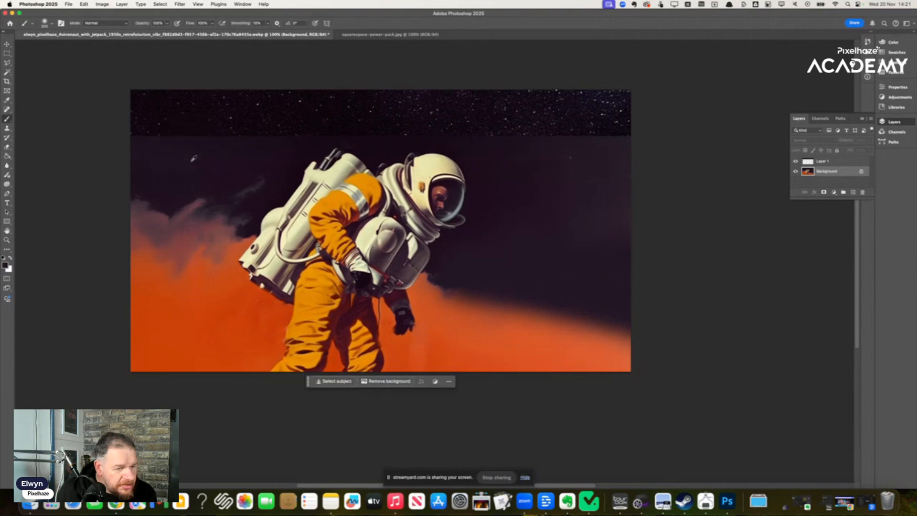
{"action": "mouse_move", "coordinate": [194, 158]}
{"action": "left_mouse_down"}
{"action": "mouse_move", "coordinate": [173, 204]}
{"action": "mouse_move", "coordinate": [138, 232]}
{"action": "mouse_move", "coordinate": [245, 184]}
{"action": "mouse_move", "coordinate": [115, 295]}
{"action": "mouse_move", "coordinate": [210, 258]}
{"action": "left_mouse_up"}
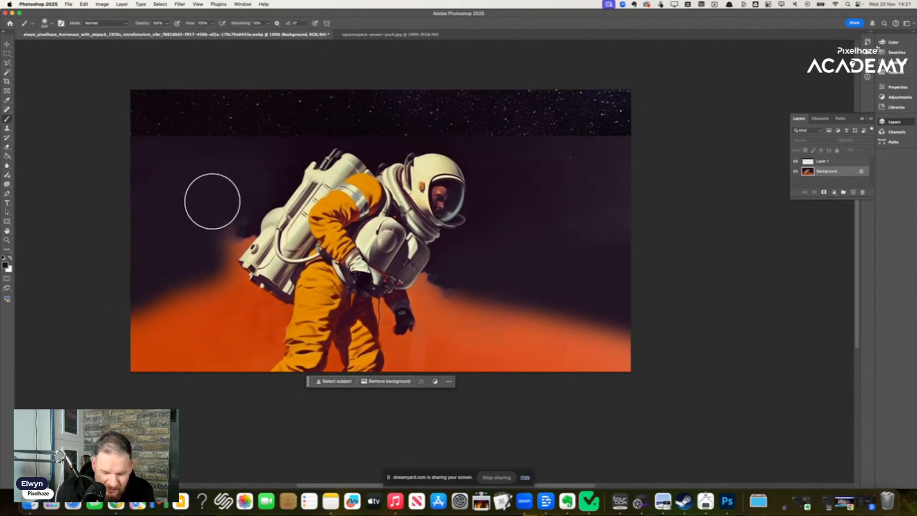
Reduce the brush size and paint out the remaining cloud edges beside the jetpack and below the chest pack.
{"action": "key", "text": "["}
{"action": "key", "text": "["}
{"action": "key", "text": "["}
{"action": "key", "text": "["}
{"action": "key", "text": "["}
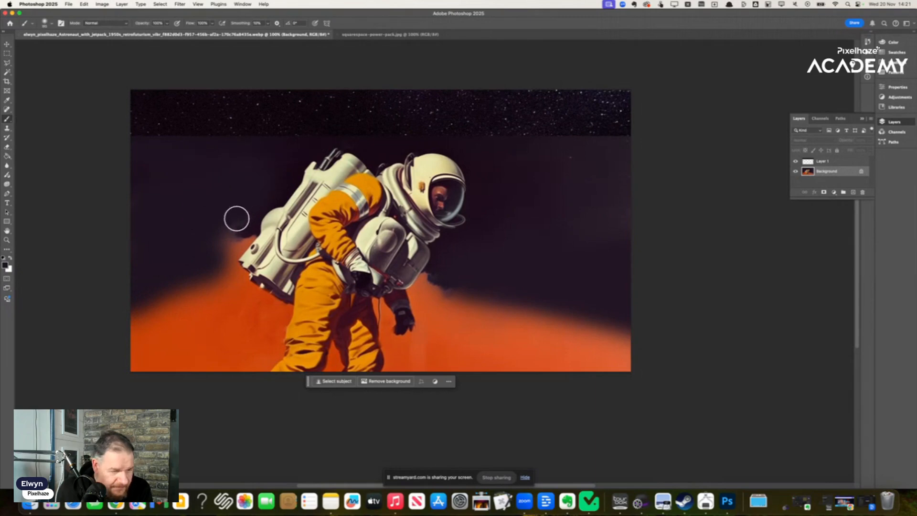
{"action": "key", "text": "["}
{"action": "key", "text": "["}
{"action": "key", "text": "["}
{"action": "key", "text": "["}
{"action": "key", "text": "["}
{"action": "mouse_move", "coordinate": [235, 254]}
{"action": "left_mouse_down"}
{"action": "mouse_move", "coordinate": [251, 233]}
{"action": "mouse_move", "coordinate": [233, 255]}
{"action": "mouse_move", "coordinate": [251, 235]}
{"action": "mouse_move", "coordinate": [246, 228]}
{"action": "mouse_move", "coordinate": [214, 261]}
{"action": "mouse_move", "coordinate": [230, 249]}
{"action": "mouse_move", "coordinate": [224, 263]}
{"action": "mouse_move", "coordinate": [238, 231]}
{"action": "mouse_move", "coordinate": [212, 265]}
{"action": "mouse_move", "coordinate": [246, 212]}
{"action": "mouse_move", "coordinate": [214, 246]}
{"action": "mouse_move", "coordinate": [227, 220]}
{"action": "left_mouse_up"}
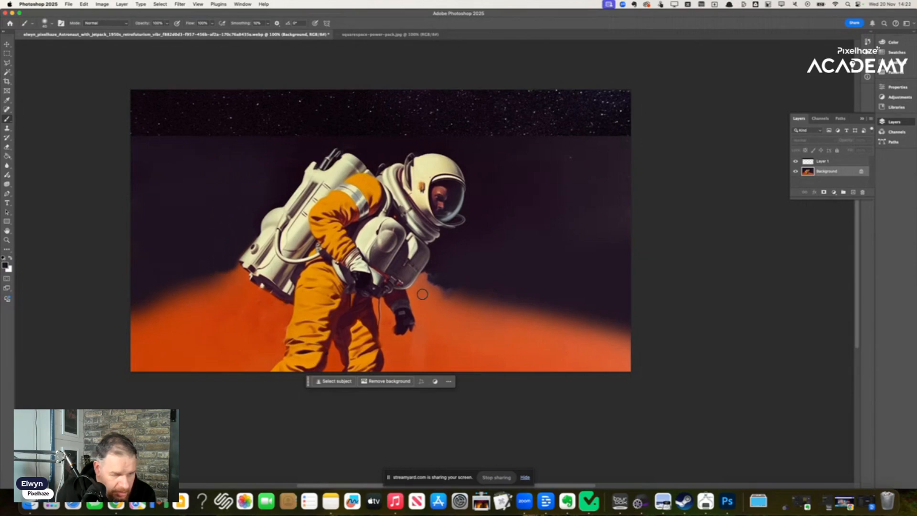
{"action": "mouse_move", "coordinate": [422, 294]}
{"action": "left_mouse_down"}
{"action": "mouse_move", "coordinate": [474, 294]}
{"action": "mouse_move", "coordinate": [425, 275]}
{"action": "mouse_move", "coordinate": [466, 284]}
{"action": "left_mouse_up"}
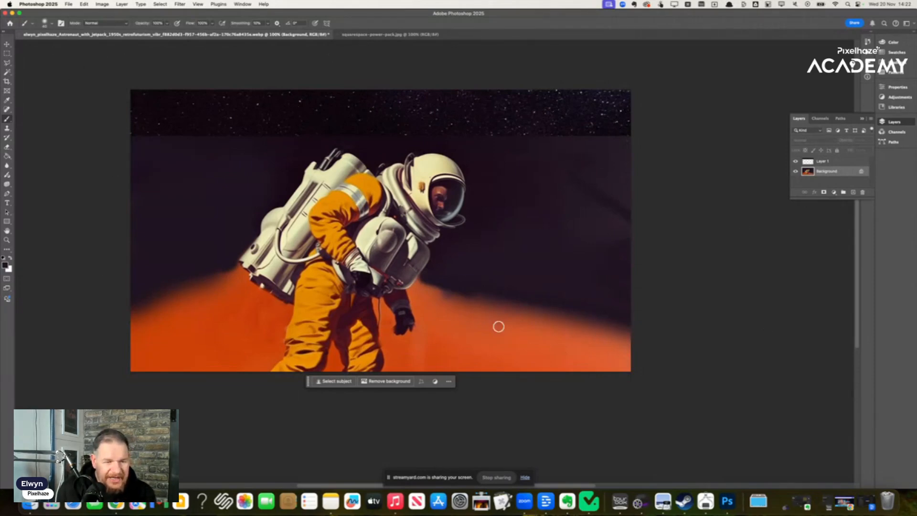
Flatten the image into a single Background layer and select the astronaut with Select Subject.
{"action": "left_click", "coordinate": [122, 4]}
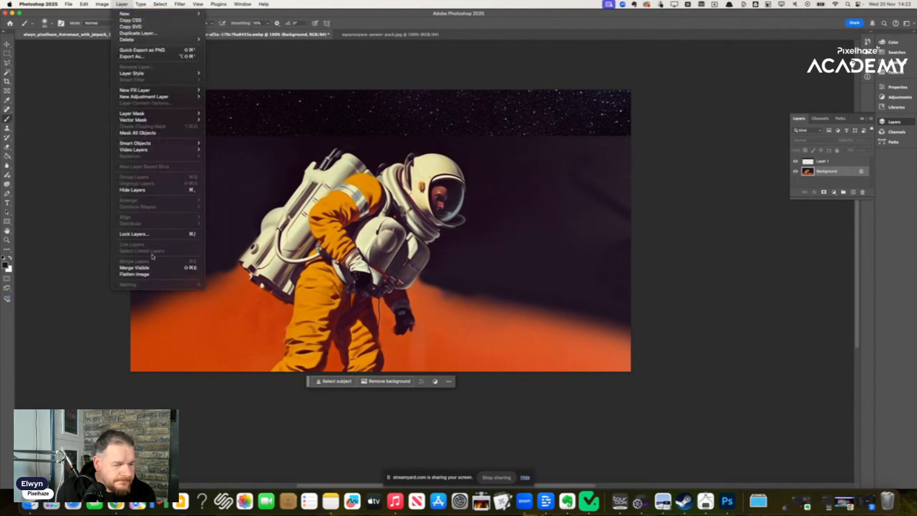
{"action": "left_click", "coordinate": [160, 274]}
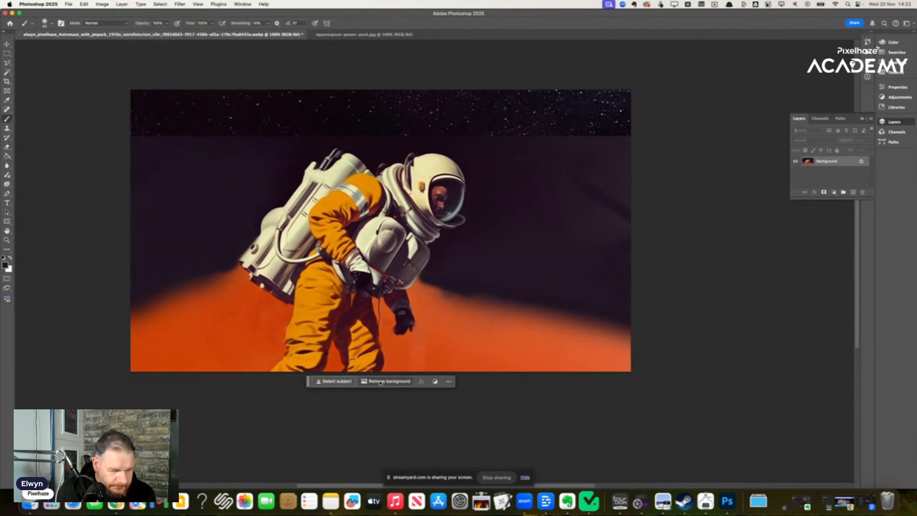
{"action": "left_click", "coordinate": [334, 381]}
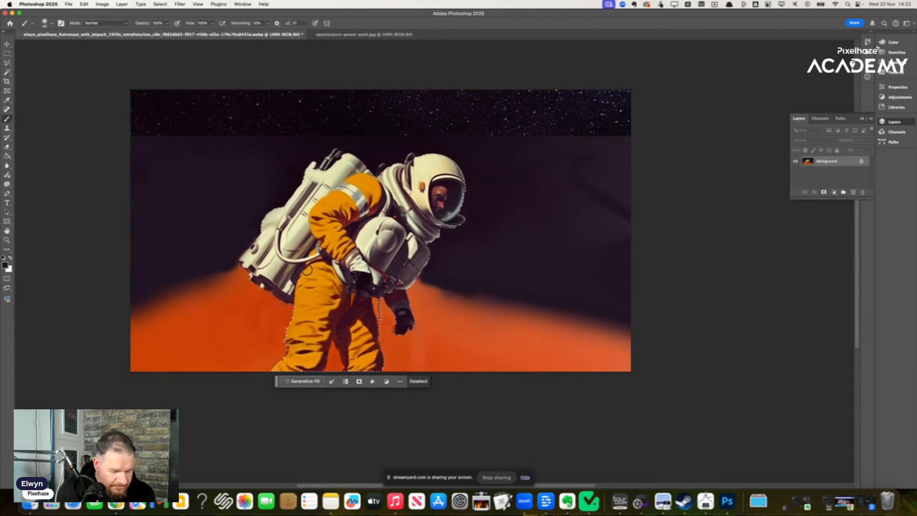
Subtract the background gaps between the legs, inside the helmet hose and beside the hanging cable from the selection with the Magic Wand.
{"action": "left_click", "coordinate": [8, 72]}
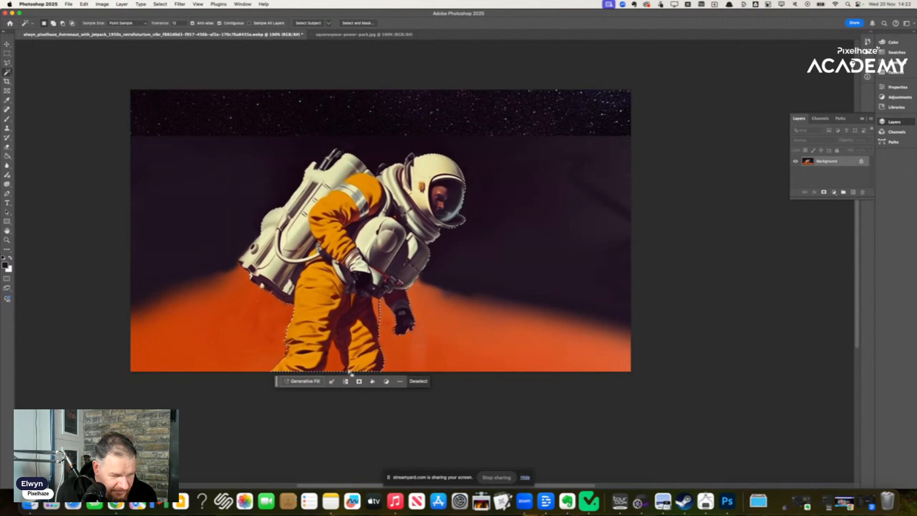
{"action": "key", "text": "alt"}
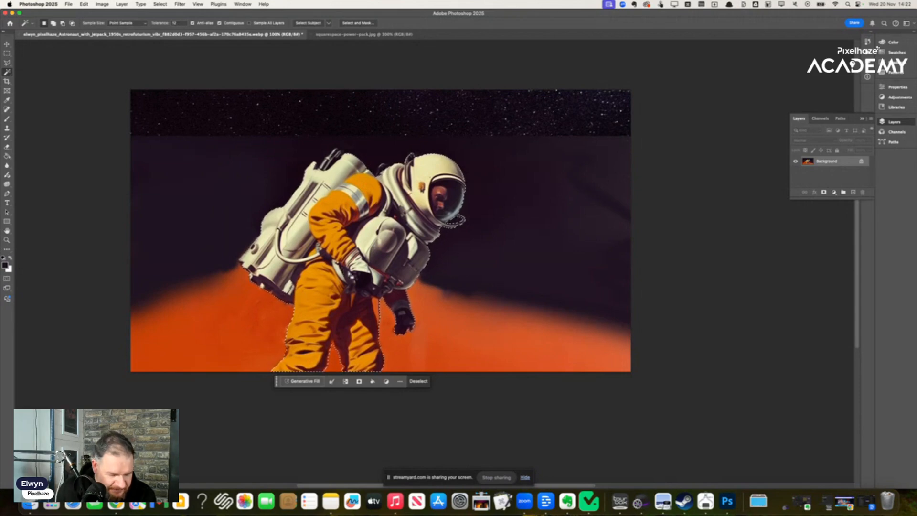
{"action": "key", "text": "alt"}
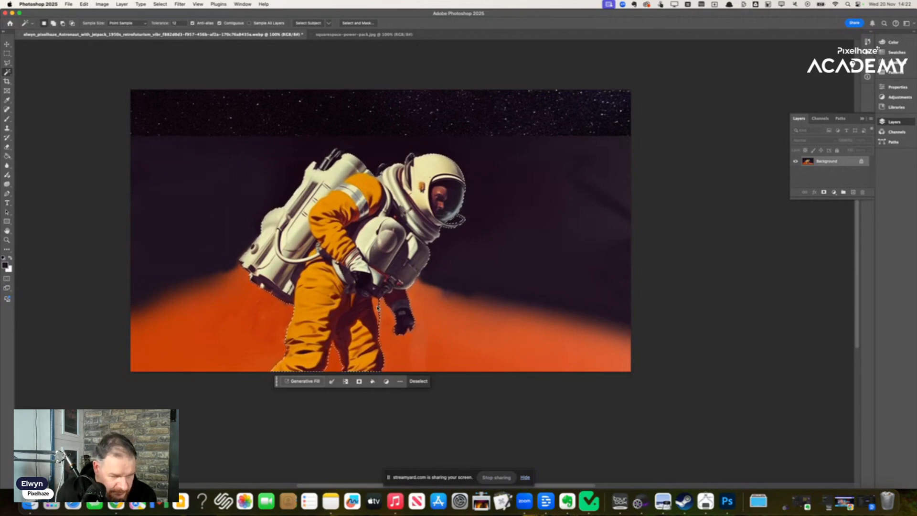
{"action": "left_click", "coordinate": [376, 309], "text": "alt"}
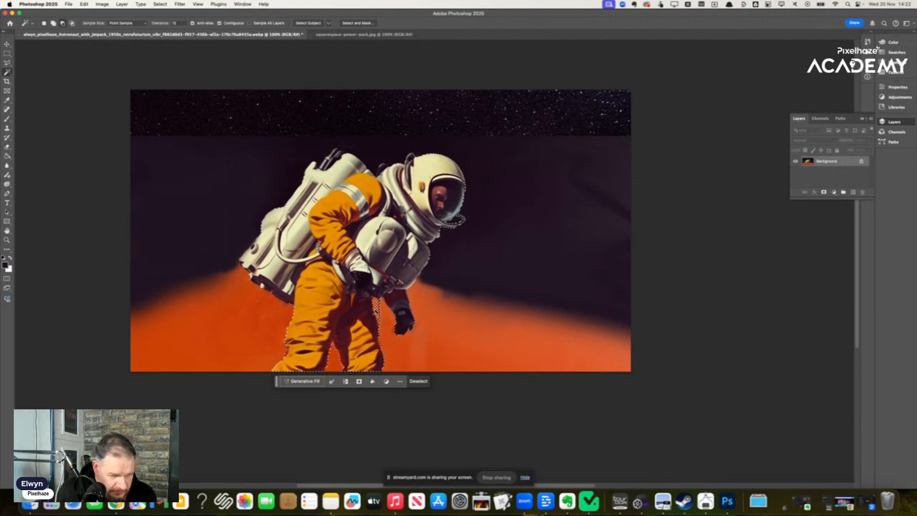
{"action": "left_click", "coordinate": [376, 306], "text": "alt"}
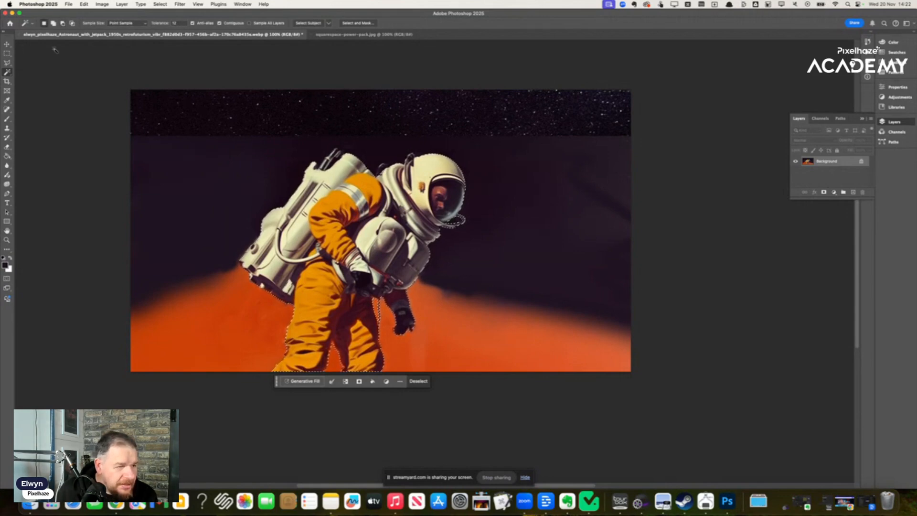
Invert the astronaut selection and fill the background with Generative Fill using the prompt "planet from space".
{"action": "left_click", "coordinate": [302, 381]}
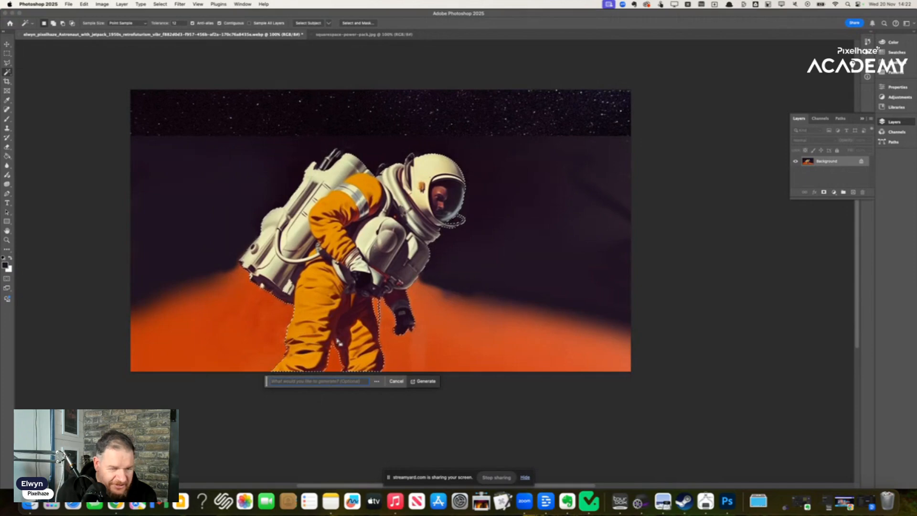
{"action": "left_click", "coordinate": [104, 5]}
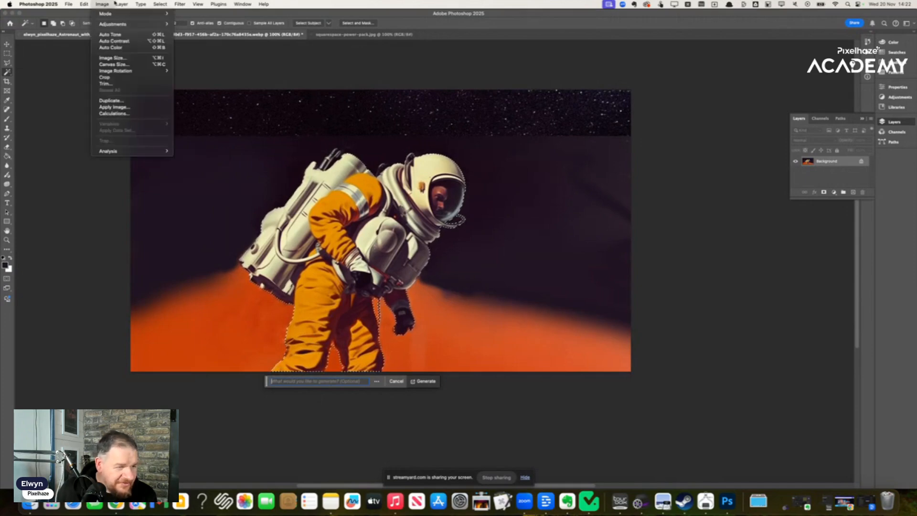
{"action": "mouse_move", "coordinate": [143, 6]}
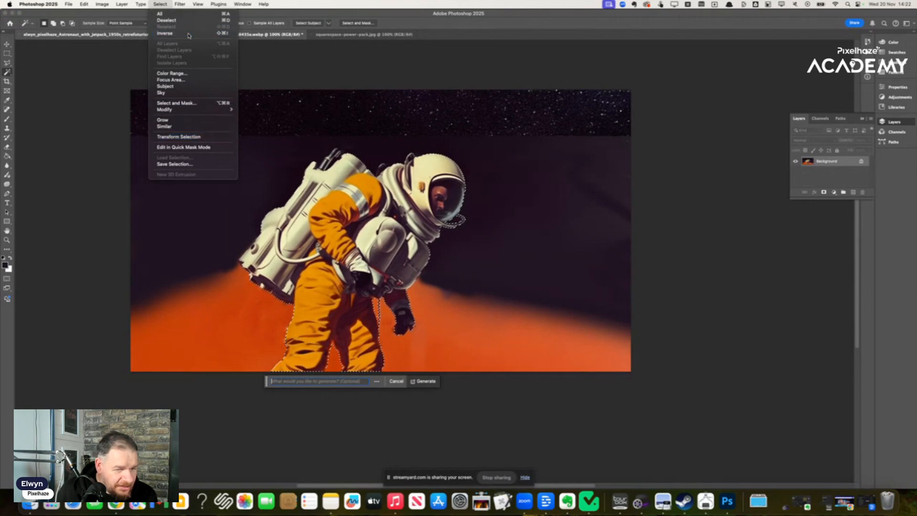
{"action": "left_click", "coordinate": [160, 14]}
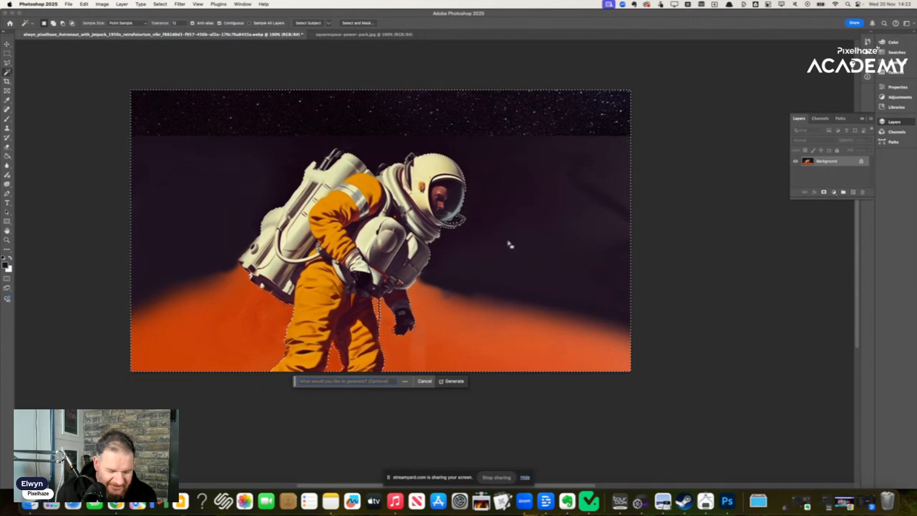
{"action": "type", "text": "alanet from"}
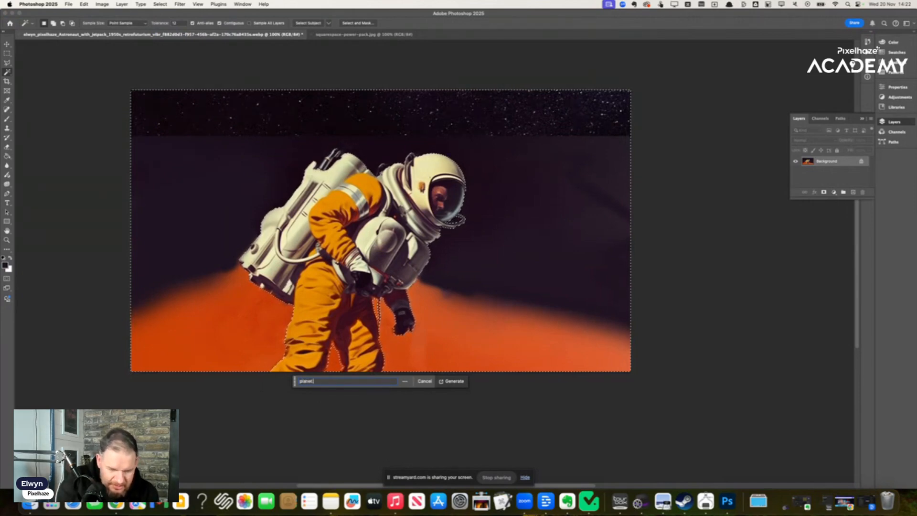
{"action": "type", "text": " space"}
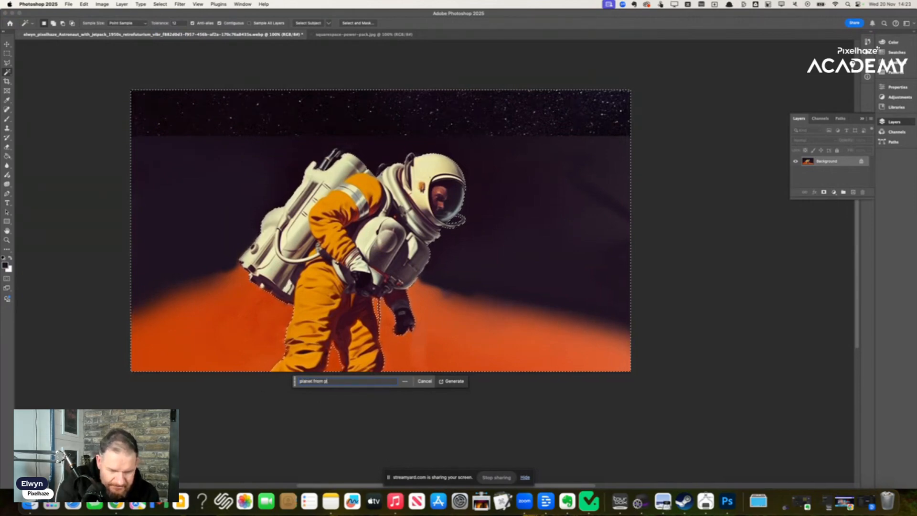
{"action": "key", "text": "Return"}
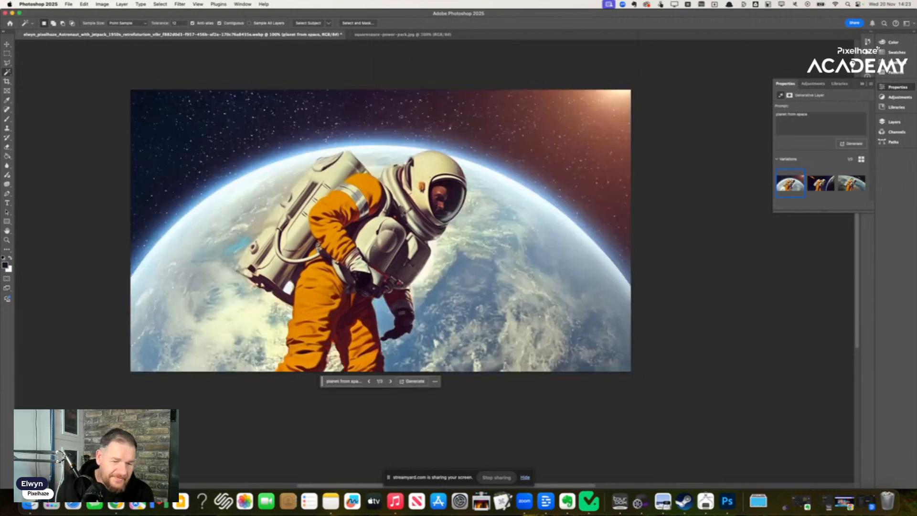
Preview the other "planet from space" variations, generate another set with the same prompt and preview its third variation.
{"action": "left_click", "coordinate": [829, 186]}
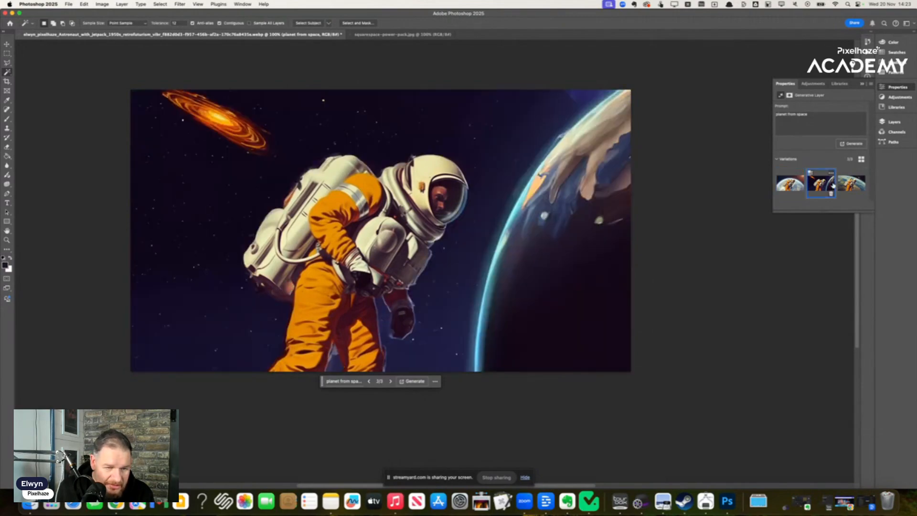
{"action": "left_click", "coordinate": [854, 185]}
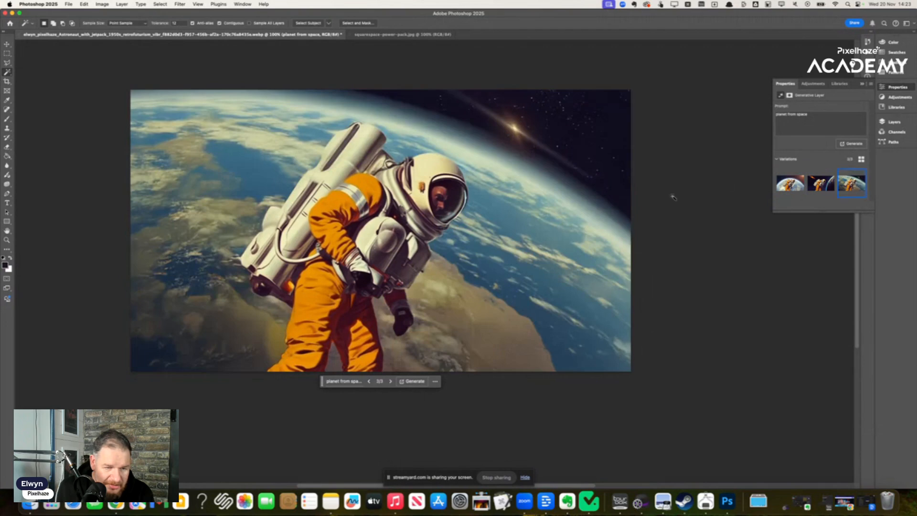
{"action": "triple_click", "coordinate": [815, 116]}
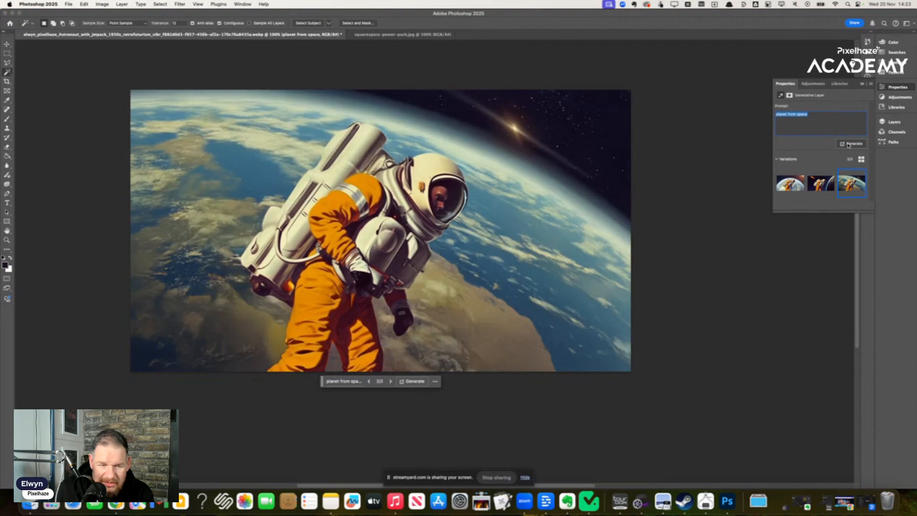
{"action": "left_click", "coordinate": [848, 144]}
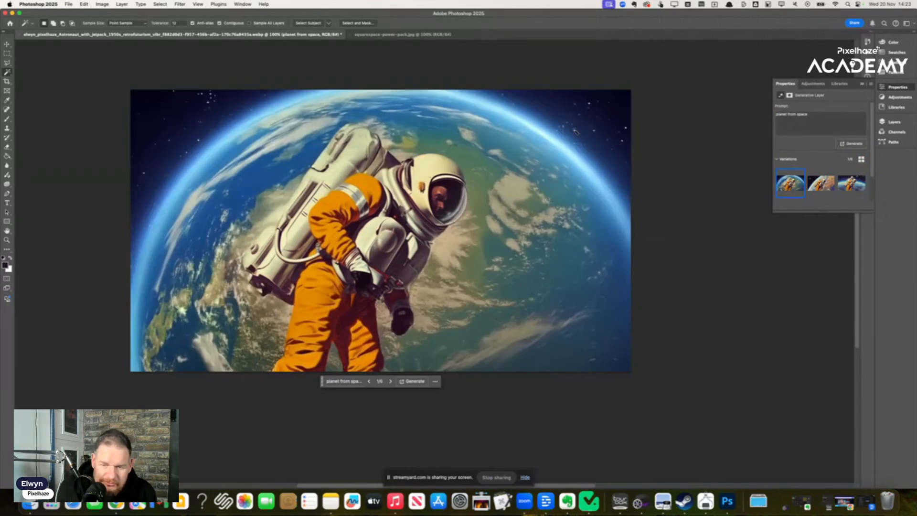
{"action": "left_click", "coordinate": [851, 184]}
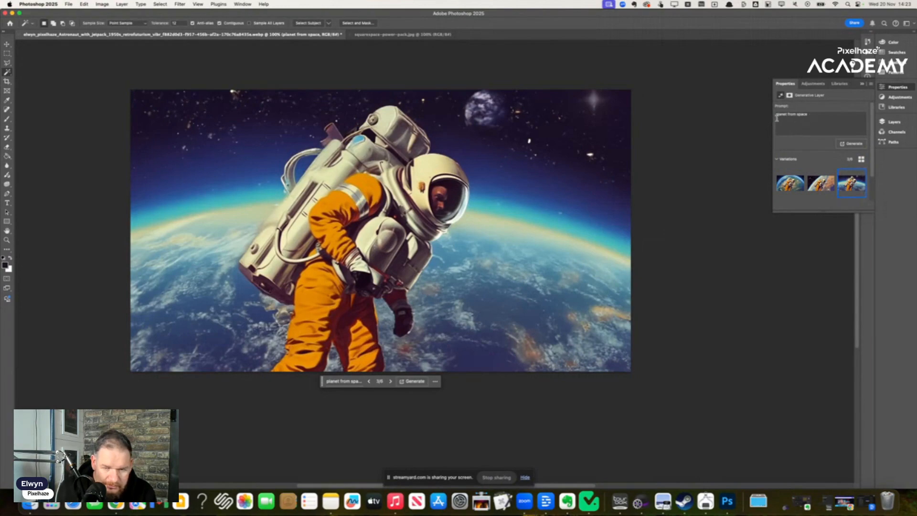
Change the generative layer's prompt to "mars from space", generate new variations and choose the third one with several red planets.
{"action": "left_click_drag", "start_coordinate": [776, 116], "coordinate": [858, 119]}
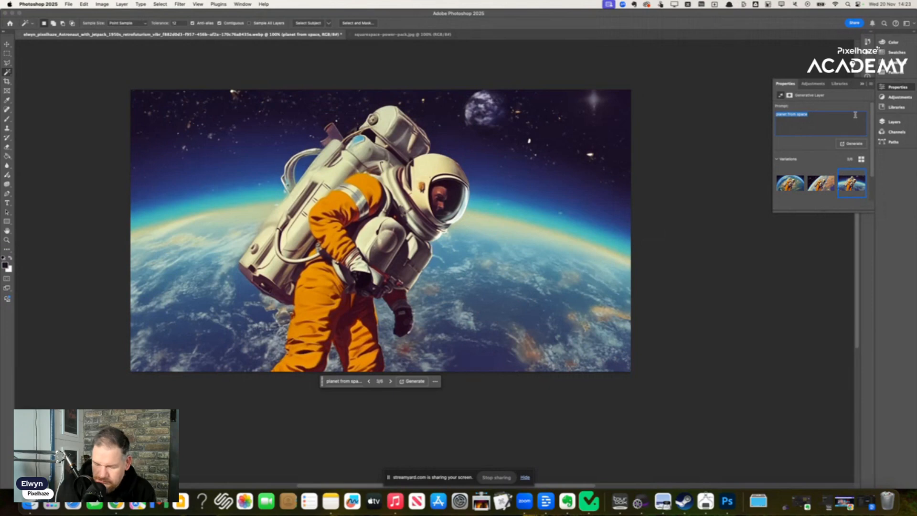
{"action": "left_click", "coordinate": [807, 116]}
{"action": "left_click_drag", "start_coordinate": [787, 114], "coordinate": [771, 114]}
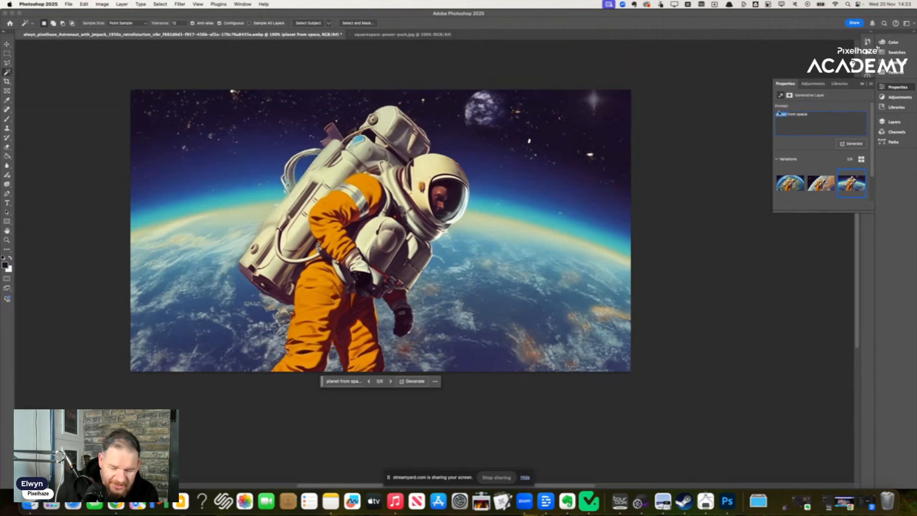
{"action": "type", "text": "me"}
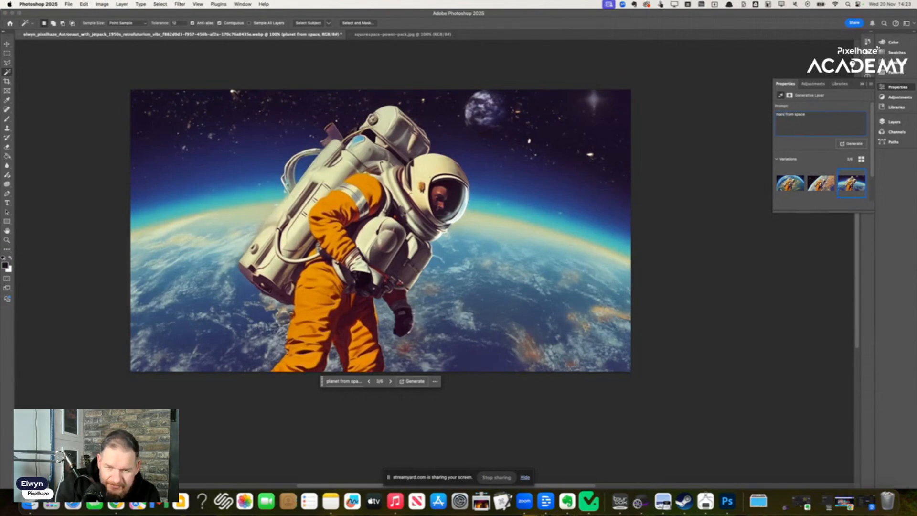
{"action": "key", "text": "Return"}
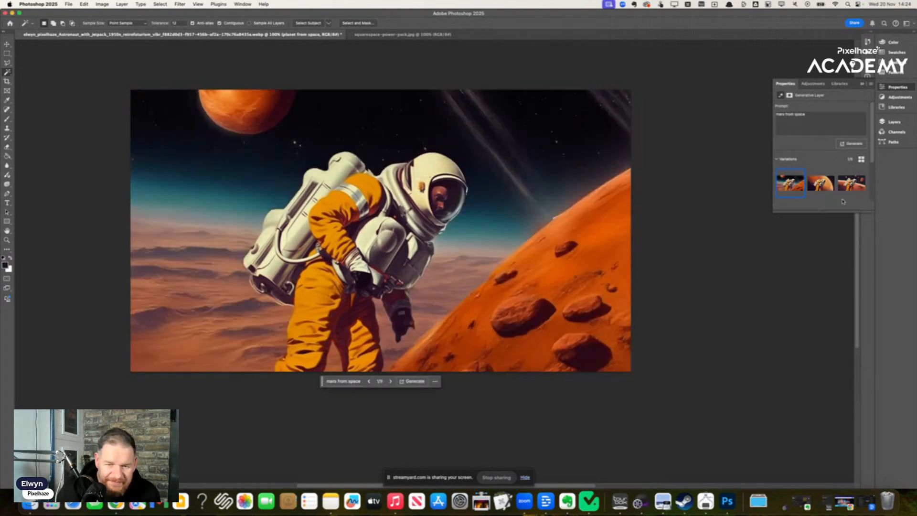
{"action": "left_click", "coordinate": [829, 181]}
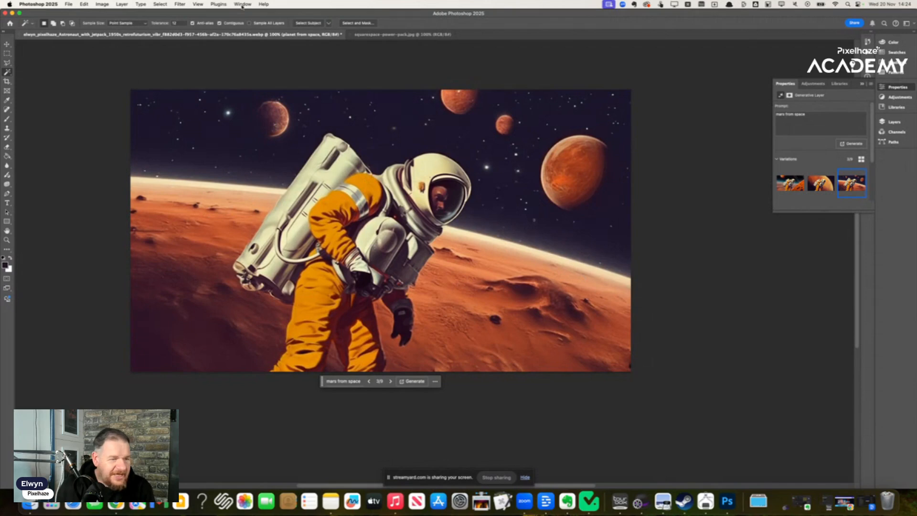
Check the finished artwork in squarespace-power-pack.jpg for comparison, clear its selection and return to the astronaut document.
{"action": "left_click", "coordinate": [401, 34]}
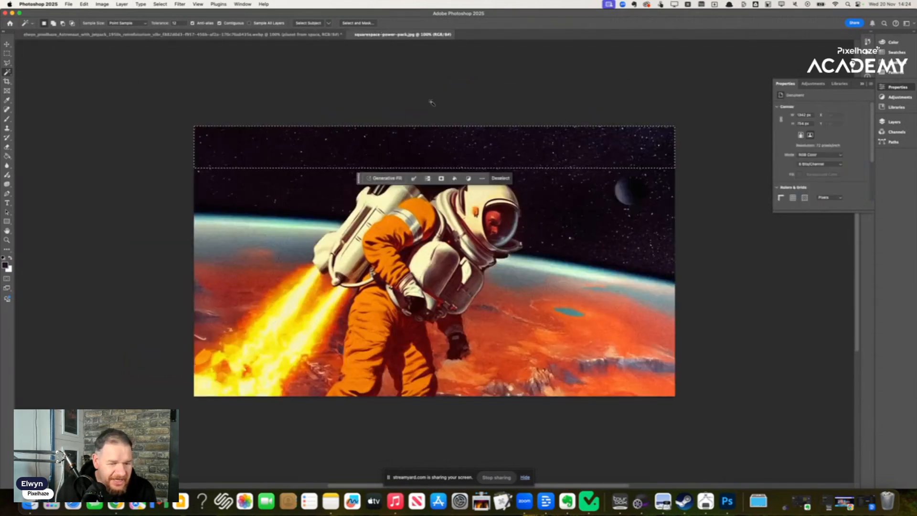
{"action": "key", "text": "super+d"}
{"action": "left_click", "coordinate": [194, 35]}
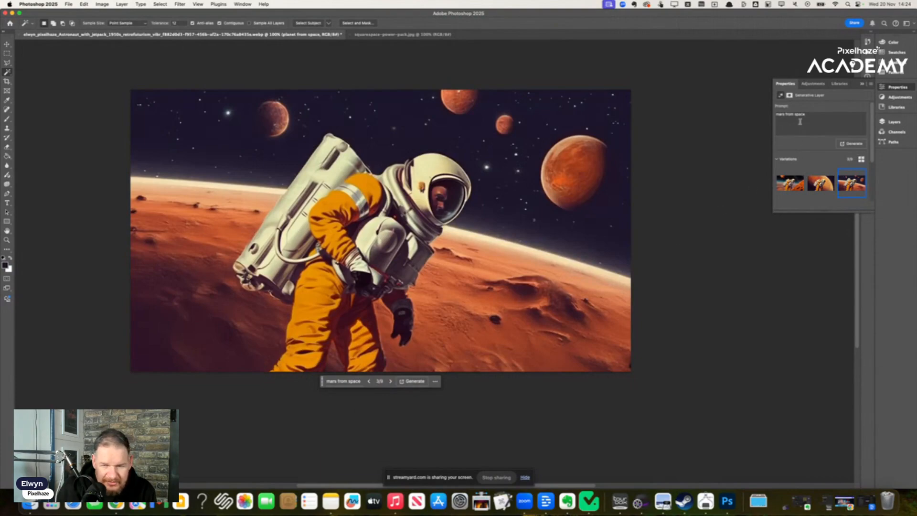
Generate background variations from the prompt "red planet from space" and preview the third and second ones.
{"action": "left_click_drag", "start_coordinate": [783, 116], "coordinate": [764, 115]}
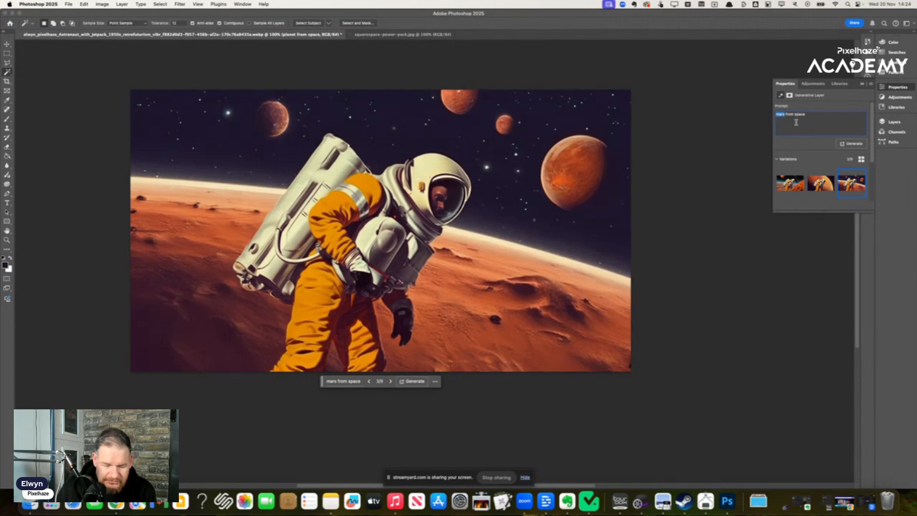
{"action": "type", "text": "med planet"}
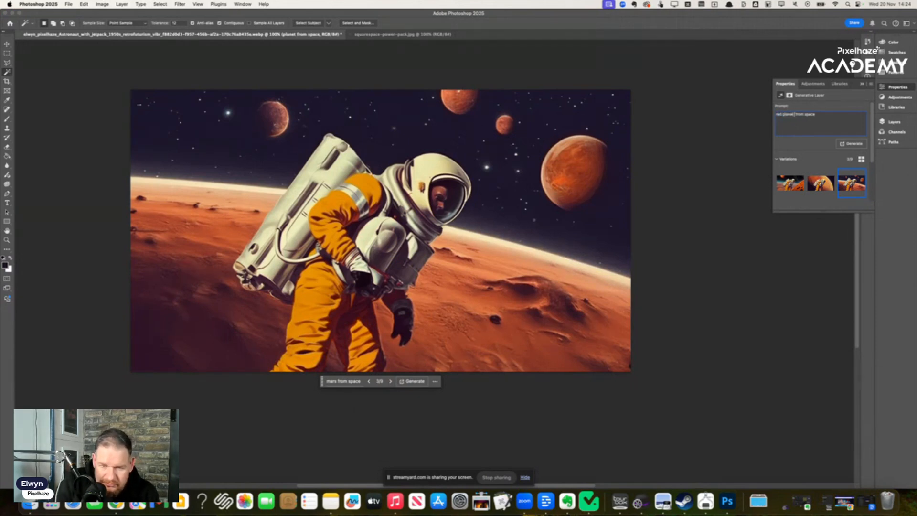
{"action": "key", "text": "Return"}
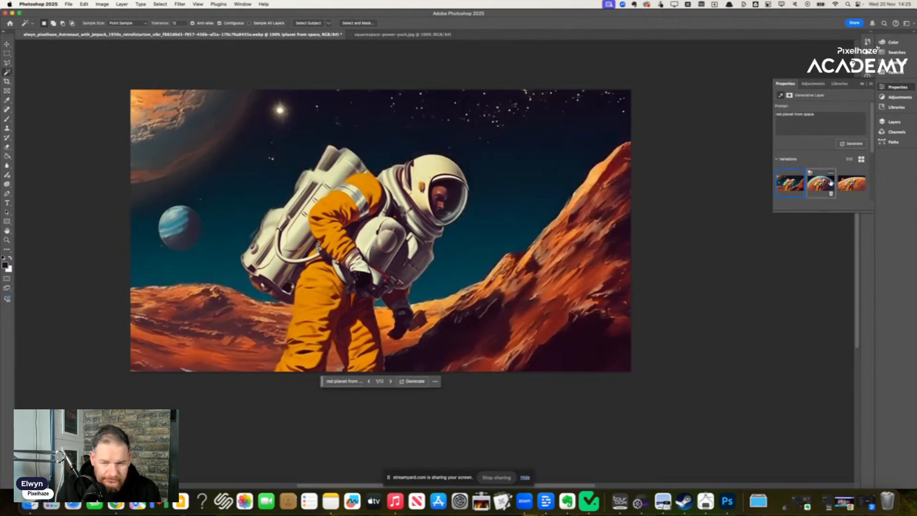
{"action": "left_click", "coordinate": [855, 189]}
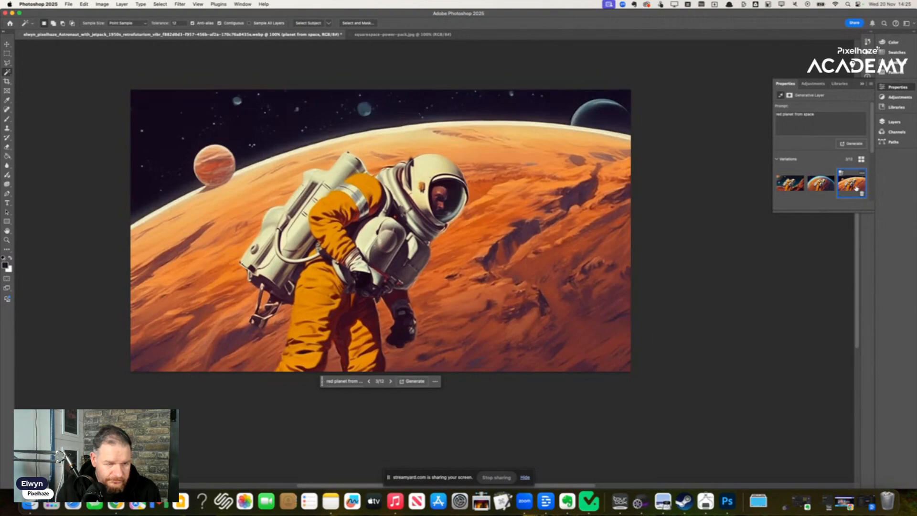
{"action": "left_click", "coordinate": [825, 188]}
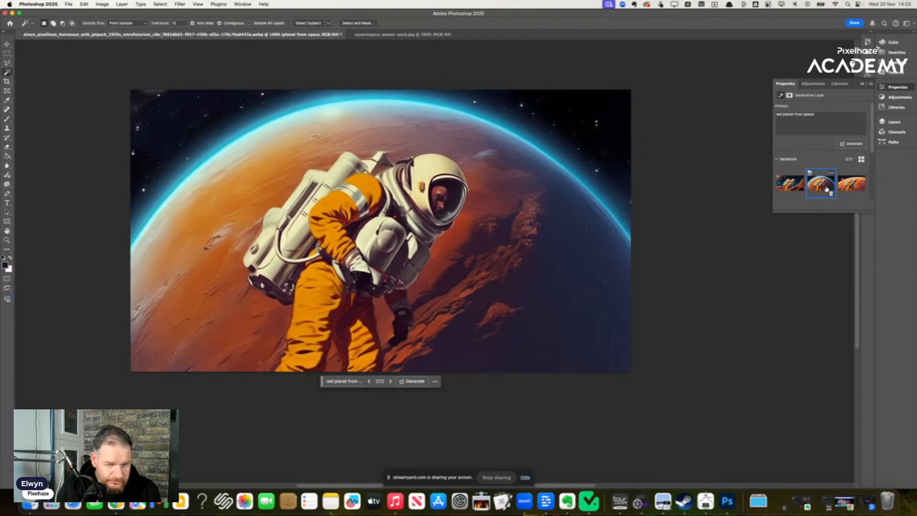
Switch the background to the third "mars from space" variation with several red planets in the starry sky.
{"action": "scroll", "coordinate": [821, 191], "scroll_direction": "down", "scroll_amount": 4}
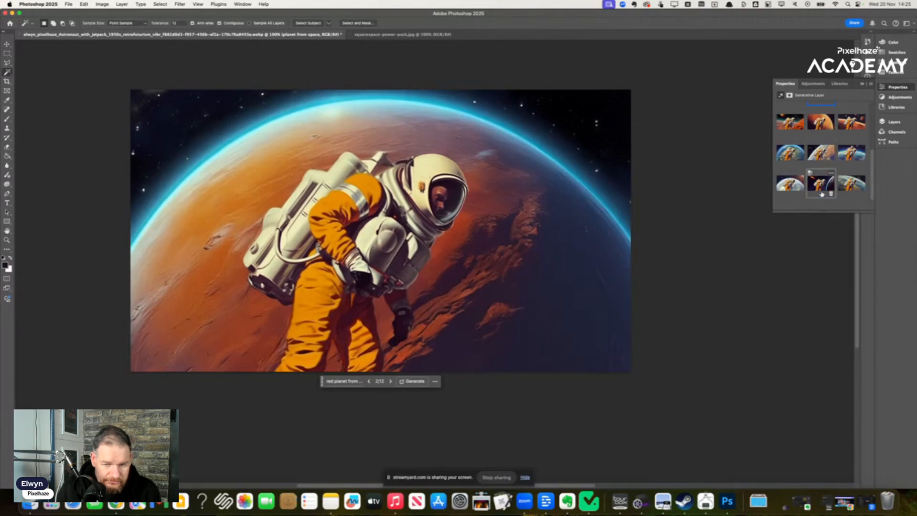
{"action": "scroll", "coordinate": [855, 168], "scroll_direction": "up", "scroll_amount": 2}
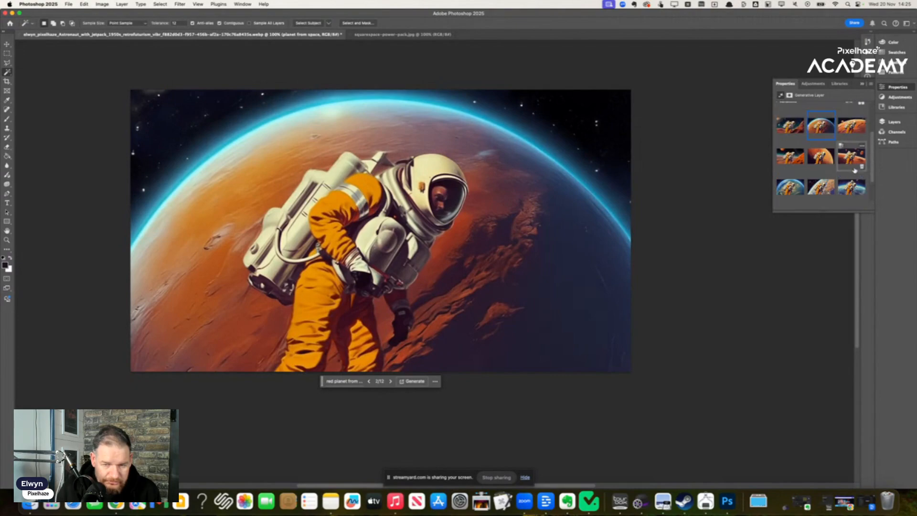
{"action": "left_click", "coordinate": [852, 161]}
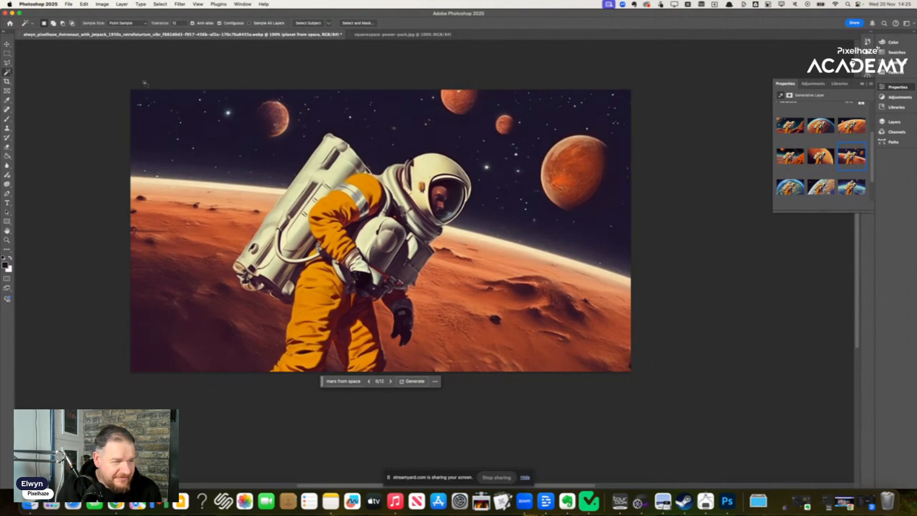
{"action": "left_click", "coordinate": [8, 53]}
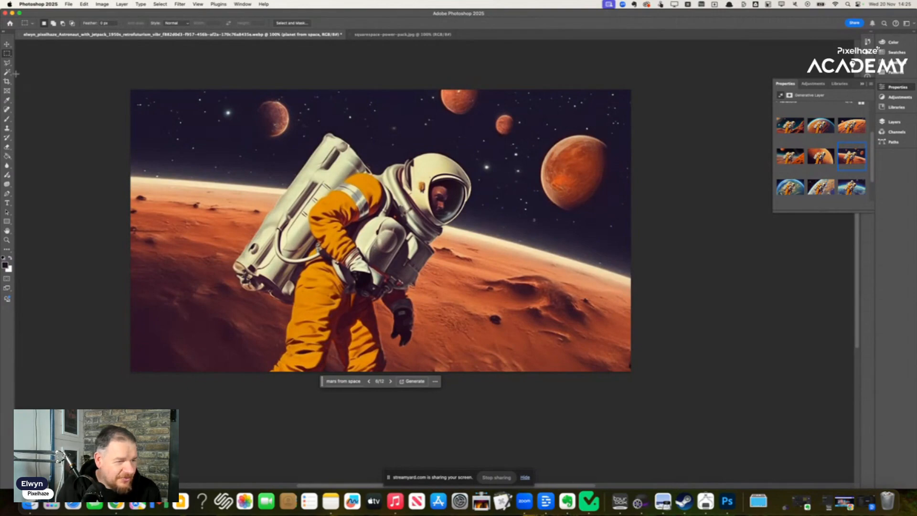
{"action": "left_click", "coordinate": [7, 63]}
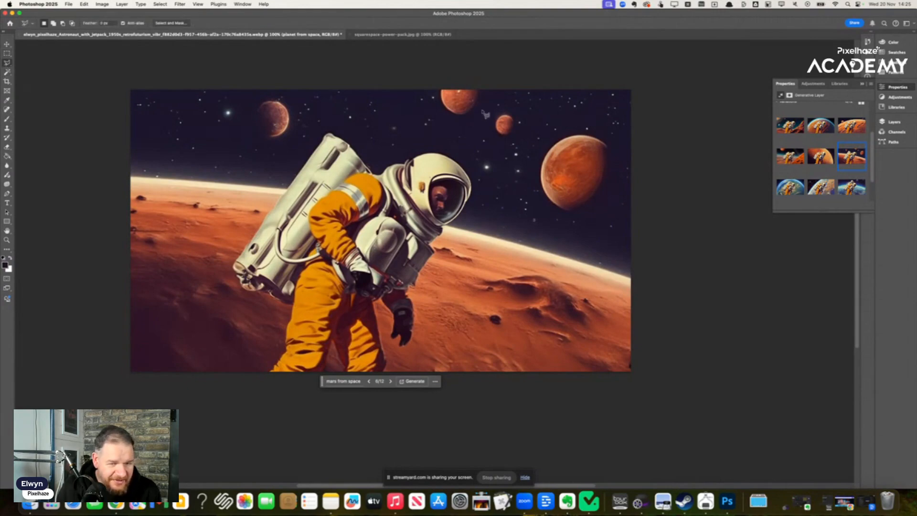
{"action": "left_click", "coordinate": [529, 134]}
{"action": "double_click", "coordinate": [528, 127]}
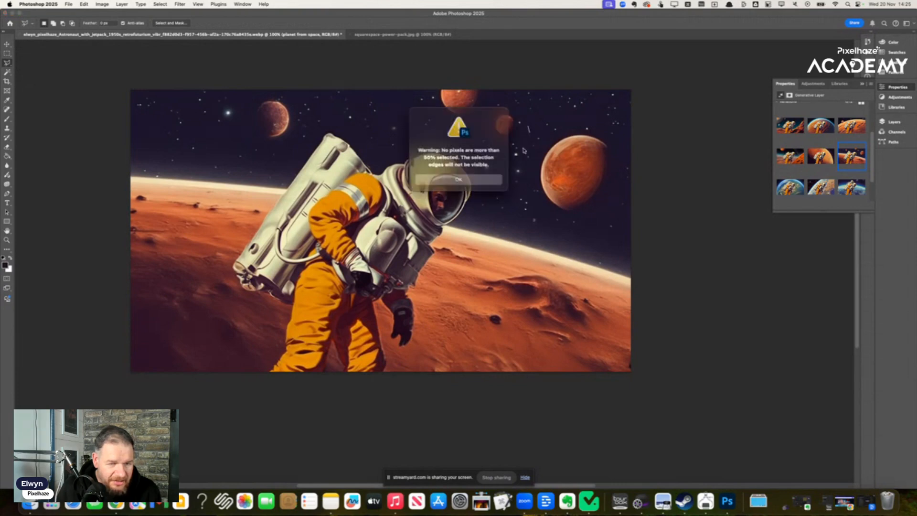
{"action": "left_click", "coordinate": [482, 180]}
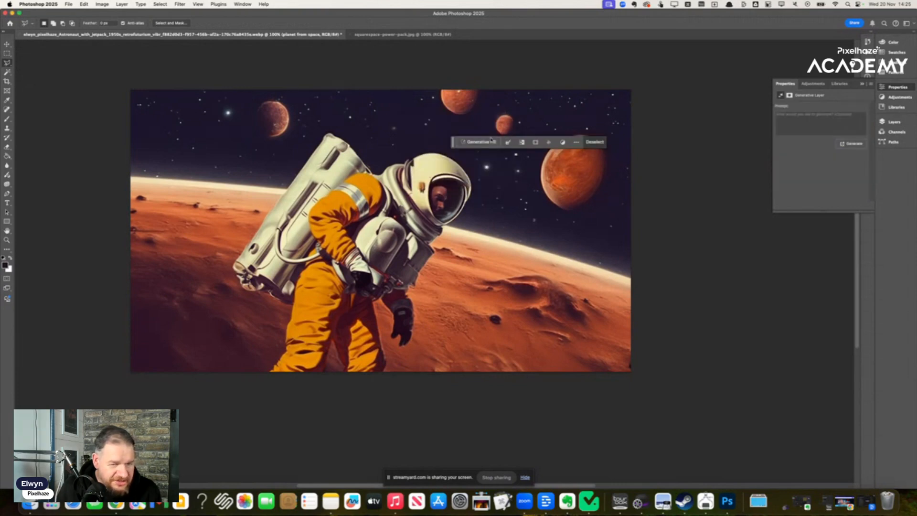
{"action": "left_click", "coordinate": [594, 141]}
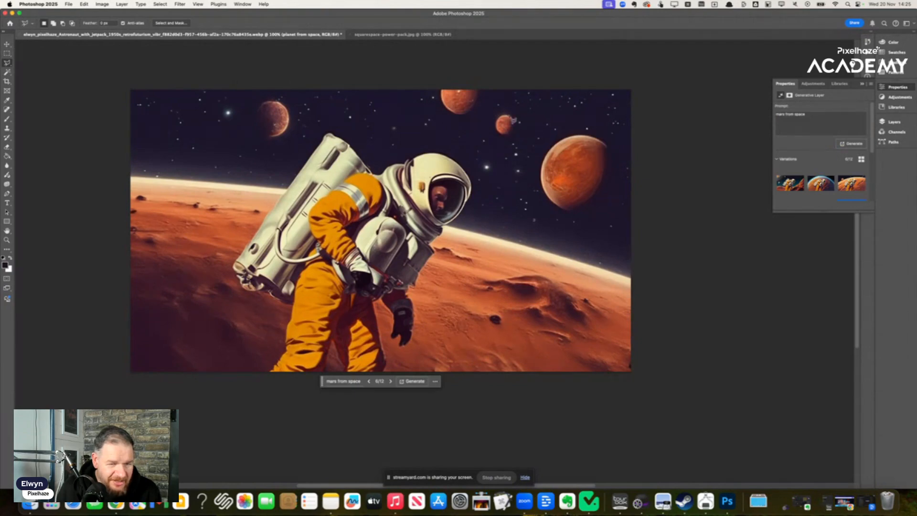
Select the small red planet above the helmet with a rectangular marquee and flatten the image into a single background layer.
{"action": "left_click", "coordinate": [7, 53]}
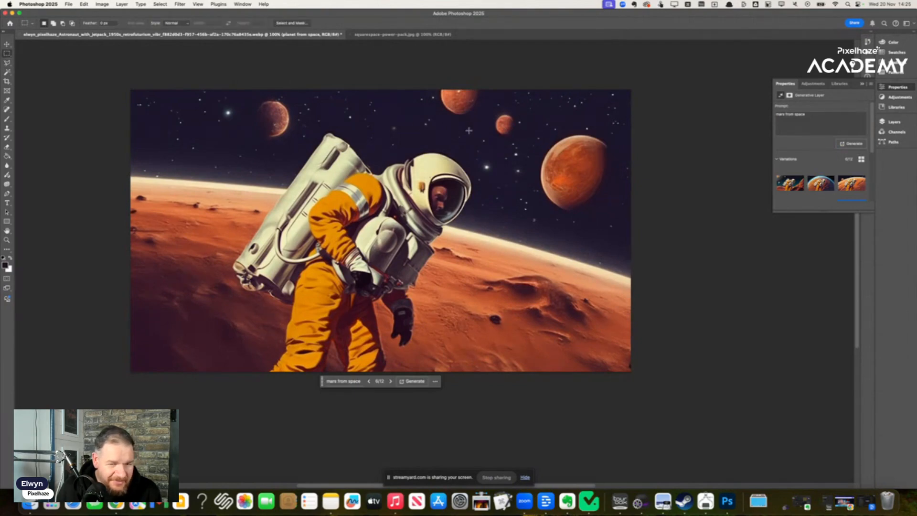
{"action": "left_click_drag", "start_coordinate": [491, 109], "coordinate": [520, 139]}
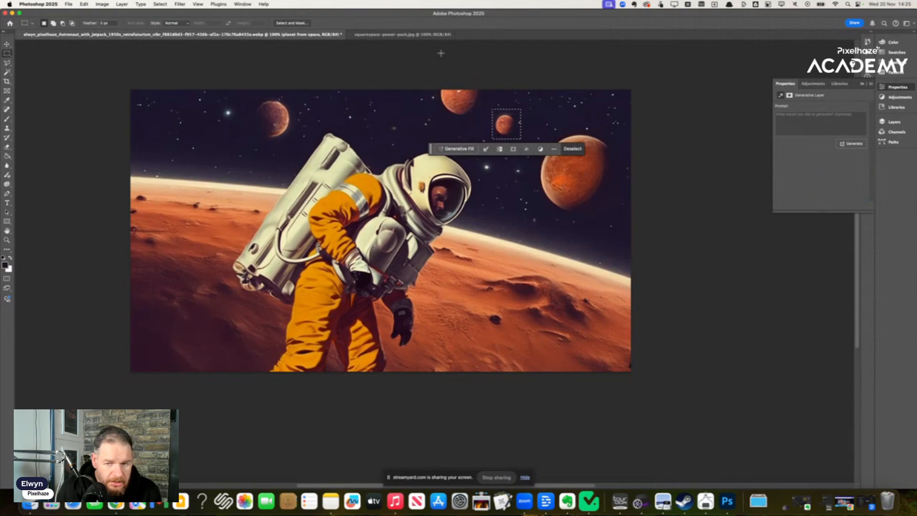
{"action": "left_click", "coordinate": [893, 122]}
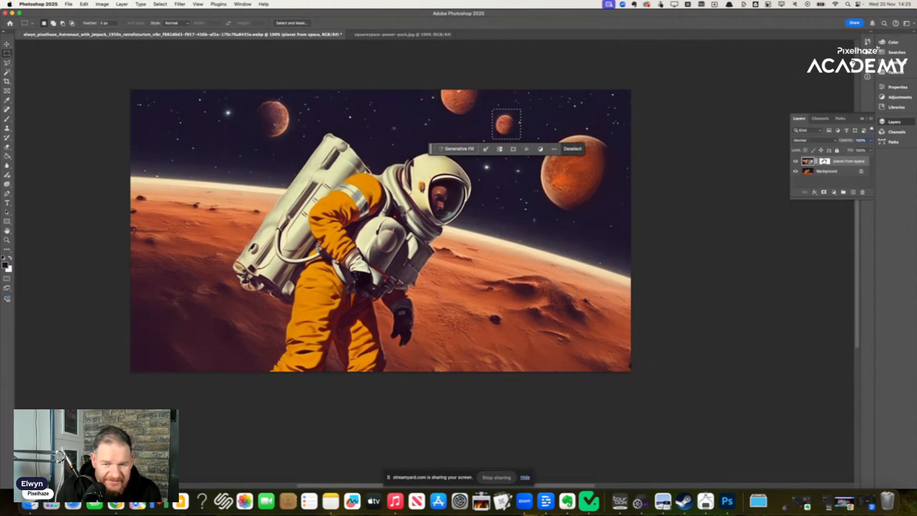
{"action": "left_click", "coordinate": [127, 4]}
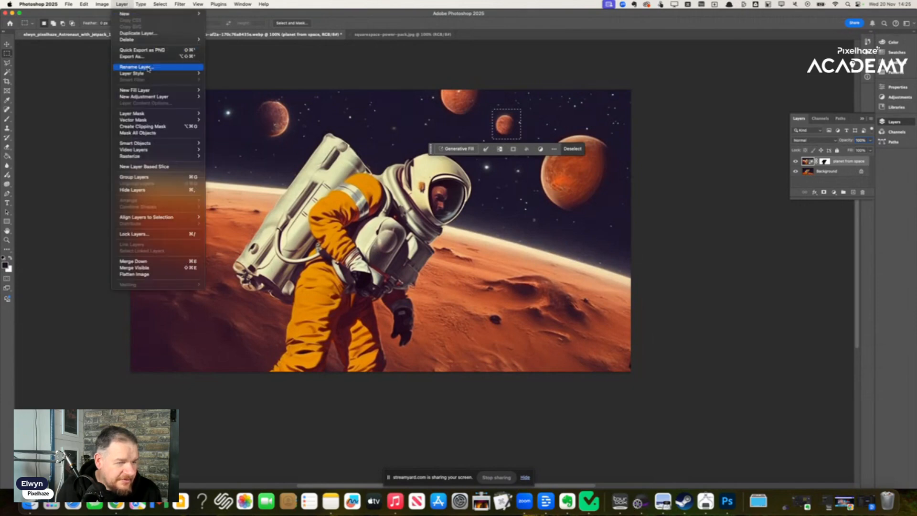
{"action": "mouse_move", "coordinate": [150, 74]}
{"action": "mouse_move", "coordinate": [175, 4]}
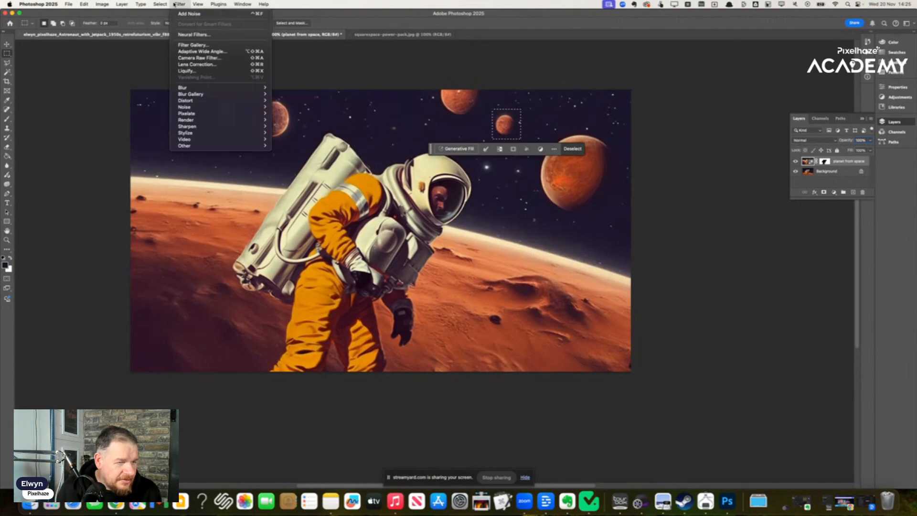
{"action": "mouse_move", "coordinate": [122, 4]}
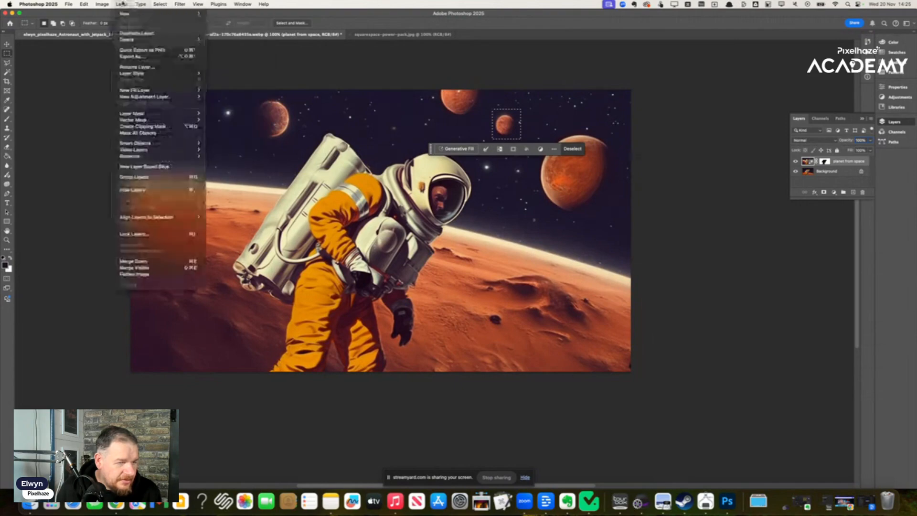
{"action": "left_click", "coordinate": [170, 274]}
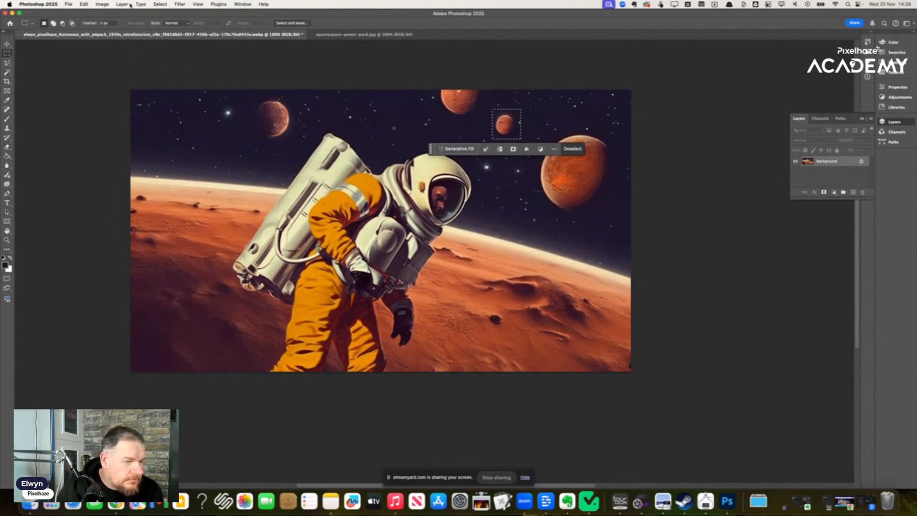
Recolour the selected planet with Selective Color on Reds: Cyan +100, Magenta -62, Yellow -16, Black +15, and clear the selection.
{"action": "left_click", "coordinate": [104, 4]}
{"action": "mouse_move", "coordinate": [143, 24]}
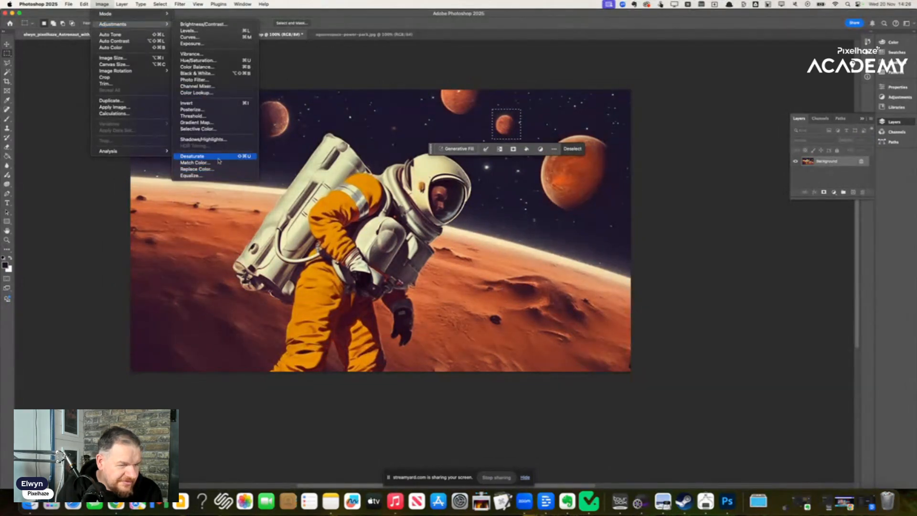
{"action": "left_click", "coordinate": [219, 129]}
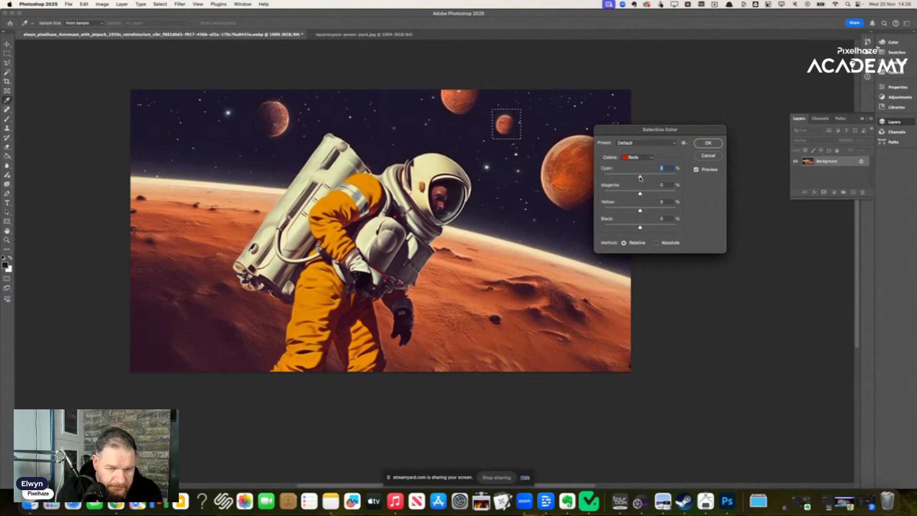
{"action": "left_click_drag", "start_coordinate": [640, 178], "coordinate": [628, 194]}
{"action": "left_click_drag", "start_coordinate": [685, 179], "coordinate": [681, 179]}
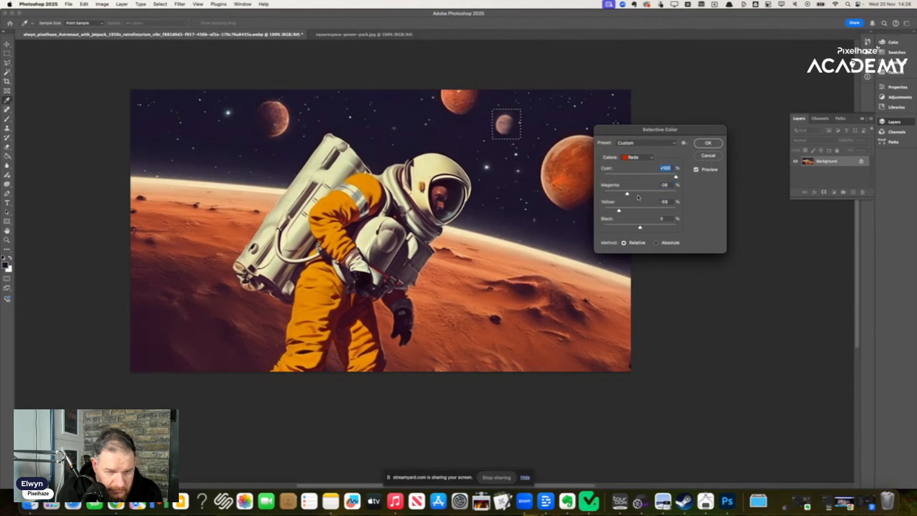
{"action": "left_click_drag", "start_coordinate": [627, 195], "coordinate": [646, 228]}
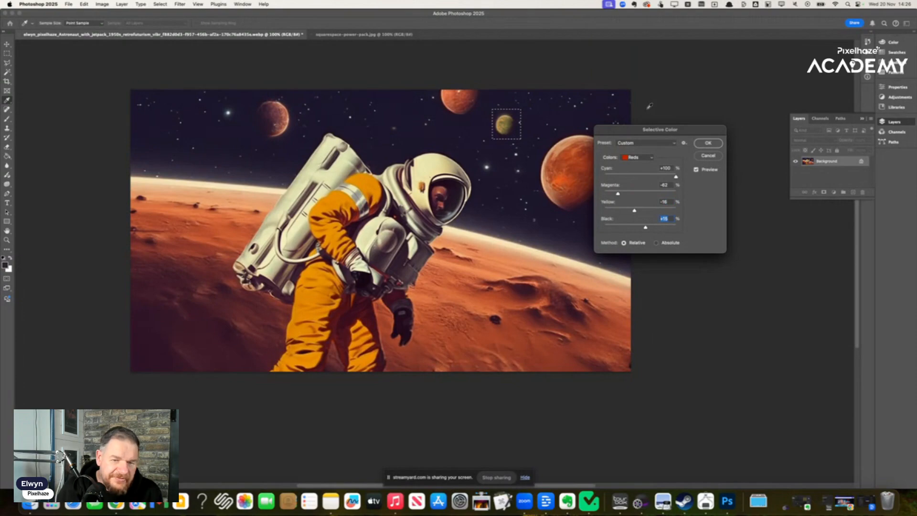
{"action": "key", "text": "Return"}
{"action": "left_click", "coordinate": [536, 190]}
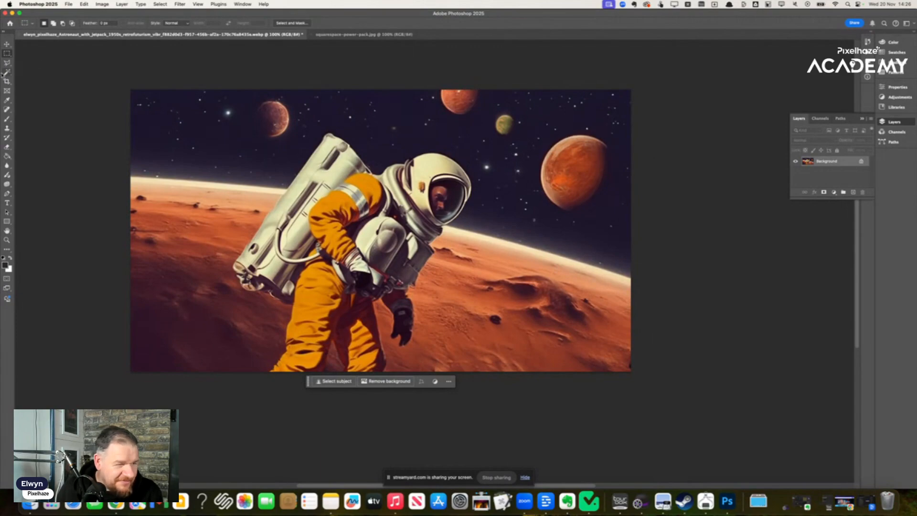
Remove the large red planet, the one cut off by the upper edge and the one above the jetpack with the Spot Healing Brush.
{"action": "left_click", "coordinate": [8, 113]}
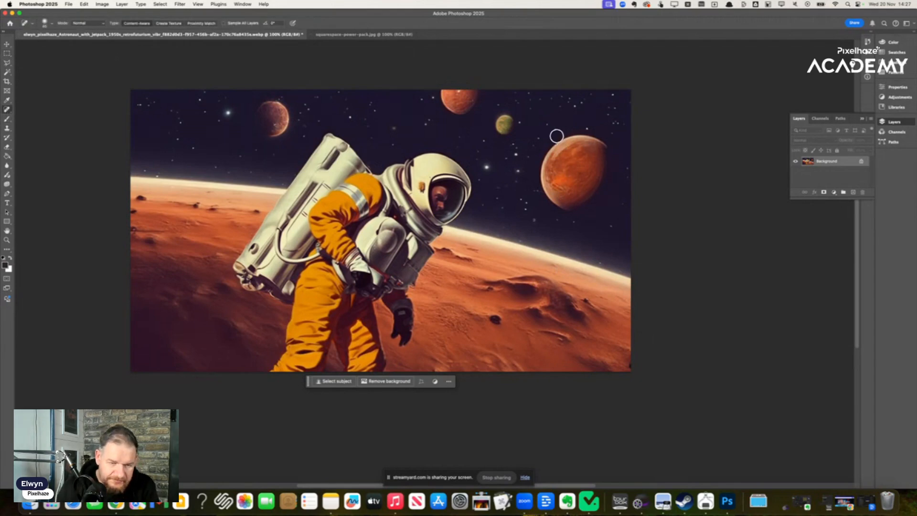
{"action": "mouse_move", "coordinate": [557, 137]}
{"action": "left_mouse_down"}
{"action": "mouse_move", "coordinate": [567, 143]}
{"action": "mouse_move", "coordinate": [552, 191]}
{"action": "mouse_move", "coordinate": [576, 207]}
{"action": "left_mouse_up"}
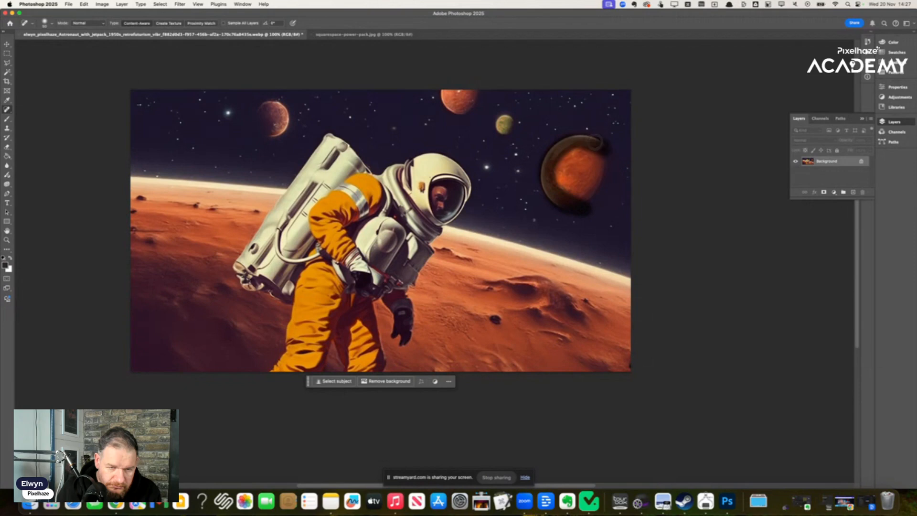
{"action": "left_click_drag", "start_coordinate": [564, 198], "coordinate": [602, 163]}
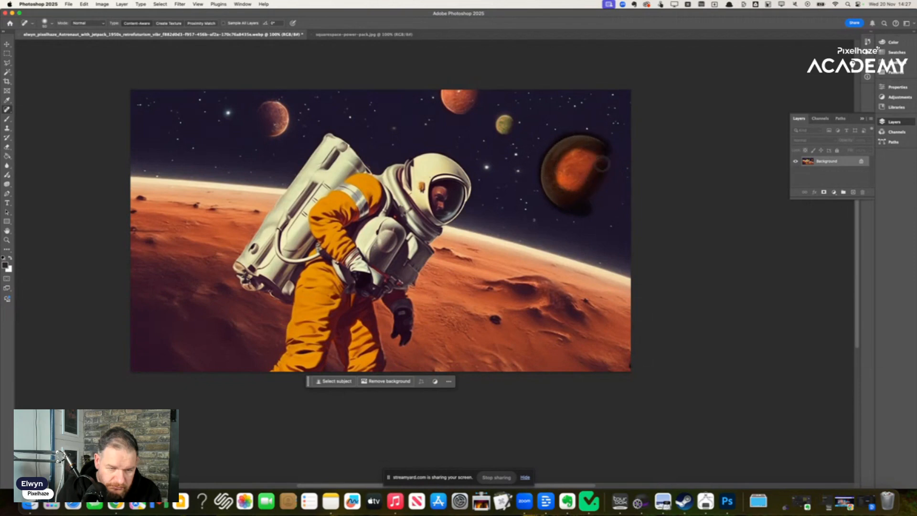
{"action": "mouse_move", "coordinate": [572, 202]}
{"action": "left_mouse_down"}
{"action": "mouse_move", "coordinate": [593, 172]}
{"action": "mouse_move", "coordinate": [566, 190]}
{"action": "mouse_move", "coordinate": [563, 177]}
{"action": "mouse_move", "coordinate": [579, 157]}
{"action": "left_mouse_up"}
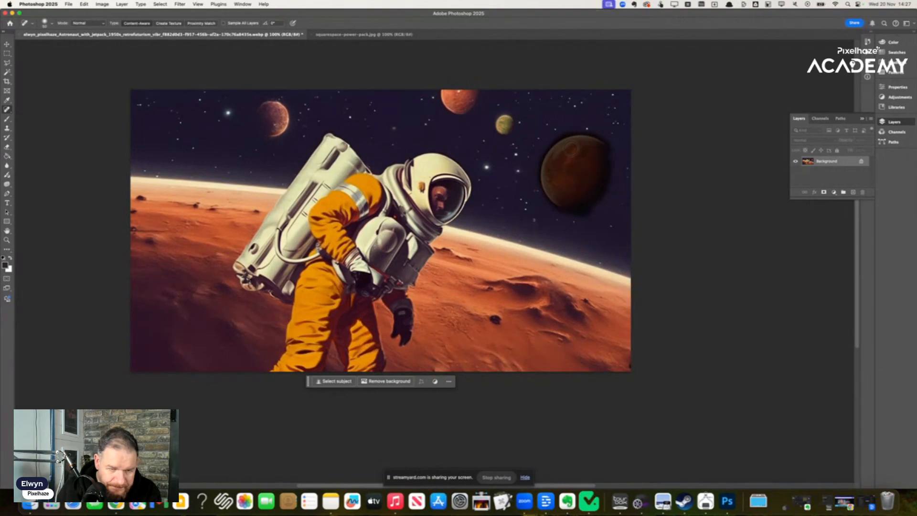
{"action": "mouse_move", "coordinate": [589, 194]}
{"action": "left_mouse_down"}
{"action": "mouse_move", "coordinate": [554, 200]}
{"action": "mouse_move", "coordinate": [542, 182]}
{"action": "left_mouse_up"}
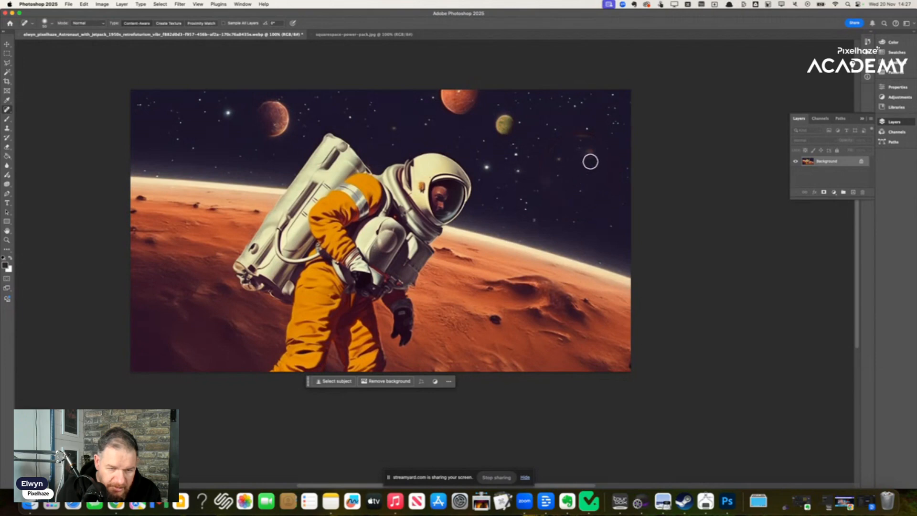
{"action": "mouse_move", "coordinate": [601, 141]}
{"action": "left_mouse_down"}
{"action": "mouse_move", "coordinate": [560, 142]}
{"action": "mouse_move", "coordinate": [539, 181]}
{"action": "left_mouse_up"}
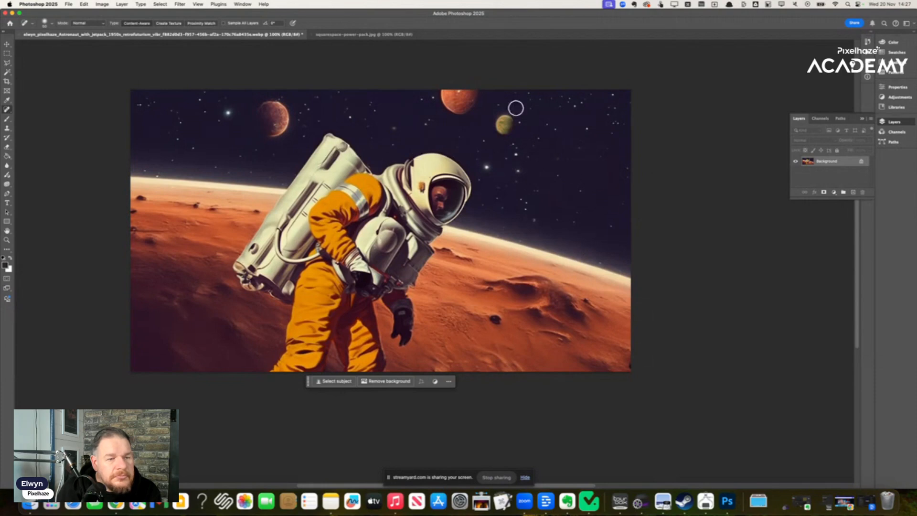
{"action": "mouse_move", "coordinate": [463, 111]}
{"action": "left_mouse_down"}
{"action": "mouse_move", "coordinate": [443, 99]}
{"action": "mouse_move", "coordinate": [471, 90]}
{"action": "mouse_move", "coordinate": [456, 91]}
{"action": "left_mouse_up"}
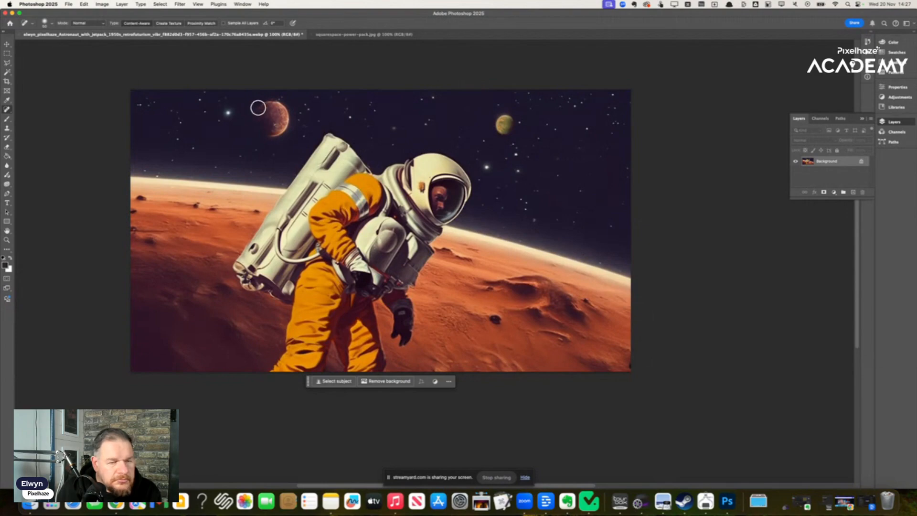
{"action": "mouse_move", "coordinate": [281, 122]}
{"action": "left_mouse_down"}
{"action": "mouse_move", "coordinate": [260, 110]}
{"action": "mouse_move", "coordinate": [281, 114]}
{"action": "mouse_move", "coordinate": [268, 134]}
{"action": "mouse_move", "coordinate": [264, 115]}
{"action": "mouse_move", "coordinate": [277, 115]}
{"action": "mouse_move", "coordinate": [278, 131]}
{"action": "mouse_move", "coordinate": [280, 109]}
{"action": "mouse_move", "coordinate": [285, 130]}
{"action": "left_mouse_up"}
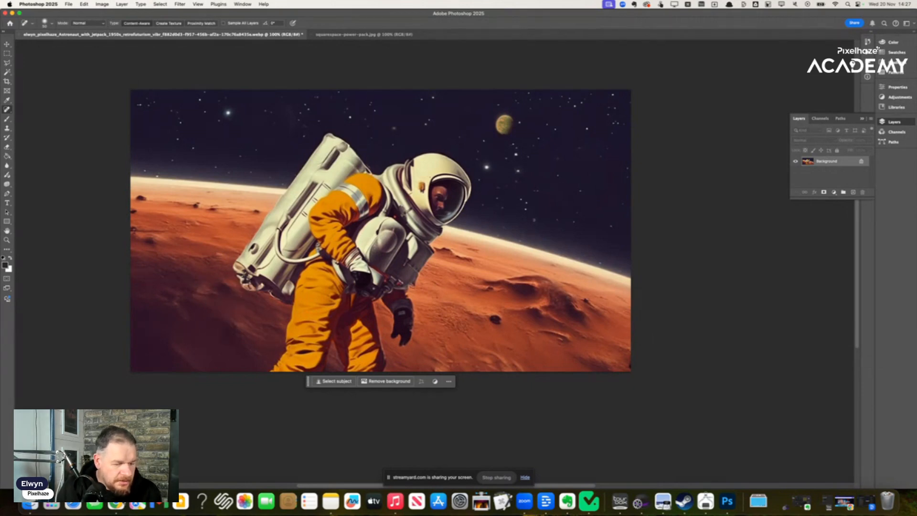
Switch to Chrome, open a new tab and widen the browser window.
{"action": "key", "text": "super+Tab"}
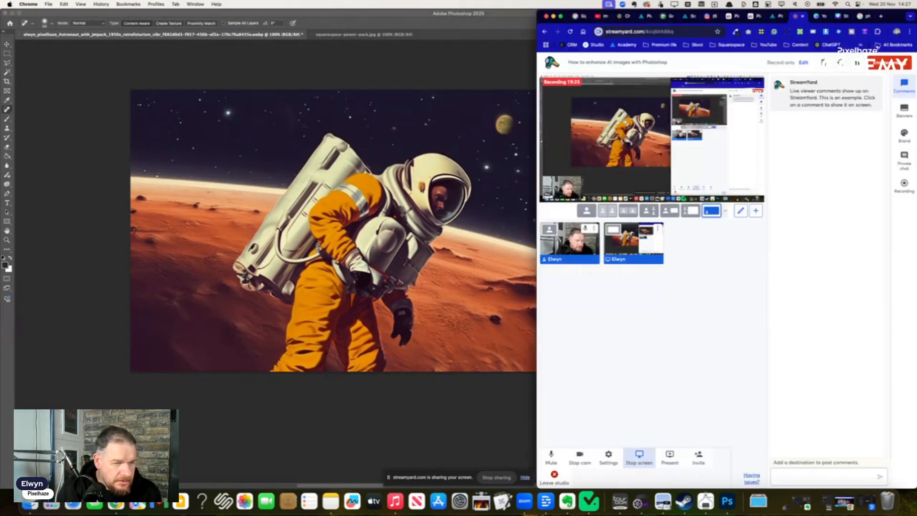
{"action": "left_click", "coordinate": [882, 16]}
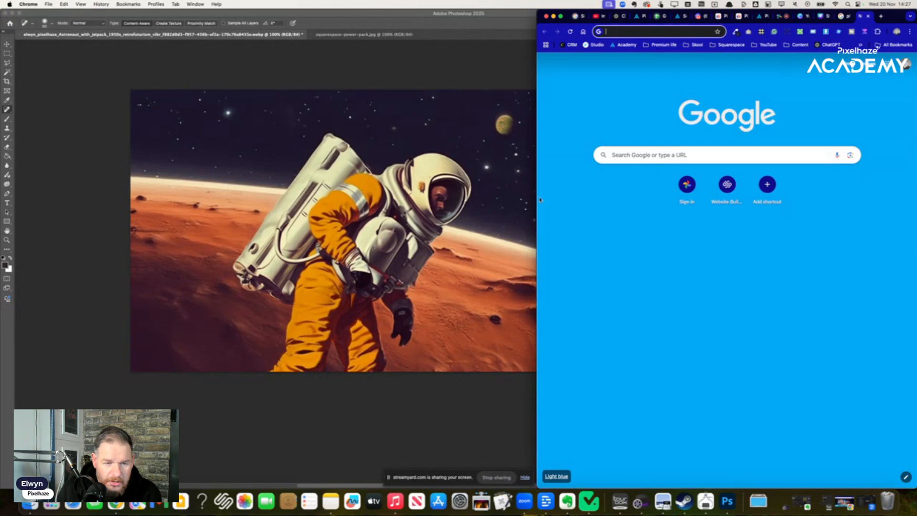
{"action": "left_click_drag", "start_coordinate": [537, 199], "coordinate": [482, 202]}
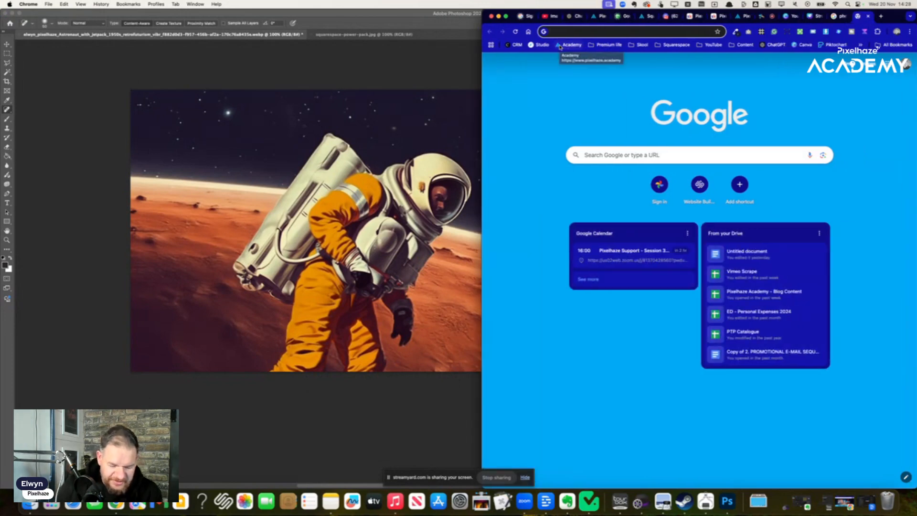
{"action": "type", "text": "rocket"}
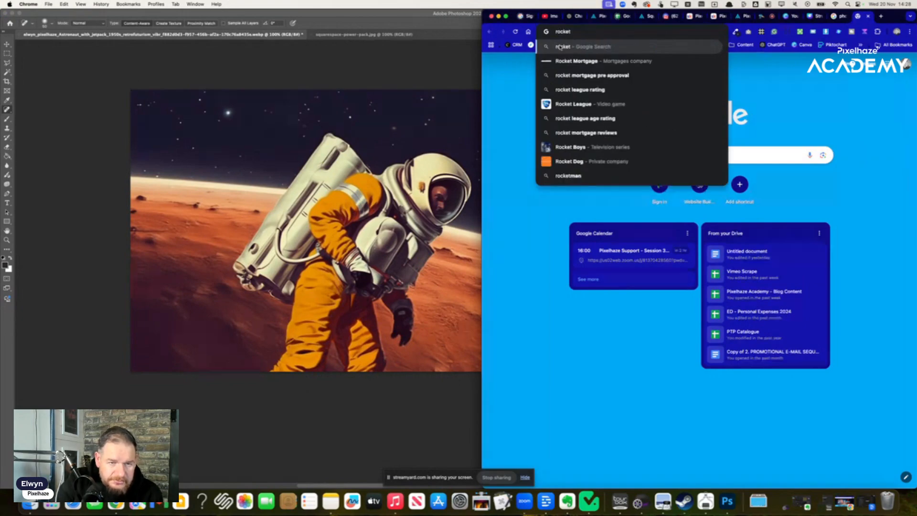
{"action": "key", "text": "BackSpace"}
{"action": "key", "text": "BackSpace"}
{"action": "key", "text": "BackSpace"}
{"action": "key", "text": "BackSpace"}
{"action": "key", "text": "BackSpace"}
{"action": "key", "text": "BackSpace"}
{"action": "key", "text": "BackSpace"}
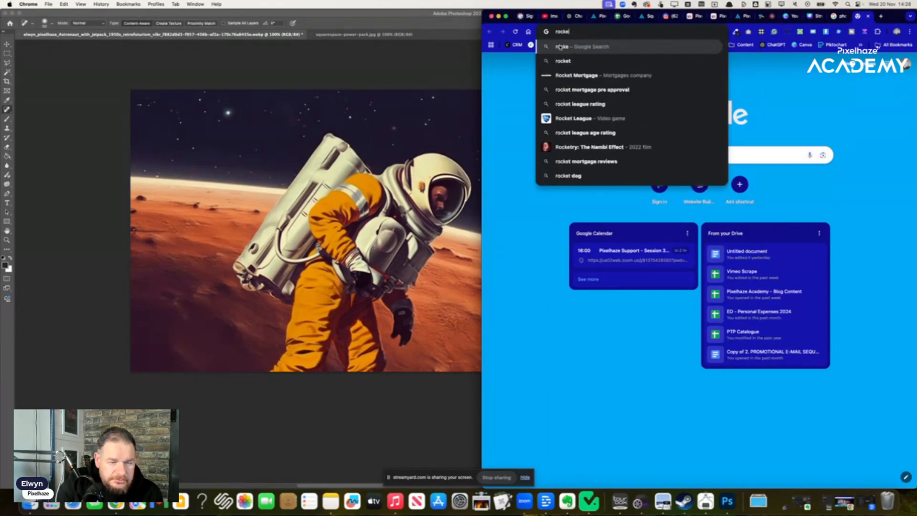
Search Google for "jetpack flame", open the Freepik page for the light blue fire flames and dismiss its AI features popup.
{"action": "type", "text": "jetpack flam"}
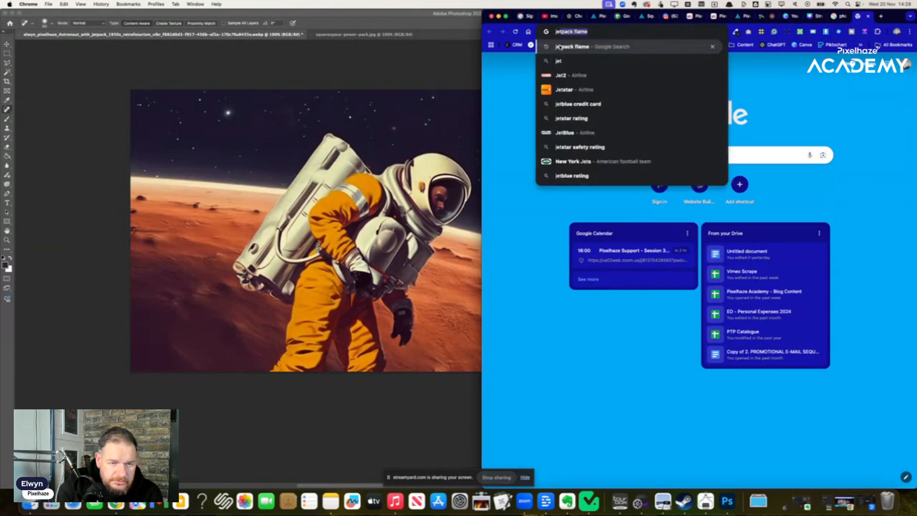
{"action": "key", "text": "Return"}
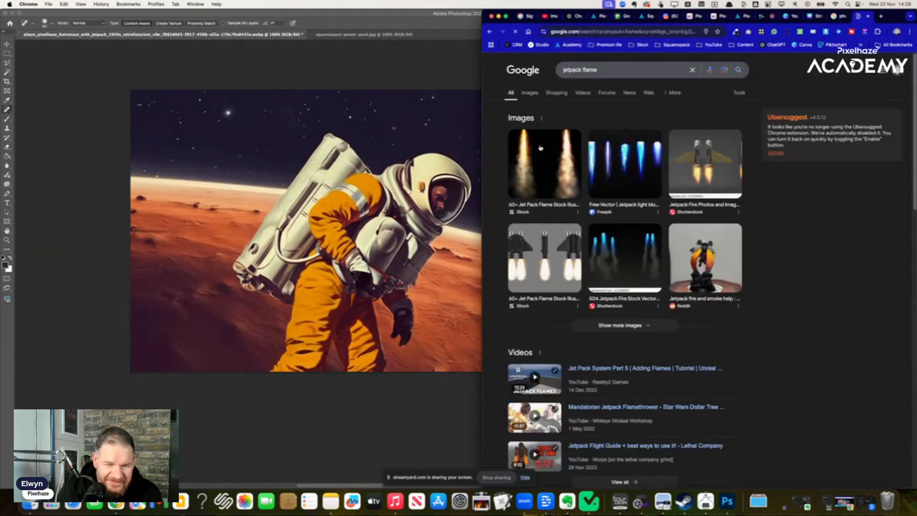
{"action": "left_click", "coordinate": [634, 162]}
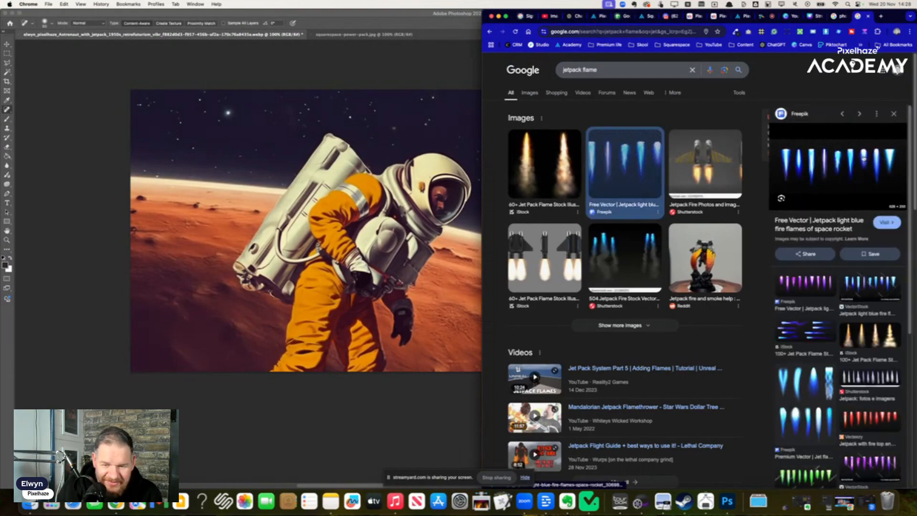
{"action": "left_click", "coordinate": [843, 157]}
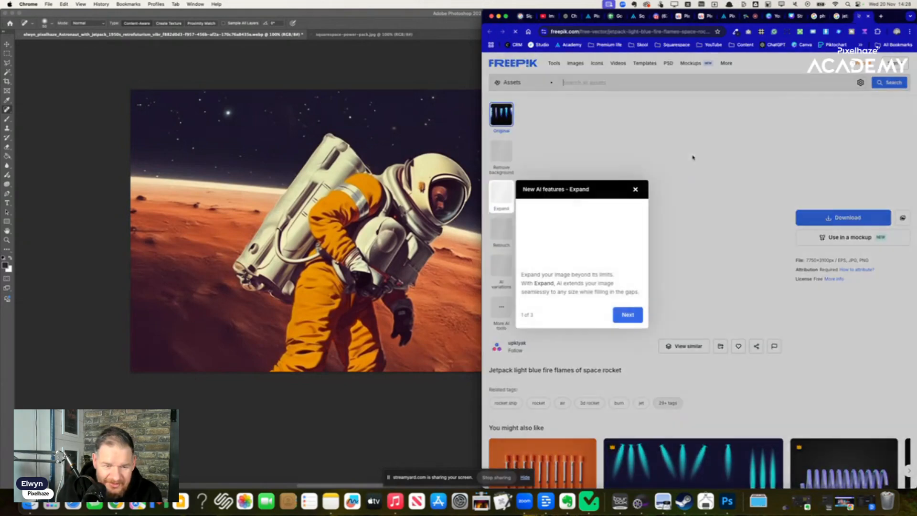
{"action": "left_click", "coordinate": [636, 190]}
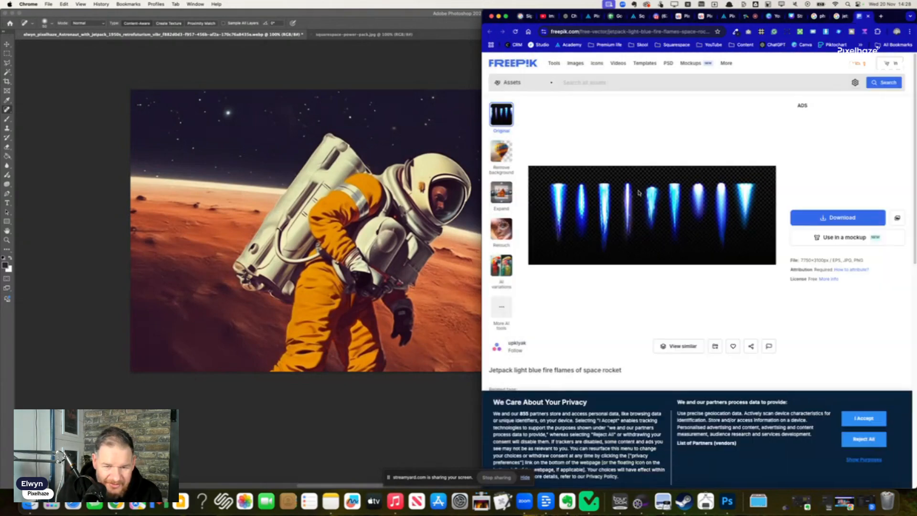
Copy the blue flames image from Freepik and paste it into the astronaut document in Photoshop as a new layer.
{"action": "right_click", "coordinate": [664, 188]}
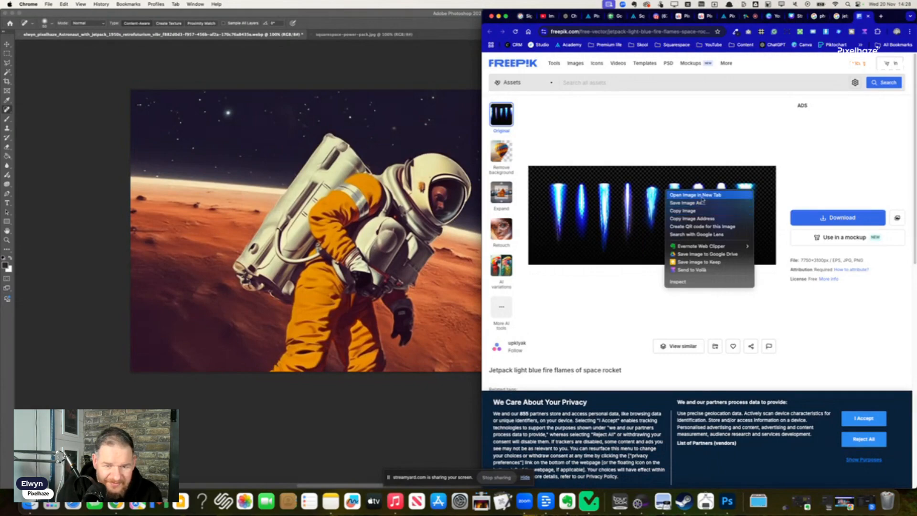
{"action": "left_click", "coordinate": [683, 210]}
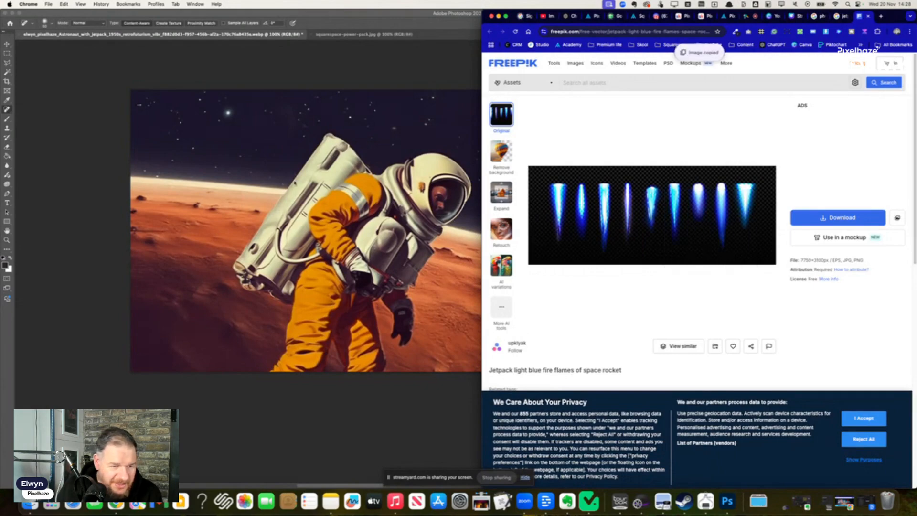
{"action": "left_click", "coordinate": [266, 154]}
{"action": "key", "text": "super+v"}
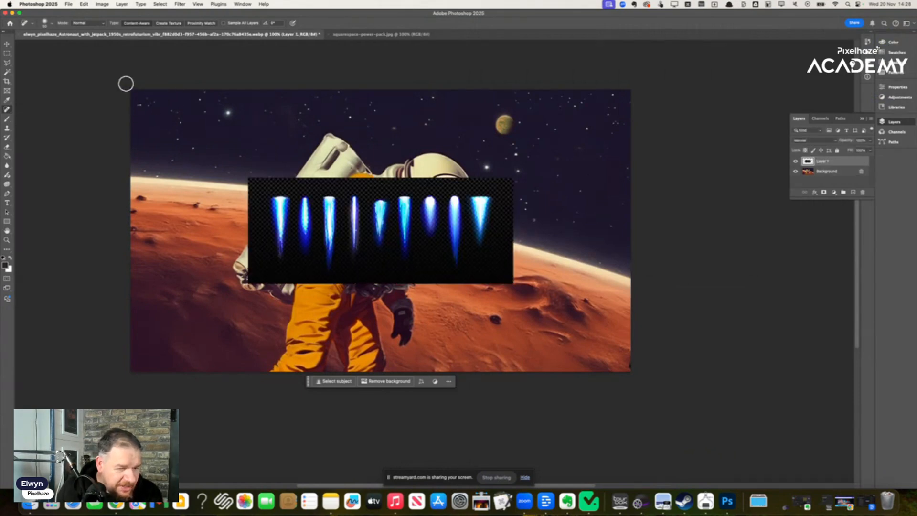
Delete every flame except the leftmost one from the pasted image using rectangular marquee selections.
{"action": "left_click", "coordinate": [8, 52]}
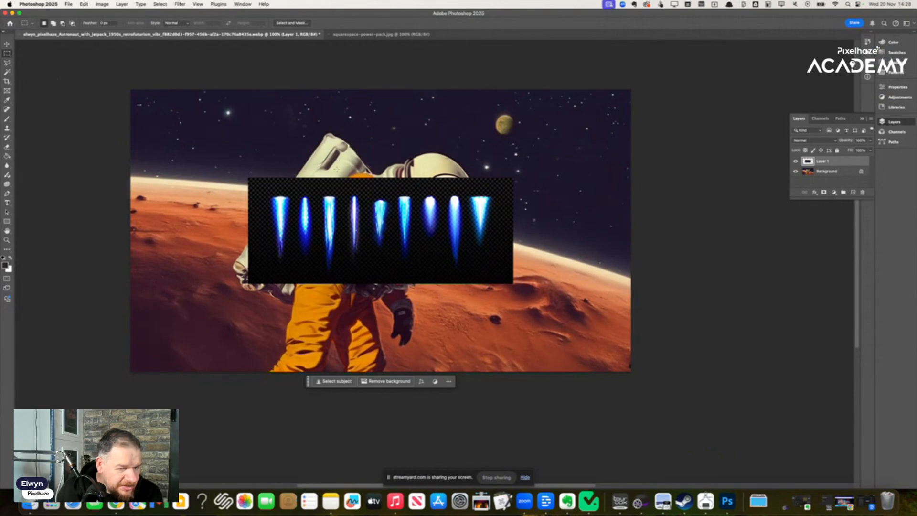
{"action": "left_click_drag", "start_coordinate": [341, 170], "coordinate": [548, 299]}
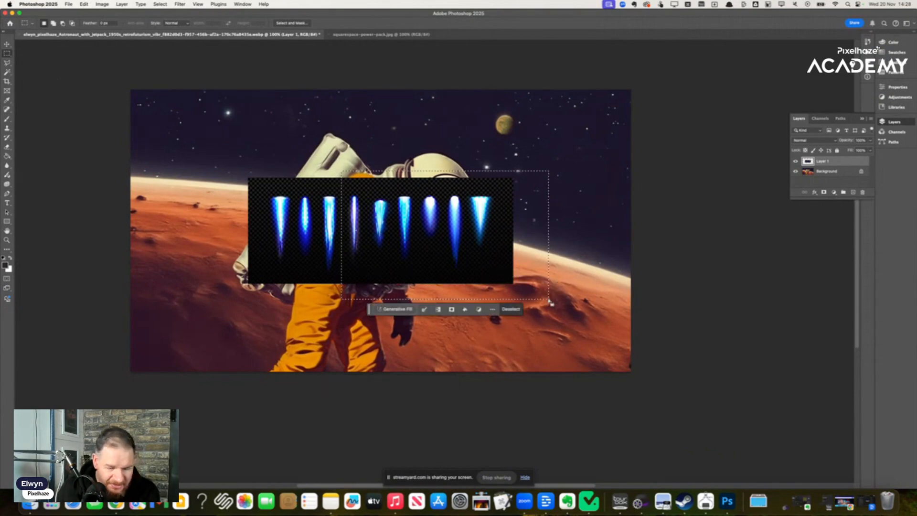
{"action": "key", "text": "Delete"}
{"action": "left_click_drag", "start_coordinate": [234, 166], "coordinate": [273, 289]}
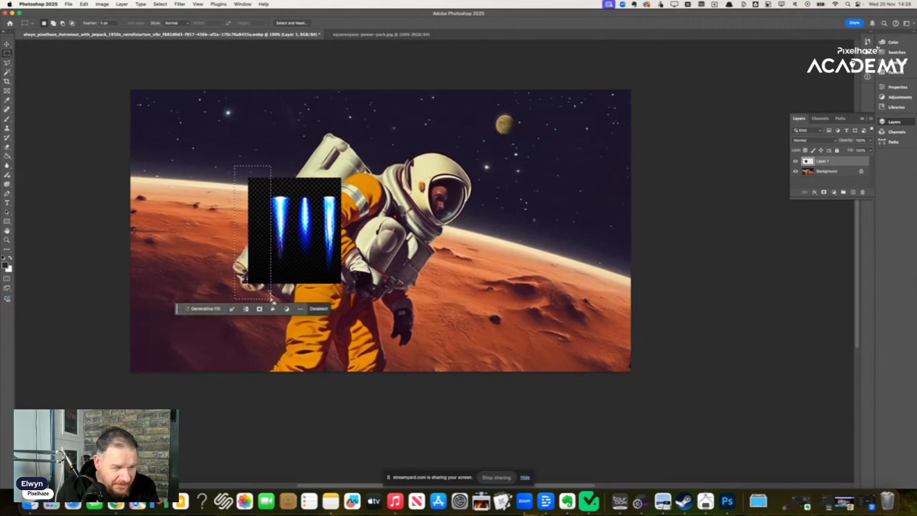
{"action": "key", "text": "Delete"}
{"action": "left_click_drag", "start_coordinate": [293, 175], "coordinate": [420, 299]}
{"action": "key", "text": "Delete"}
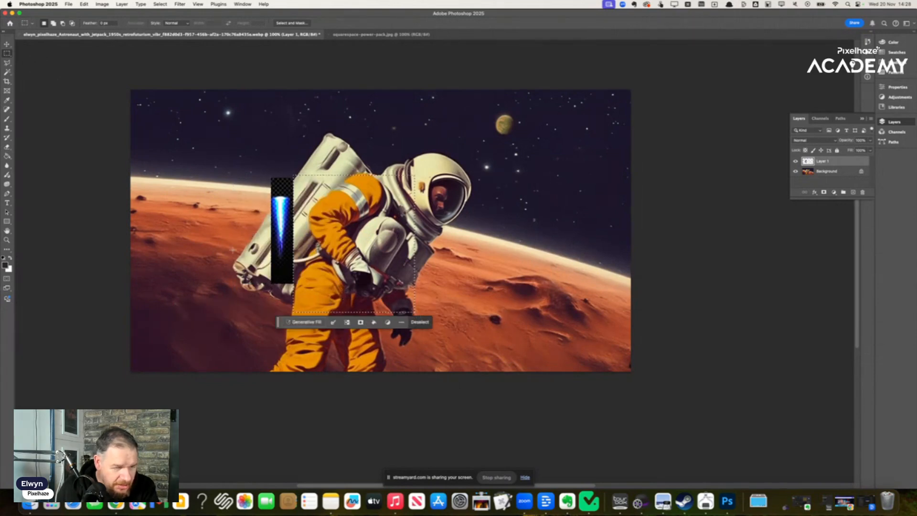
{"action": "key", "text": "ctrl+d"}
Cut away the dark strips above and below the remaining blue flame with rectangular selections.
{"action": "left_click_drag", "start_coordinate": [245, 157], "coordinate": [324, 196]}
{"action": "key", "text": "Delete"}
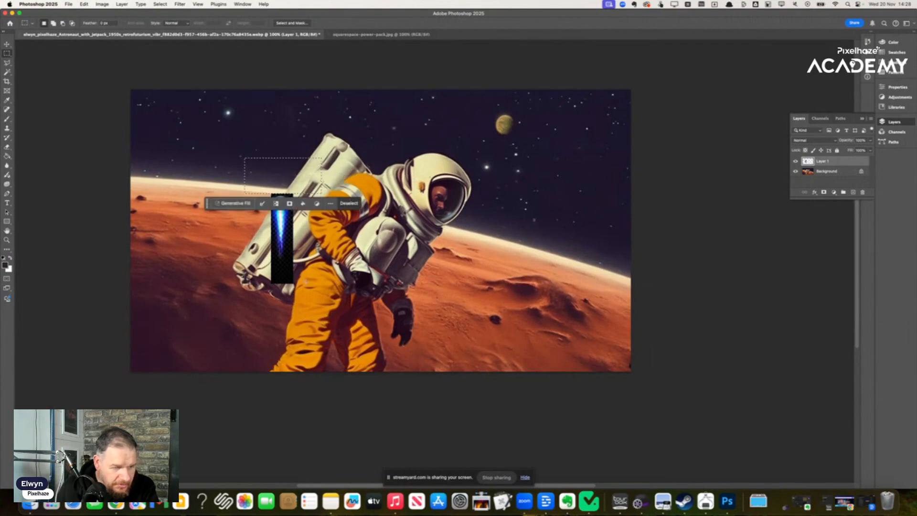
{"action": "key", "text": "ctrl+d"}
{"action": "left_click_drag", "start_coordinate": [317, 293], "coordinate": [238, 262]}
{"action": "key", "text": "Delete"}
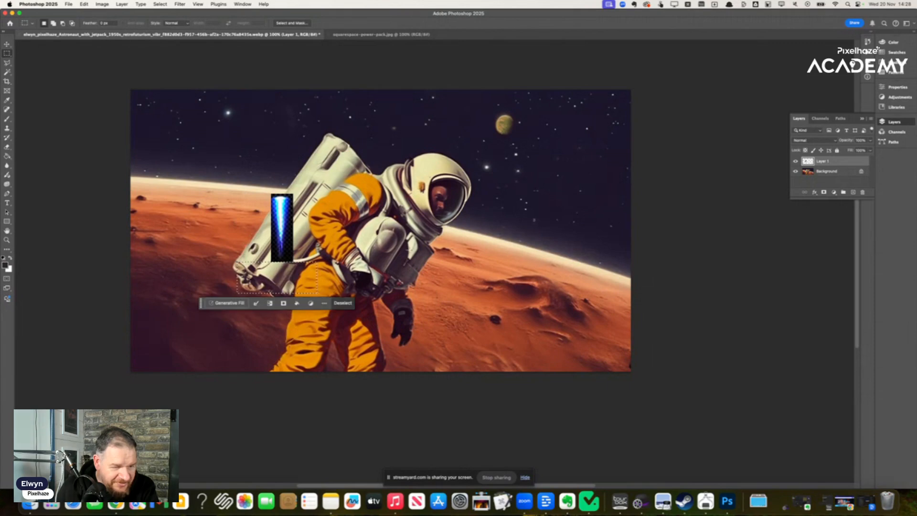
{"action": "key", "text": "ctrl+d"}
Try to select the dark checkered background around the flame with the Magic Wand.
{"action": "left_click", "coordinate": [7, 72]}
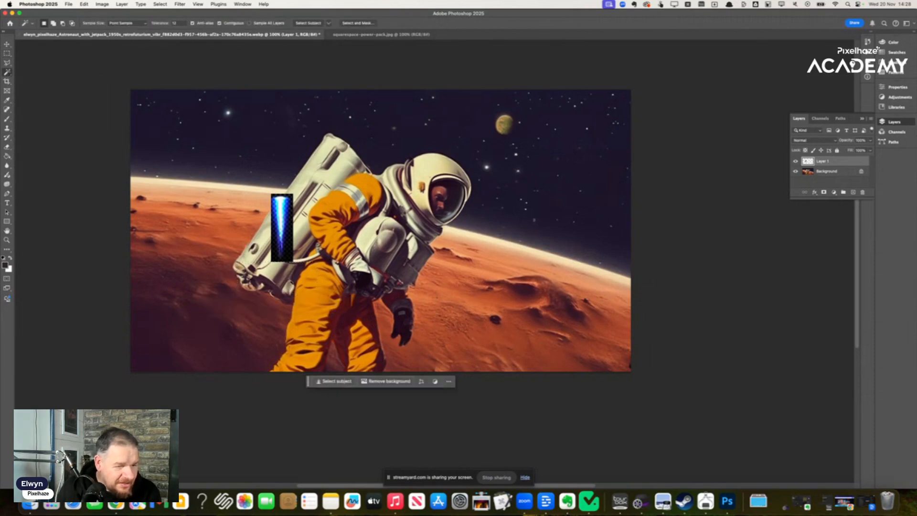
{"action": "left_click", "coordinate": [285, 246]}
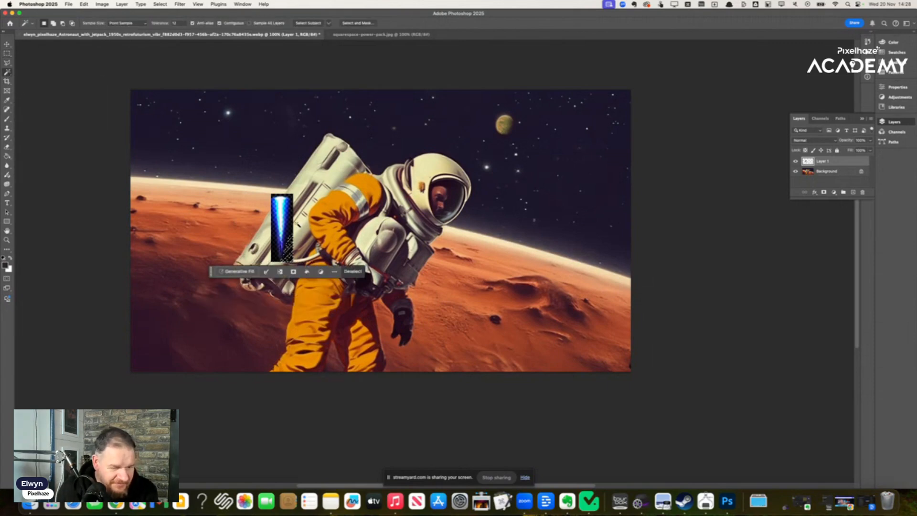
{"action": "left_click", "coordinate": [368, 211]}
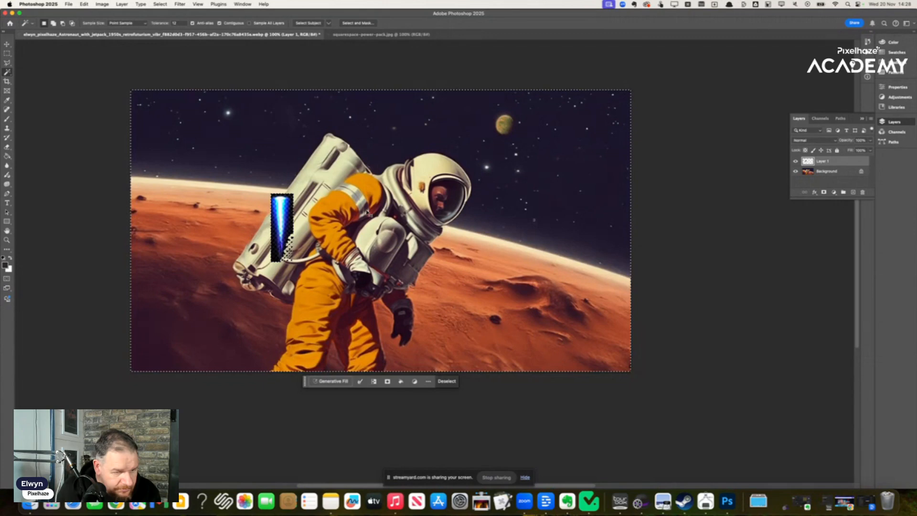
{"action": "key", "text": "super+z"}
{"action": "key", "text": "super+d"}
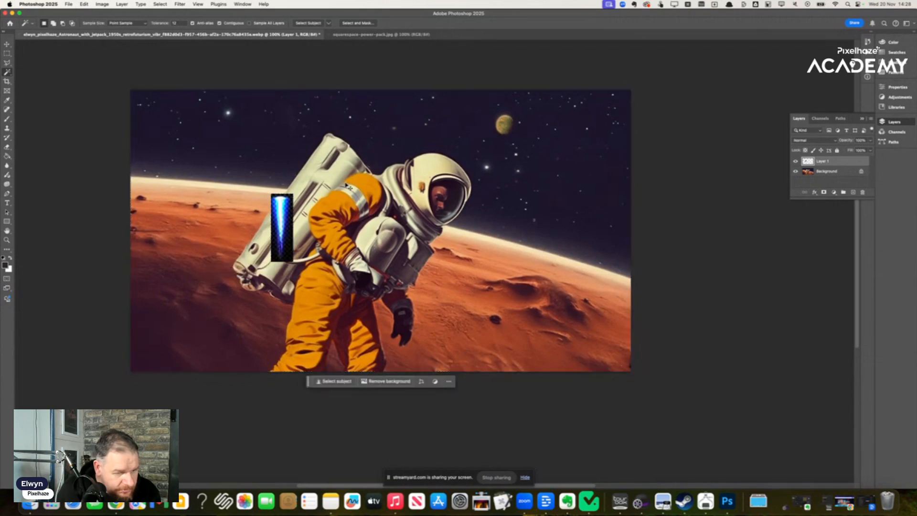
Erase the dark background along the flame's lower right edge using the Eraser at a low flow.
{"action": "left_click", "coordinate": [7, 44]}
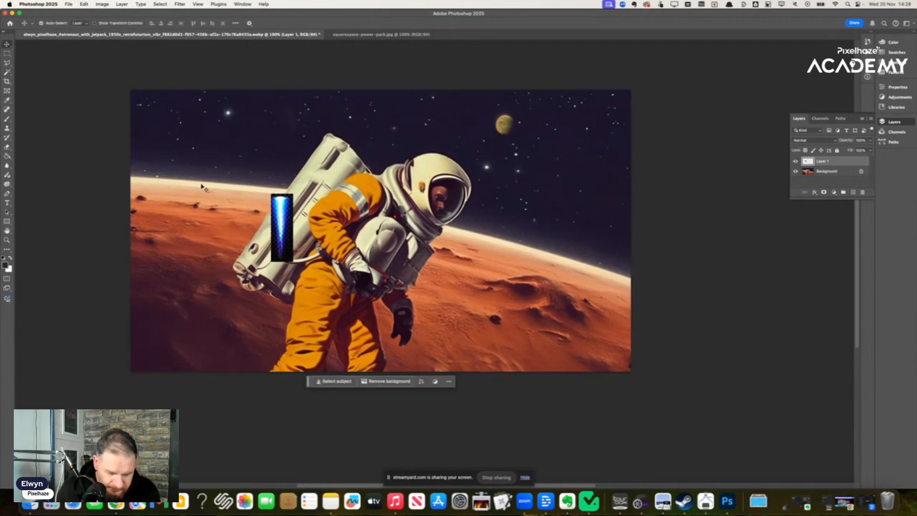
{"action": "key", "text": "super+plus"}
{"action": "key", "text": "super+plus"}
{"action": "left_click_drag", "start_coordinate": [130, 205], "coordinate": [463, 234]}
{"action": "key", "text": "super+plus"}
{"action": "left_click_drag", "start_coordinate": [414, 186], "coordinate": [510, 264]}
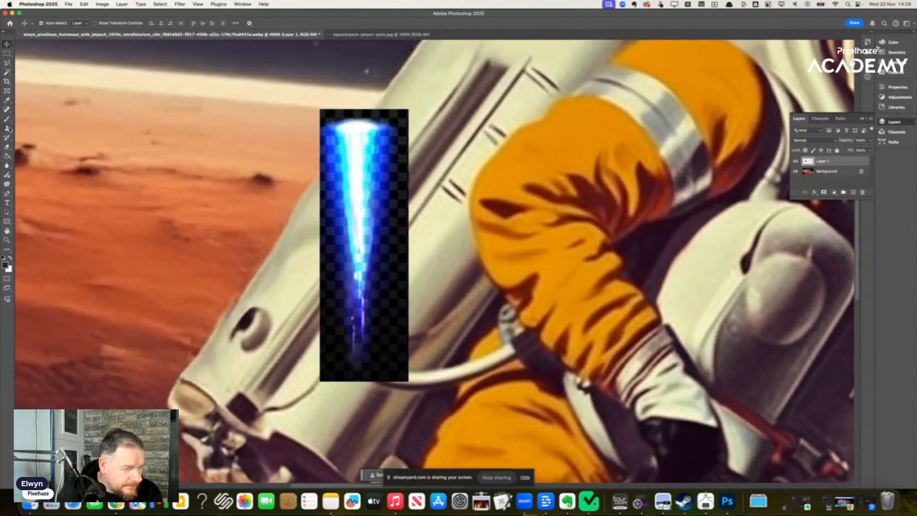
{"action": "left_click", "coordinate": [7, 147]}
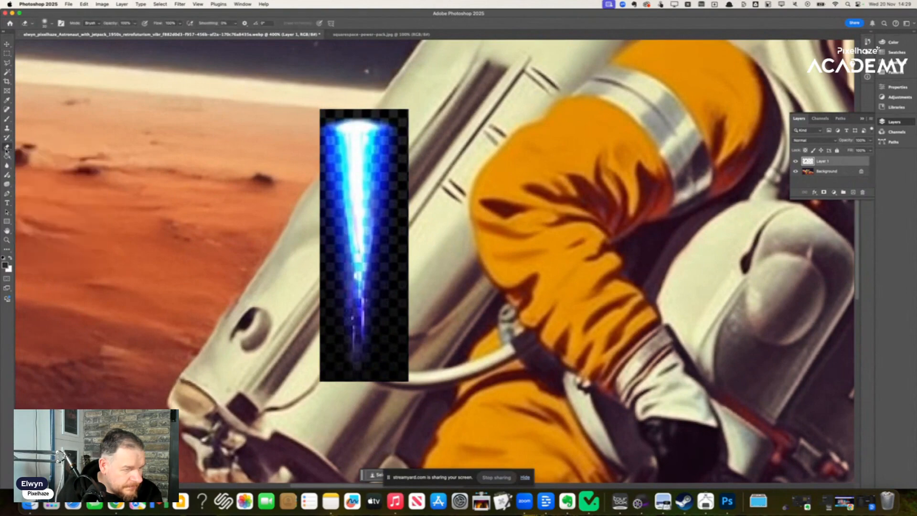
{"action": "left_click", "coordinate": [180, 24]}
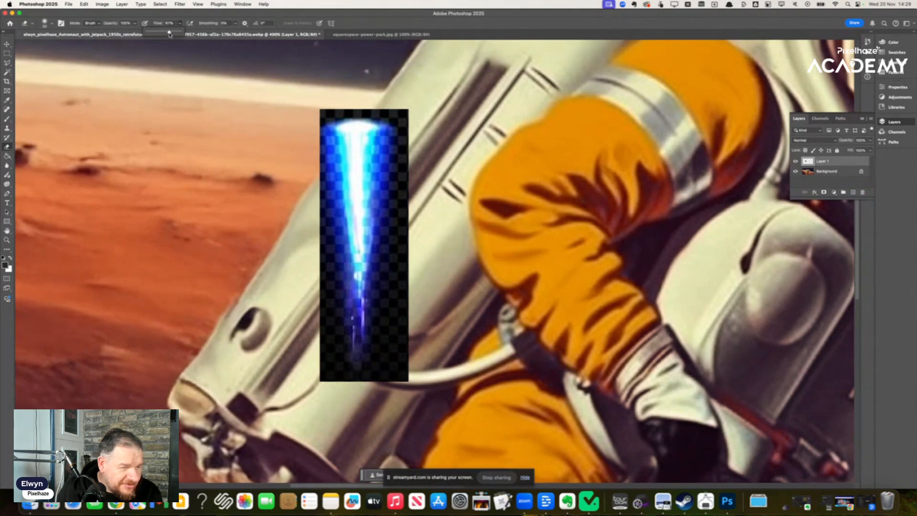
{"action": "left_click_drag", "start_coordinate": [169, 33], "coordinate": [146, 34]}
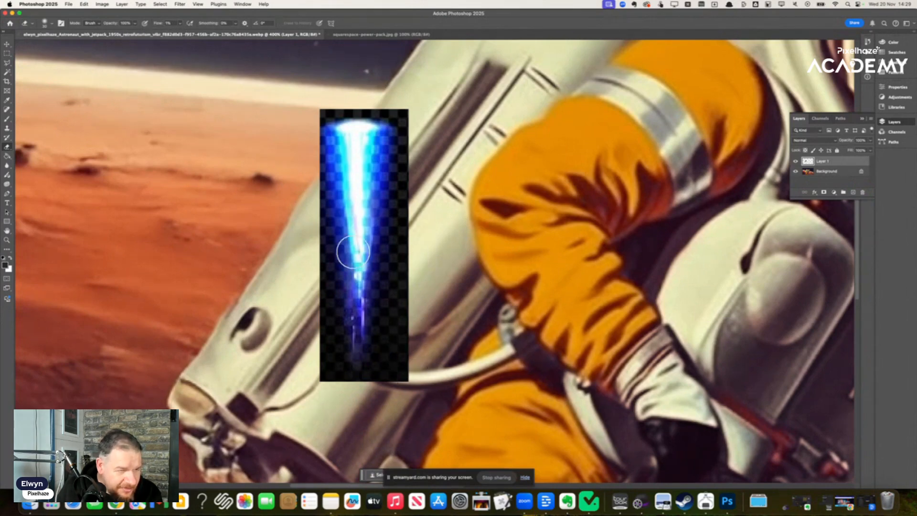
{"action": "left_click", "coordinate": [179, 23]}
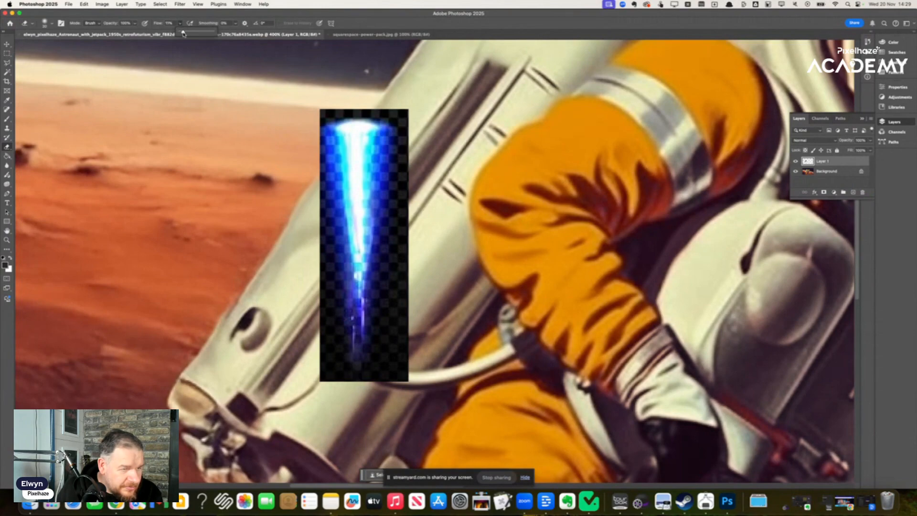
{"action": "left_click_drag", "start_coordinate": [183, 34], "coordinate": [190, 33]}
{"action": "mouse_move", "coordinate": [400, 222]}
{"action": "left_mouse_down"}
{"action": "mouse_move", "coordinate": [388, 367]}
{"action": "mouse_move", "coordinate": [401, 310]}
{"action": "mouse_move", "coordinate": [397, 368]}
{"action": "mouse_move", "coordinate": [407, 358]}
{"action": "left_mouse_up"}
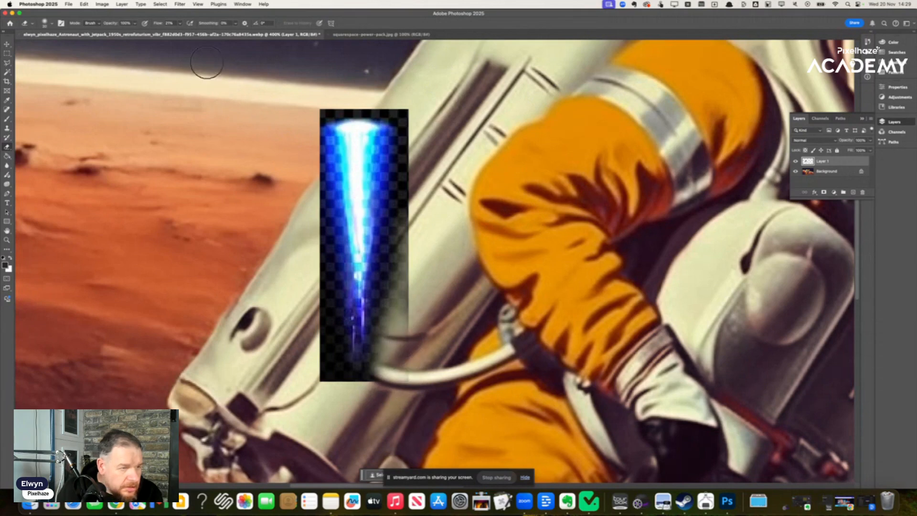
Raise the Eraser flow to about 50% and erase the remaining dark background all around the flame.
{"action": "left_click", "coordinate": [180, 23]}
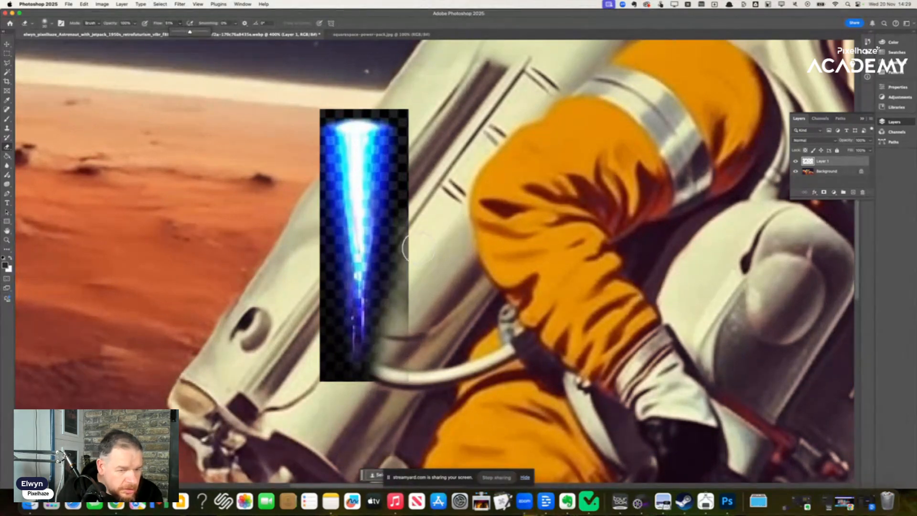
{"action": "mouse_move", "coordinate": [416, 248]}
{"action": "left_mouse_down"}
{"action": "mouse_move", "coordinate": [420, 376]}
{"action": "mouse_move", "coordinate": [413, 270]}
{"action": "mouse_move", "coordinate": [396, 331]}
{"action": "mouse_move", "coordinate": [395, 277]}
{"action": "mouse_move", "coordinate": [383, 315]}
{"action": "mouse_move", "coordinate": [410, 149]}
{"action": "mouse_move", "coordinate": [412, 277]}
{"action": "mouse_move", "coordinate": [417, 218]}
{"action": "mouse_move", "coordinate": [391, 245]}
{"action": "mouse_move", "coordinate": [410, 109]}
{"action": "mouse_move", "coordinate": [392, 105]}
{"action": "mouse_move", "coordinate": [417, 119]}
{"action": "mouse_move", "coordinate": [419, 146]}
{"action": "mouse_move", "coordinate": [402, 109]}
{"action": "mouse_move", "coordinate": [356, 99]}
{"action": "mouse_move", "coordinate": [304, 114]}
{"action": "mouse_move", "coordinate": [346, 103]}
{"action": "mouse_move", "coordinate": [416, 112]}
{"action": "mouse_move", "coordinate": [372, 97]}
{"action": "mouse_move", "coordinate": [311, 99]}
{"action": "mouse_move", "coordinate": [389, 103]}
{"action": "mouse_move", "coordinate": [306, 103]}
{"action": "mouse_move", "coordinate": [339, 287]}
{"action": "mouse_move", "coordinate": [344, 399]}
{"action": "mouse_move", "coordinate": [313, 387]}
{"action": "mouse_move", "coordinate": [325, 377]}
{"action": "mouse_move", "coordinate": [308, 253]}
{"action": "mouse_move", "coordinate": [315, 326]}
{"action": "mouse_move", "coordinate": [314, 215]}
{"action": "mouse_move", "coordinate": [302, 392]}
{"action": "mouse_move", "coordinate": [348, 410]}
{"action": "mouse_move", "coordinate": [339, 393]}
{"action": "mouse_move", "coordinate": [381, 387]}
{"action": "mouse_move", "coordinate": [392, 330]}
{"action": "mouse_move", "coordinate": [387, 326]}
{"action": "mouse_move", "coordinate": [366, 389]}
{"action": "mouse_move", "coordinate": [362, 377]}
{"action": "mouse_move", "coordinate": [345, 376]}
{"action": "mouse_move", "coordinate": [379, 356]}
{"action": "mouse_move", "coordinate": [318, 336]}
{"action": "left_mouse_up"}
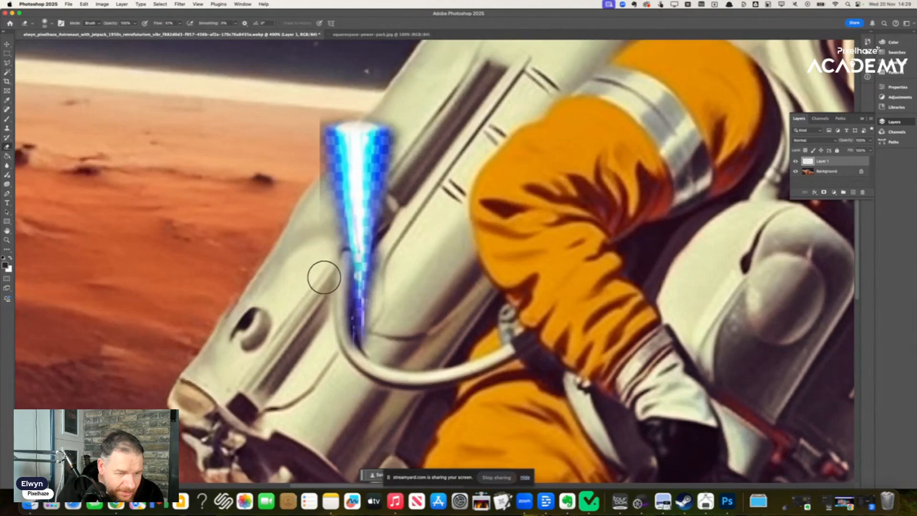
{"action": "mouse_move", "coordinate": [304, 131]}
{"action": "left_mouse_down"}
{"action": "mouse_move", "coordinate": [320, 200]}
{"action": "mouse_move", "coordinate": [311, 116]}
{"action": "left_mouse_up"}
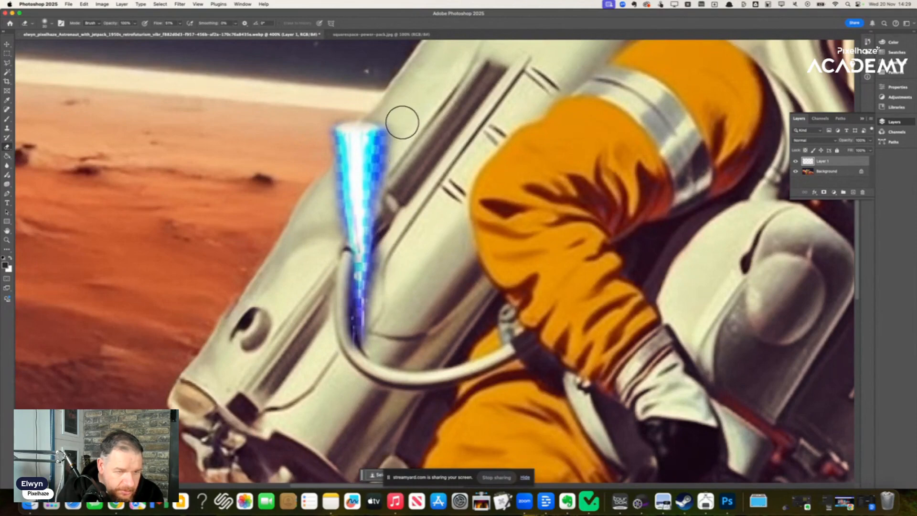
Scale the flame layer up to about 231% and place it just below the jetpack's lower left end.
{"action": "left_click", "coordinate": [7, 44]}
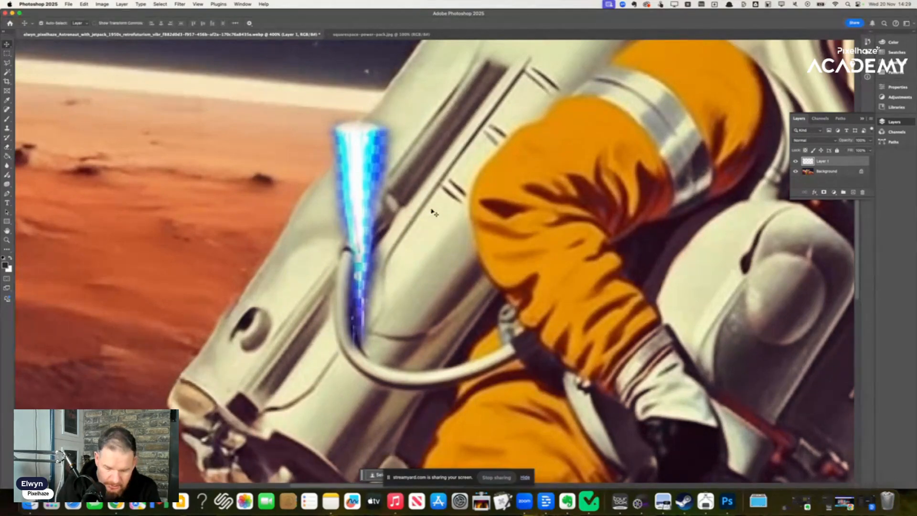
{"action": "key", "text": "super+minus"}
{"action": "key", "text": "super+minus"}
{"action": "key", "text": "super+minus"}
{"action": "key", "text": "super+minus"}
{"action": "key", "text": "super+plus"}
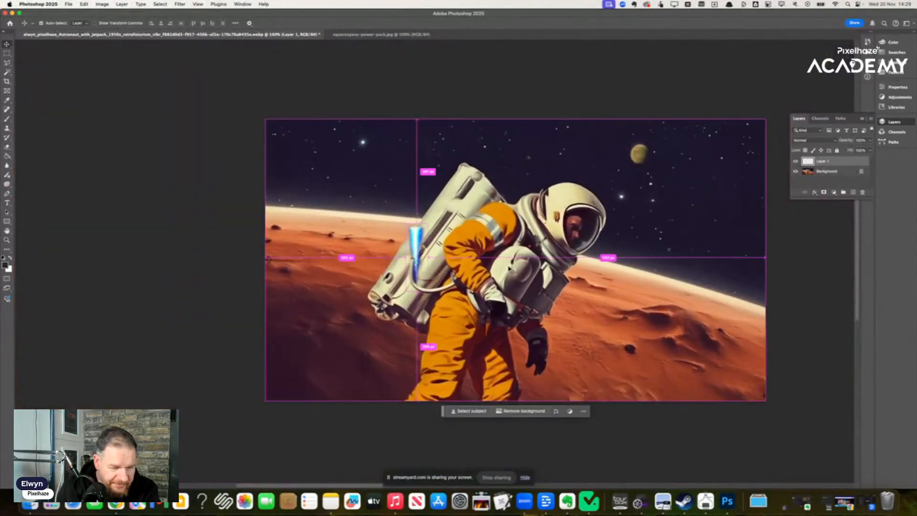
{"action": "key", "text": "super+t"}
{"action": "left_click_drag", "start_coordinate": [407, 290], "coordinate": [300, 356]}
{"action": "left_click_drag", "start_coordinate": [395, 273], "coordinate": [354, 332]}
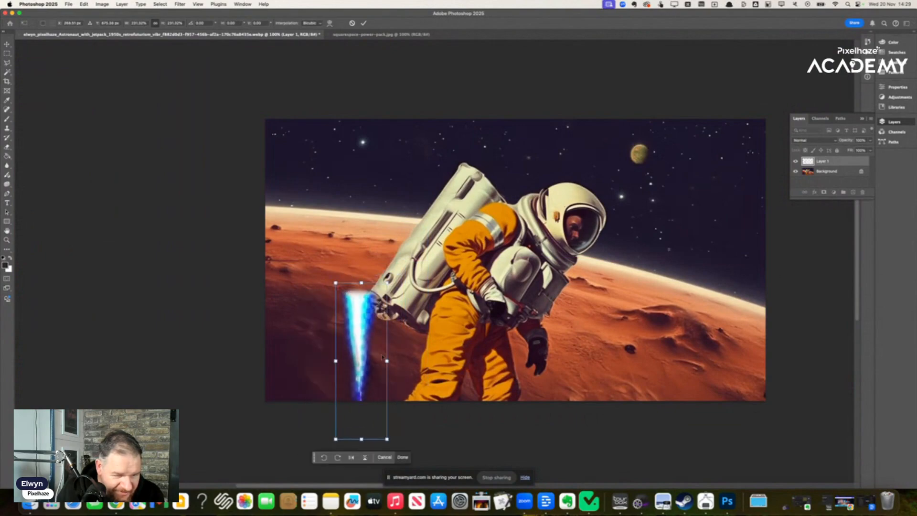
Rotate the flame about 39 degrees to follow the jetpack's angle and fit its wide end against the nozzles.
{"action": "left_click_drag", "start_coordinate": [397, 443], "coordinate": [341, 439]}
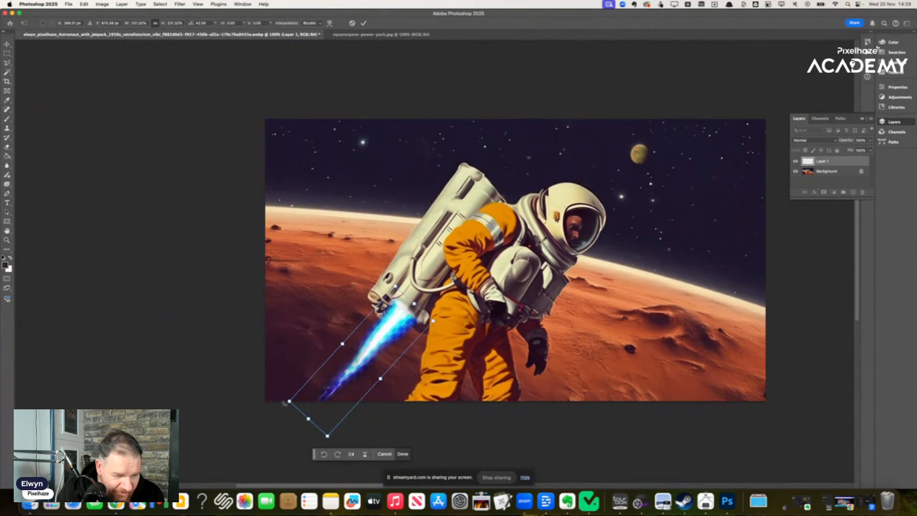
{"action": "left_click_drag", "start_coordinate": [284, 403], "coordinate": [288, 407]}
{"action": "mouse_move", "coordinate": [400, 324]}
{"action": "left_mouse_down"}
{"action": "mouse_move", "coordinate": [369, 343]}
{"action": "mouse_move", "coordinate": [396, 332]}
{"action": "left_mouse_up"}
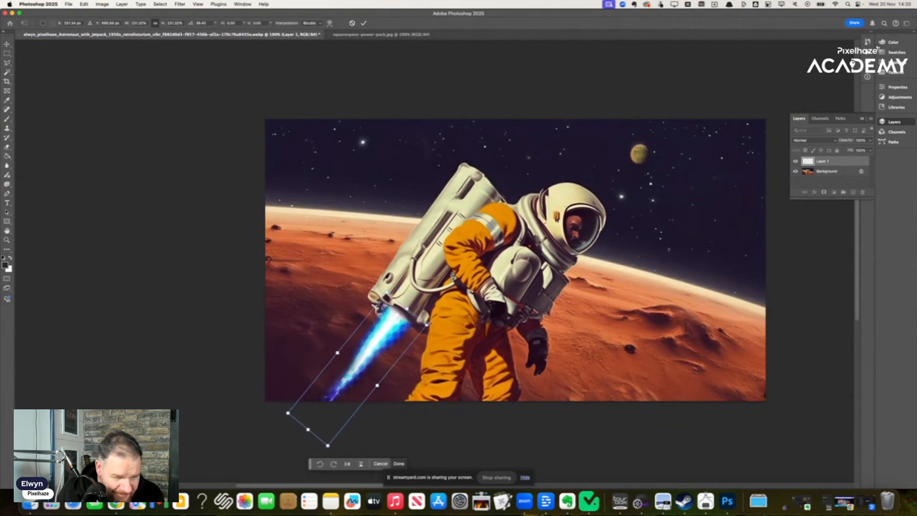
{"action": "key", "text": "Return"}
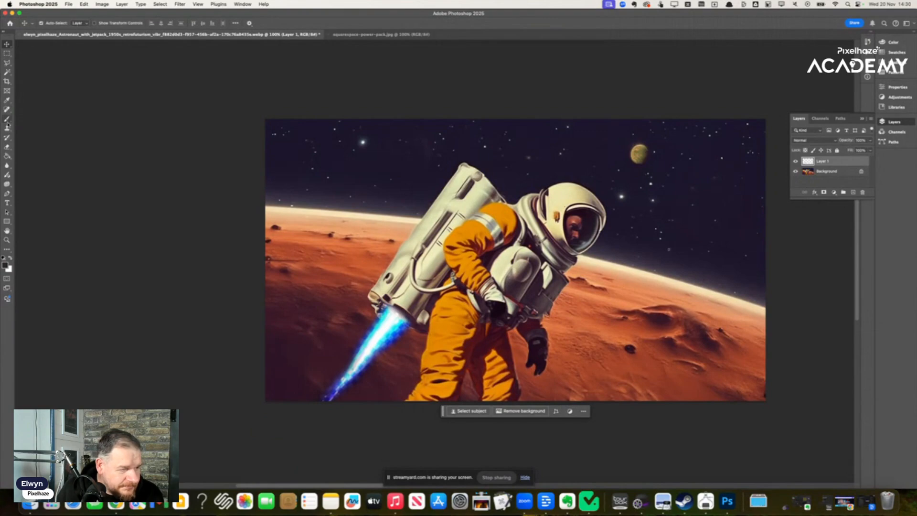
Duplicate the flame slightly down and to the right for a second jet, and shift the original up and left towards the outer nozzle.
{"action": "left_click", "coordinate": [7, 147]}
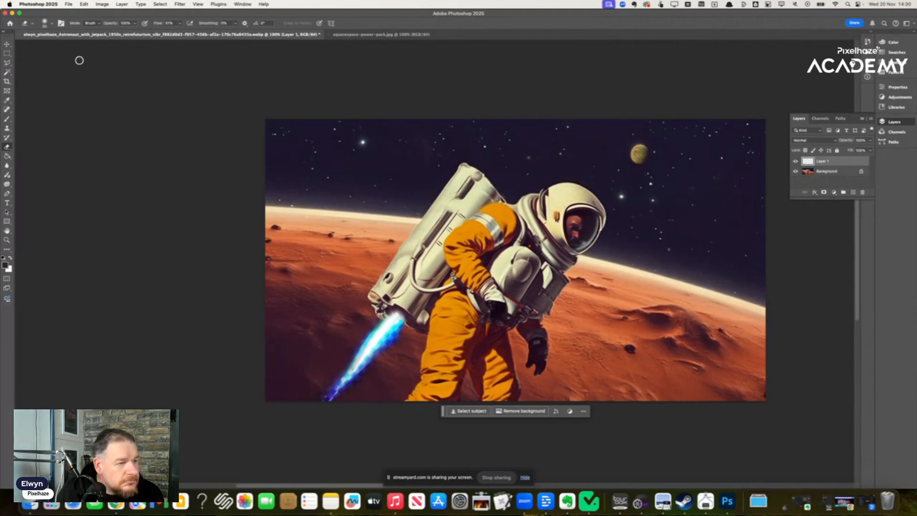
{"action": "left_click", "coordinate": [11, 46]}
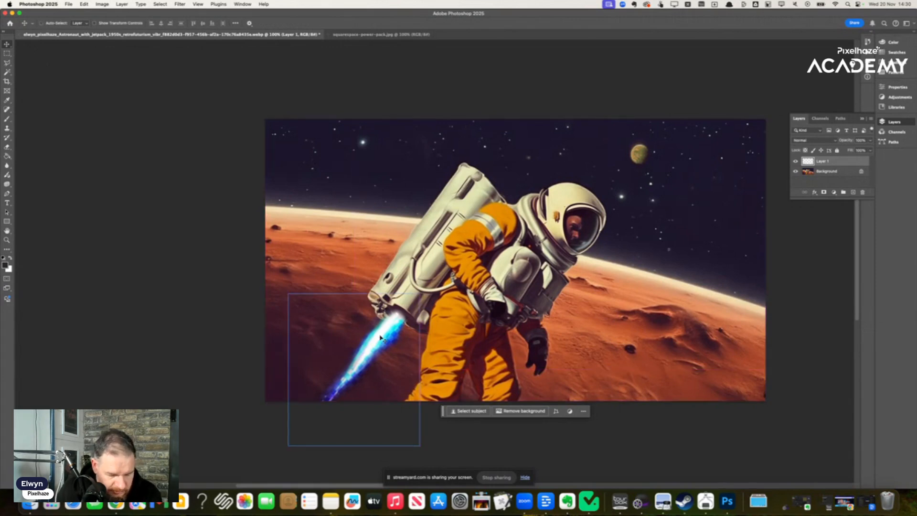
{"action": "mouse_move", "coordinate": [380, 337]}
{"action": "left_mouse_down"}
{"action": "mouse_move", "coordinate": [404, 364]}
{"action": "mouse_move", "coordinate": [406, 345]}
{"action": "mouse_move", "coordinate": [385, 336]}
{"action": "left_mouse_up"}
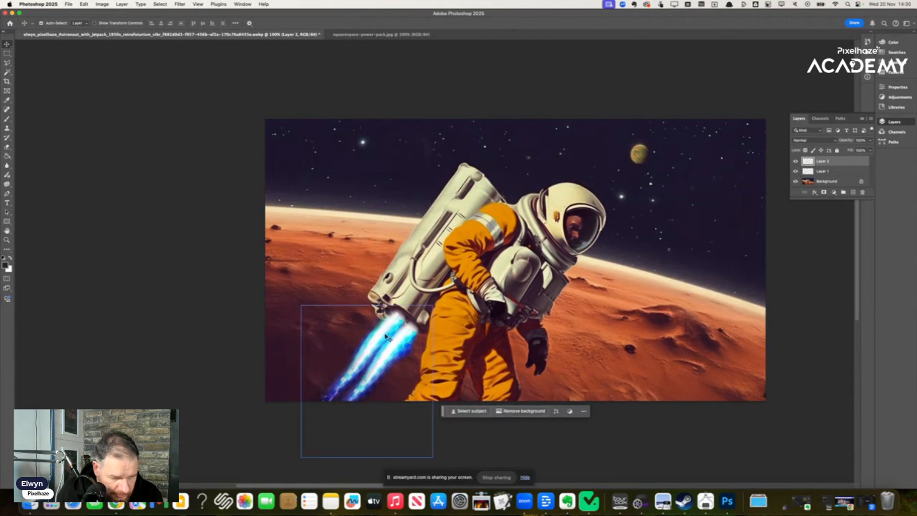
{"action": "left_click", "coordinate": [817, 173]}
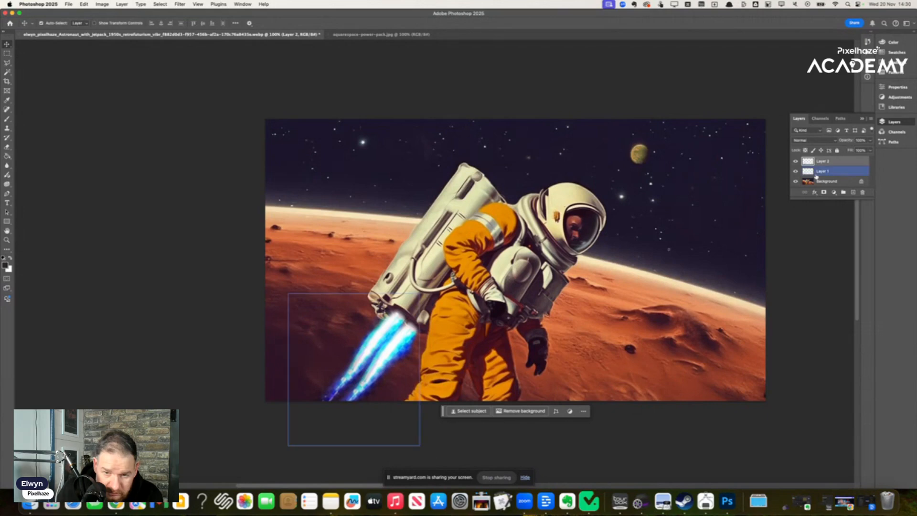
{"action": "left_click", "coordinate": [822, 173]}
{"action": "left_click_drag", "start_coordinate": [382, 337], "coordinate": [376, 326]}
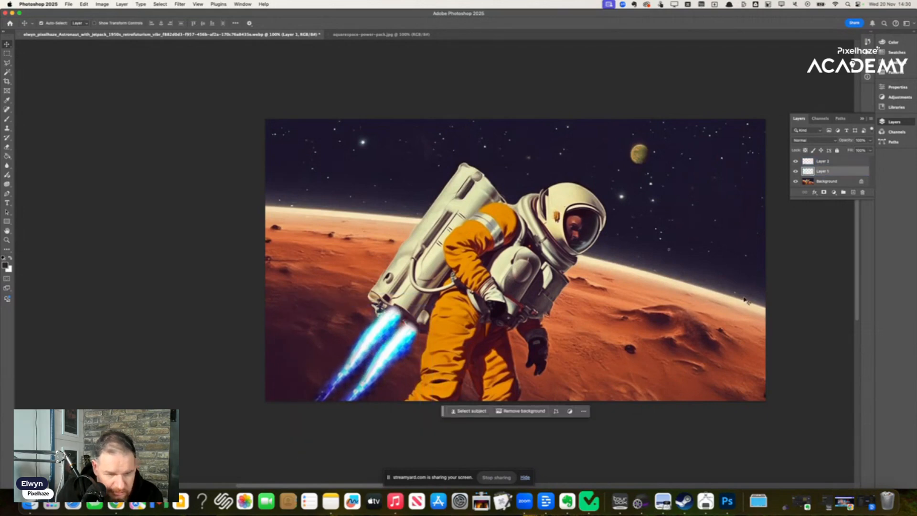
Scale the duplicated flame down to about 83%, keeping its wide end at the inner nozzle.
{"action": "left_click", "coordinate": [415, 362]}
{"action": "key", "text": "super+t"}
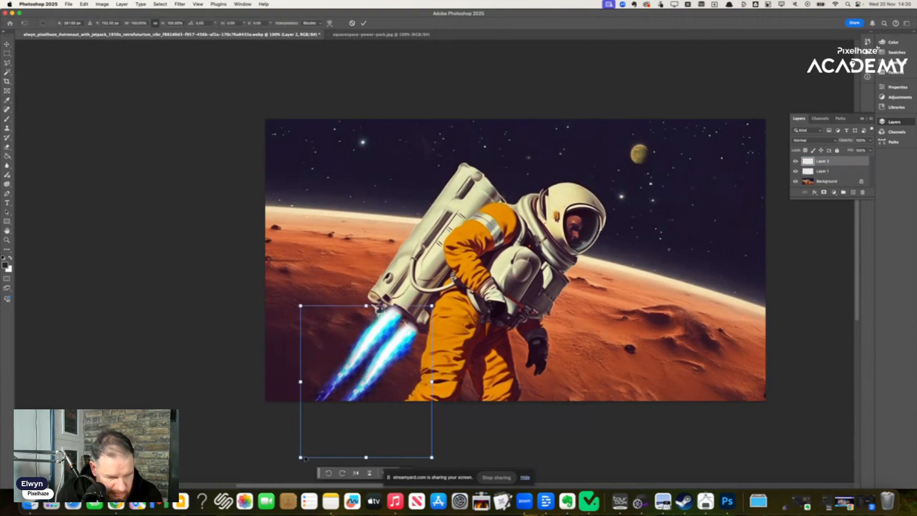
{"action": "left_click_drag", "start_coordinate": [302, 456], "coordinate": [340, 443]}
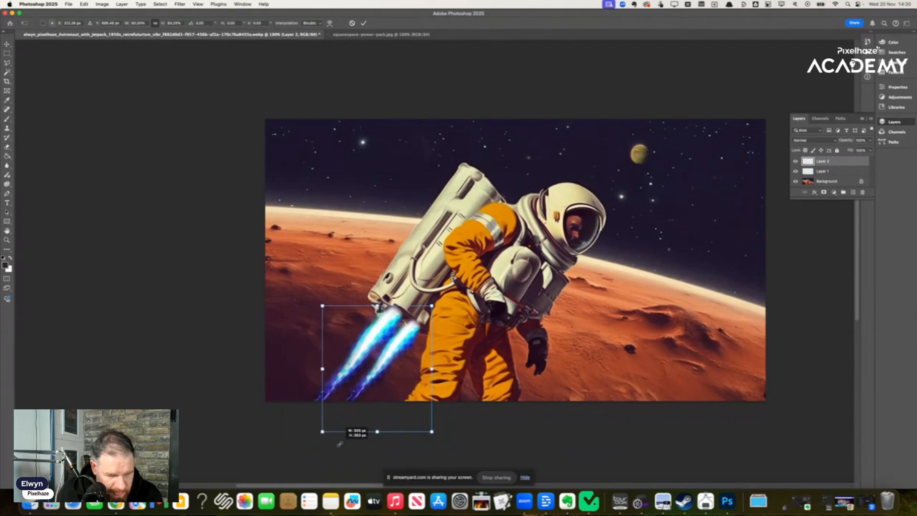
{"action": "key", "text": "Return"}
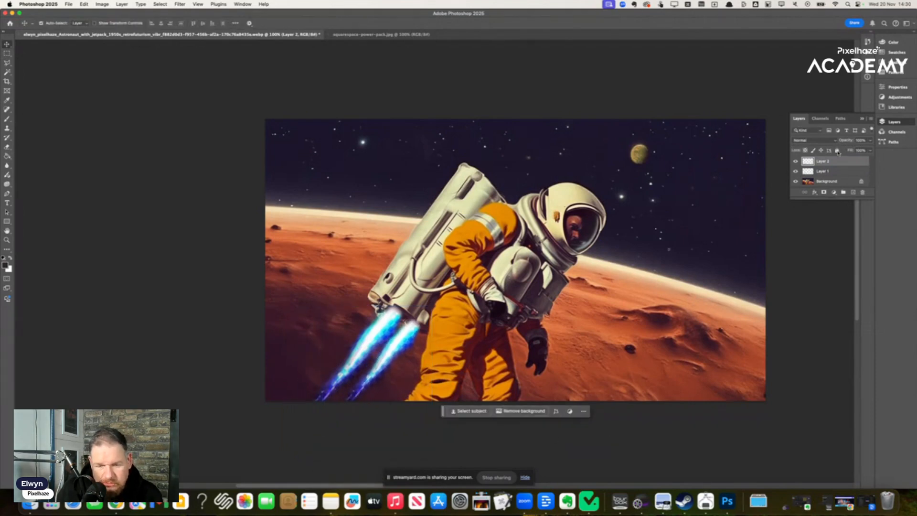
Merge the two blue flame layers into a single layer.
{"action": "left_click", "coordinate": [832, 172], "text": "shift"}
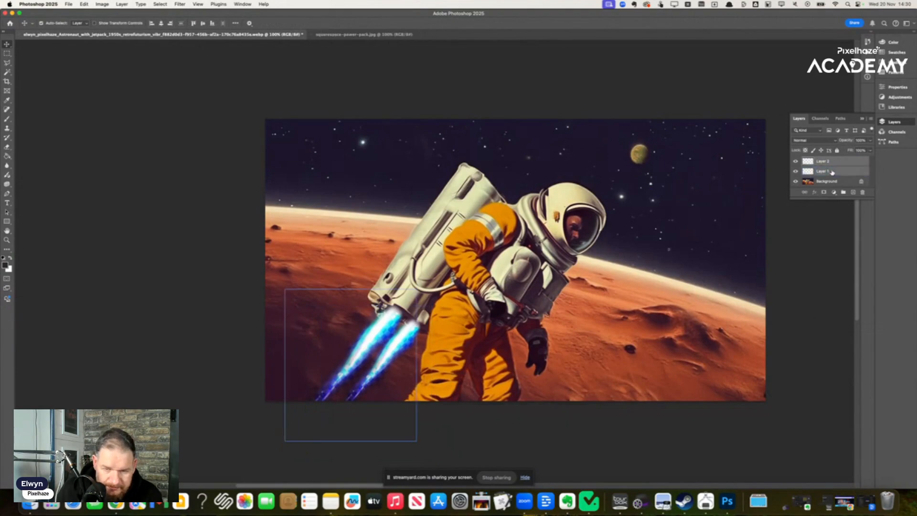
{"action": "right_click", "coordinate": [832, 172]}
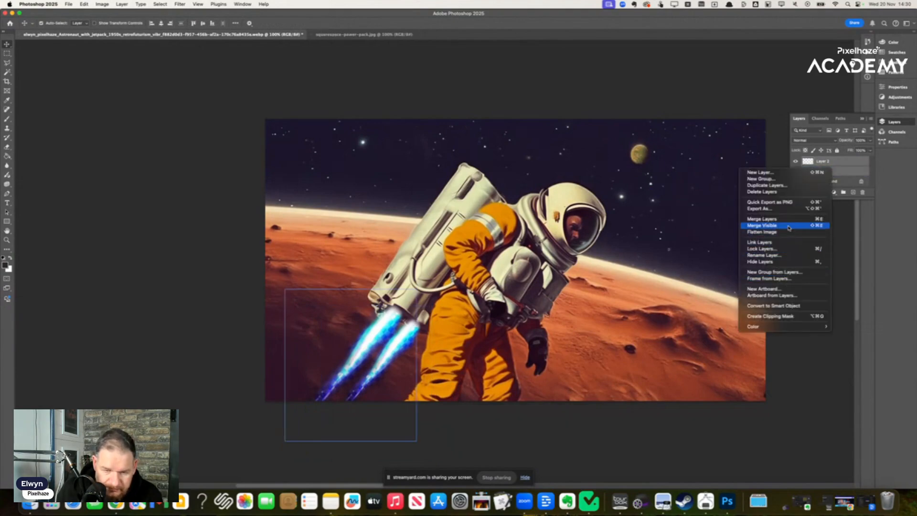
{"action": "left_click", "coordinate": [761, 218]}
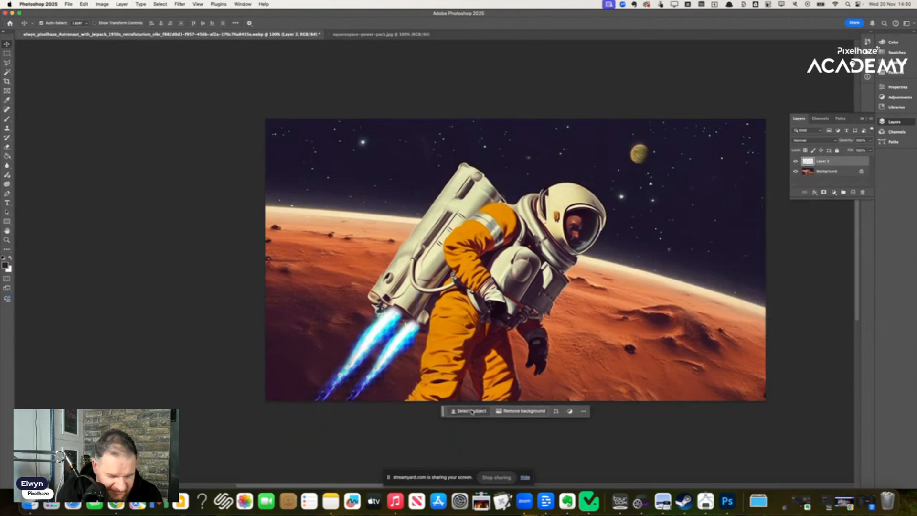
Rotate the merged flames about 2.6 degrees counter-clockwise and realign their wide ends with the jetpack nozzles.
{"action": "key", "text": "super+t"}
{"action": "left_click_drag", "start_coordinate": [447, 437], "coordinate": [451, 432]}
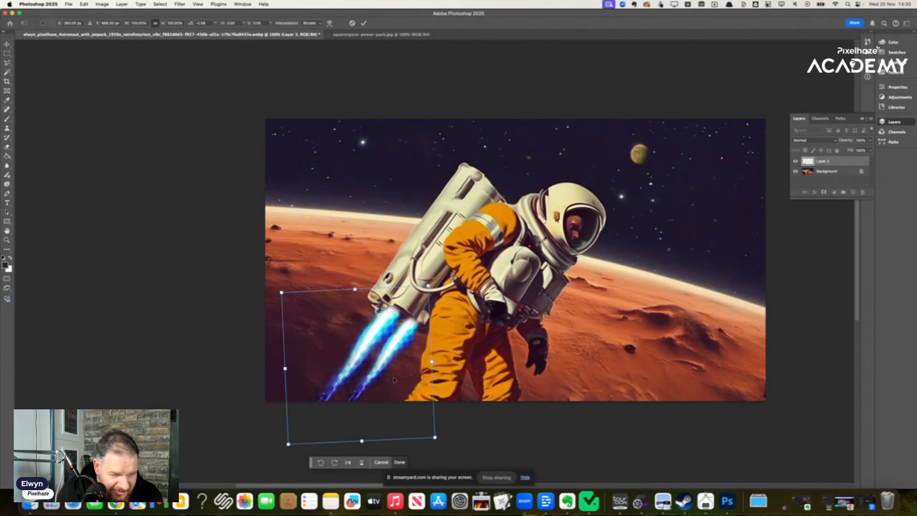
{"action": "left_click_drag", "start_coordinate": [394, 346], "coordinate": [393, 354]}
{"action": "key", "text": "Return"}
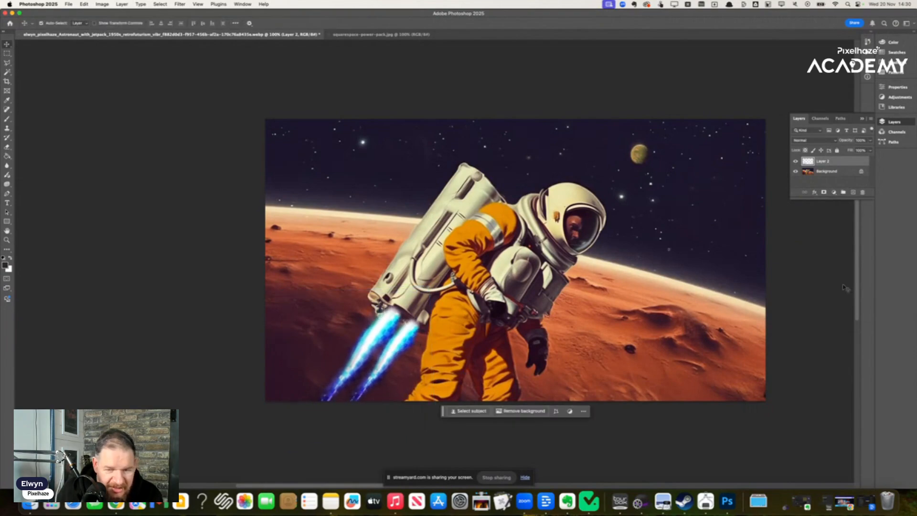
Flatten the flame layer and the background into one layer.
{"action": "left_click", "coordinate": [834, 171], "text": "shift"}
{"action": "right_click", "coordinate": [835, 171]}
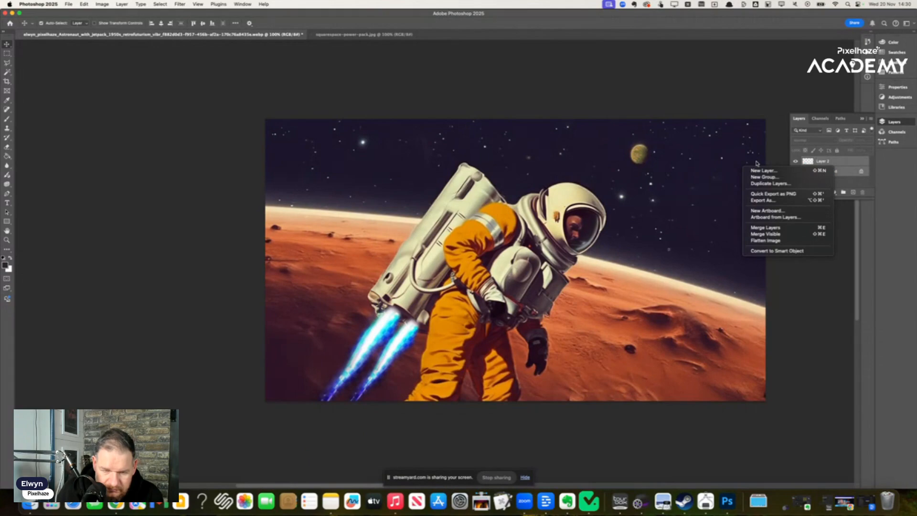
{"action": "left_click", "coordinate": [772, 243]}
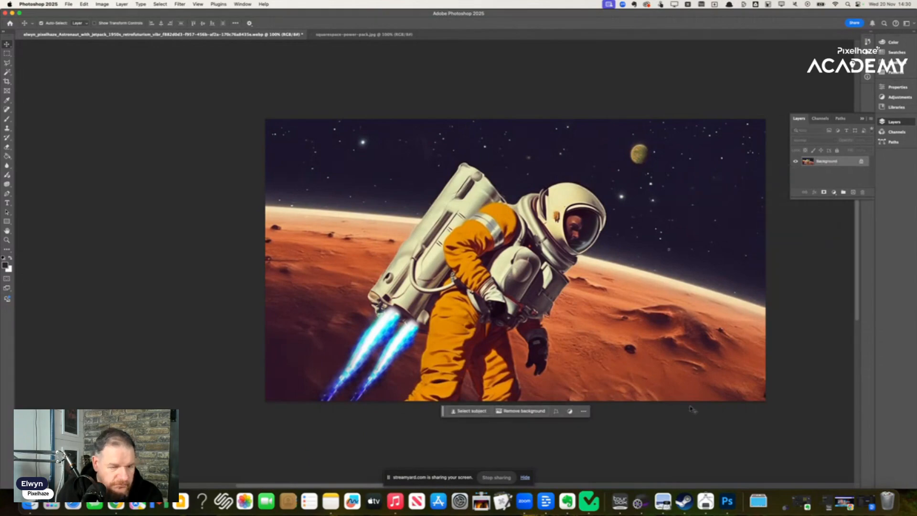
Outline a polygonal selection around both blue flames, the jetpack's lower end and the ground beside them.
{"action": "key", "text": "m"}
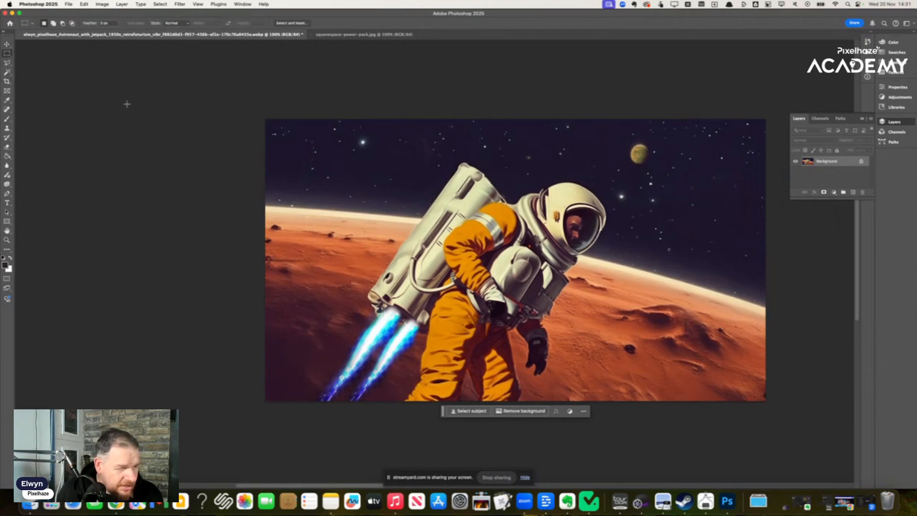
{"action": "key", "text": "l"}
{"action": "left_click", "coordinate": [325, 268]}
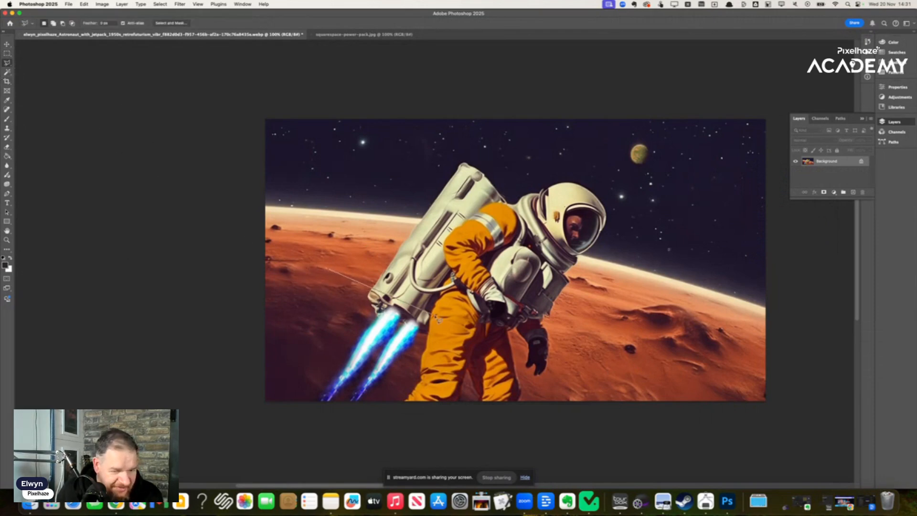
{"action": "left_click", "coordinate": [428, 326]}
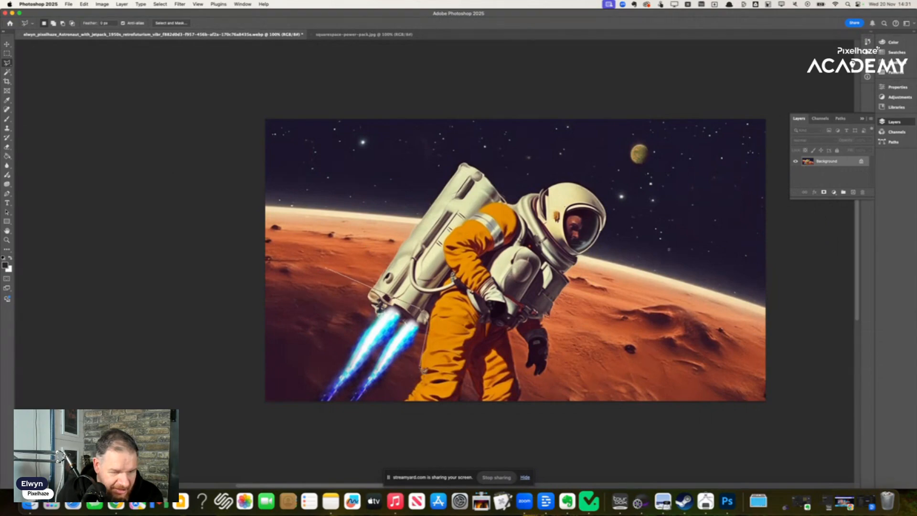
{"action": "left_click", "coordinate": [387, 410]}
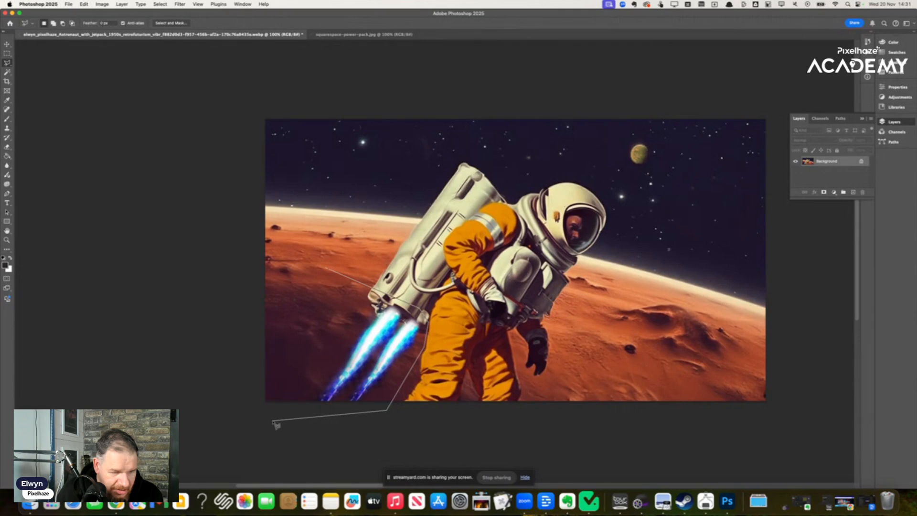
{"action": "left_click", "coordinate": [273, 420]}
{"action": "left_click", "coordinate": [294, 341]}
{"action": "left_click", "coordinate": [359, 284]}
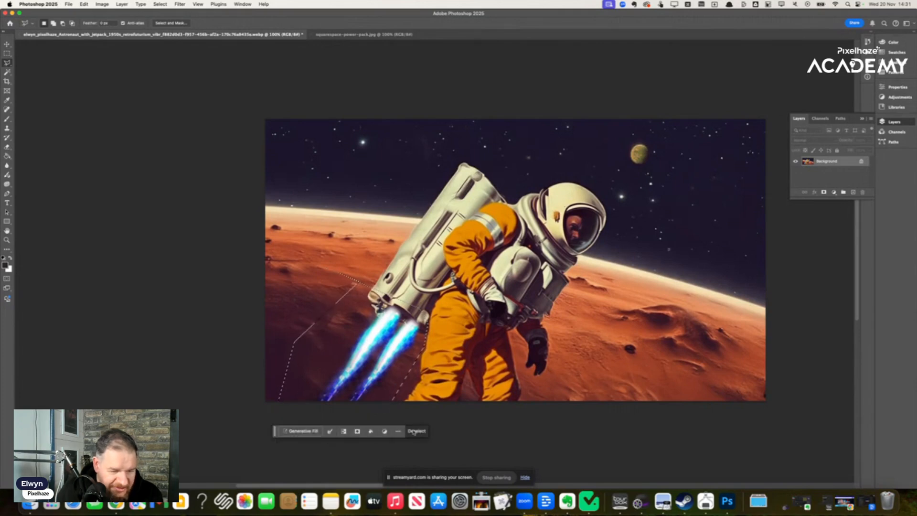
Run Generative Fill on the selection without a prompt, compare the three variations and return to the first.
{"action": "left_click", "coordinate": [306, 431]}
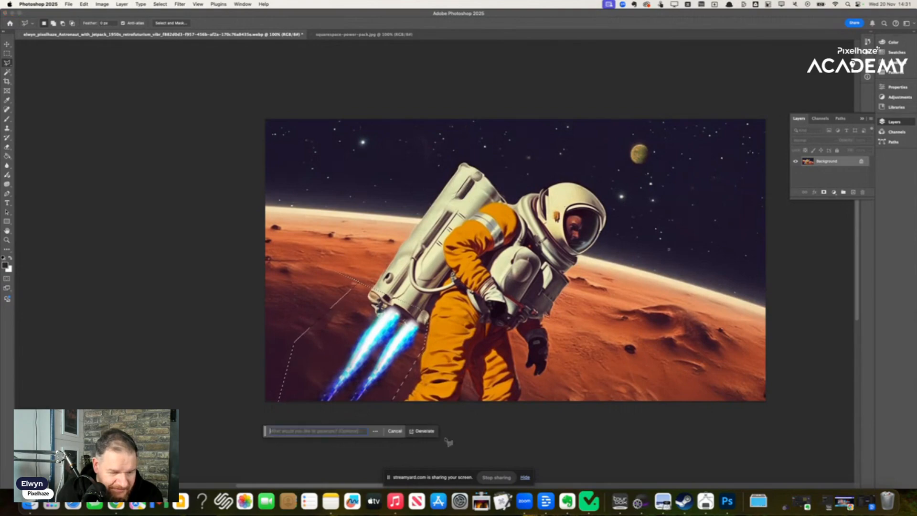
{"action": "left_click", "coordinate": [421, 432]}
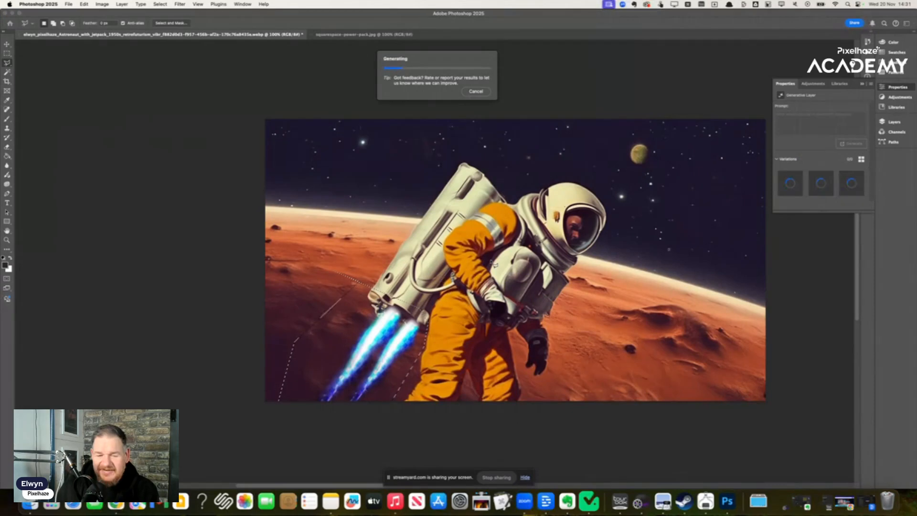
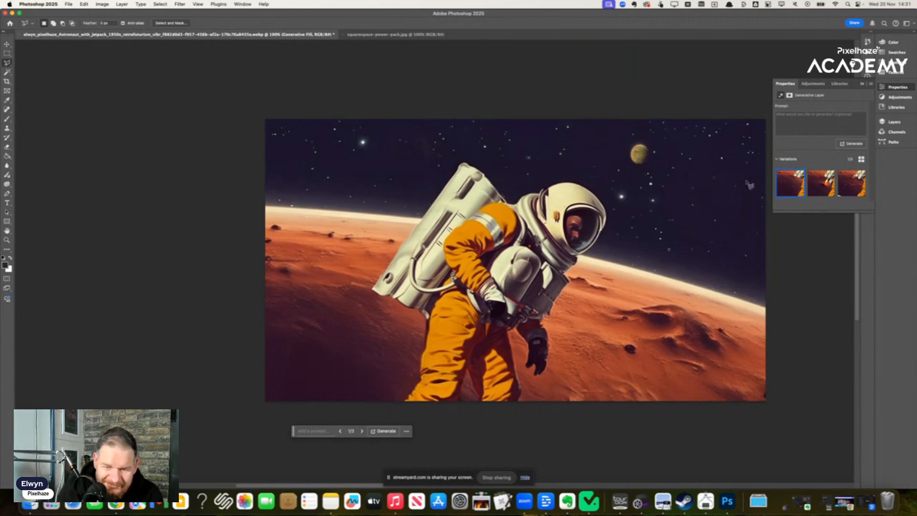
{"action": "left_click", "coordinate": [820, 182]}
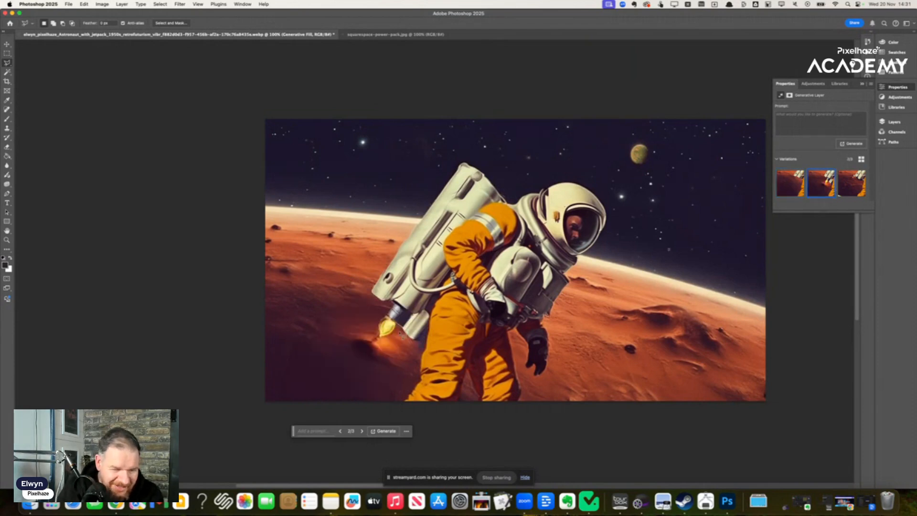
{"action": "left_click", "coordinate": [843, 187]}
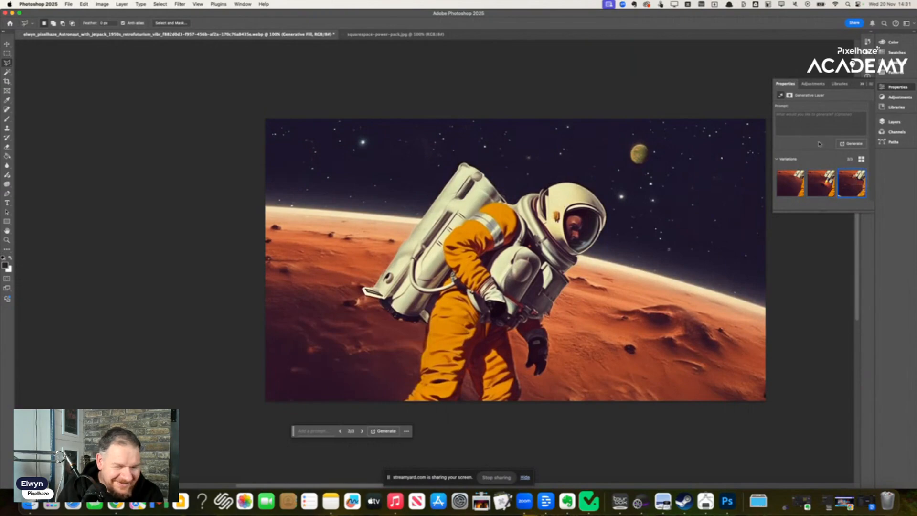
{"action": "left_click", "coordinate": [790, 183]}
Regenerate the filled area with the prompt "jetpack flames" and compare the third and second variations.
{"action": "left_click", "coordinate": [787, 117]}
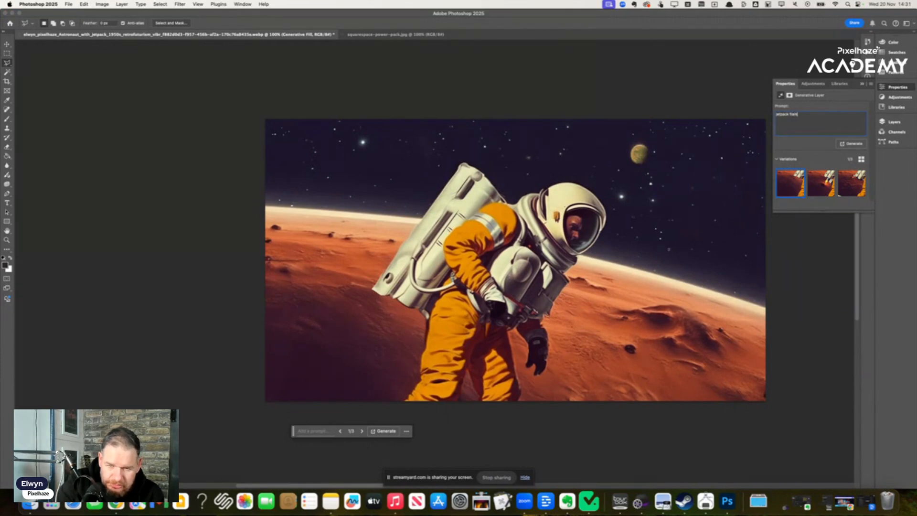
{"action": "key", "text": "Return"}
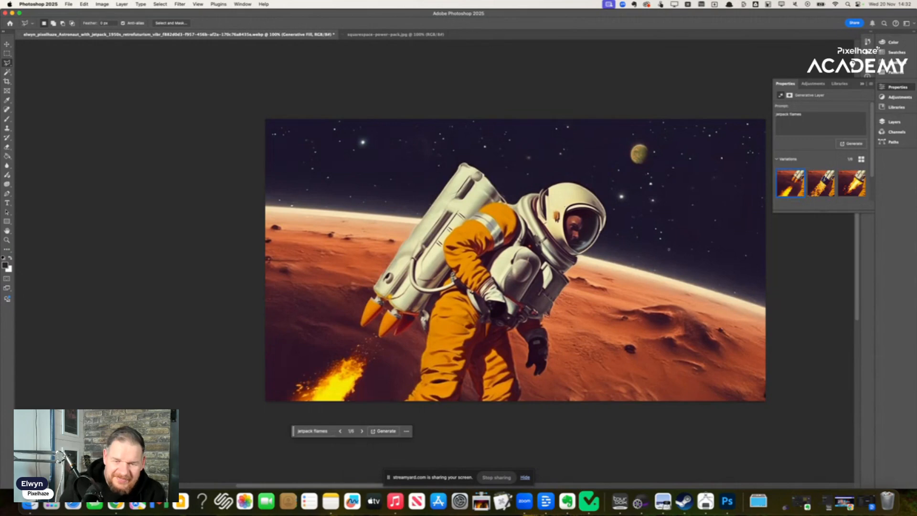
{"action": "left_click", "coordinate": [850, 191]}
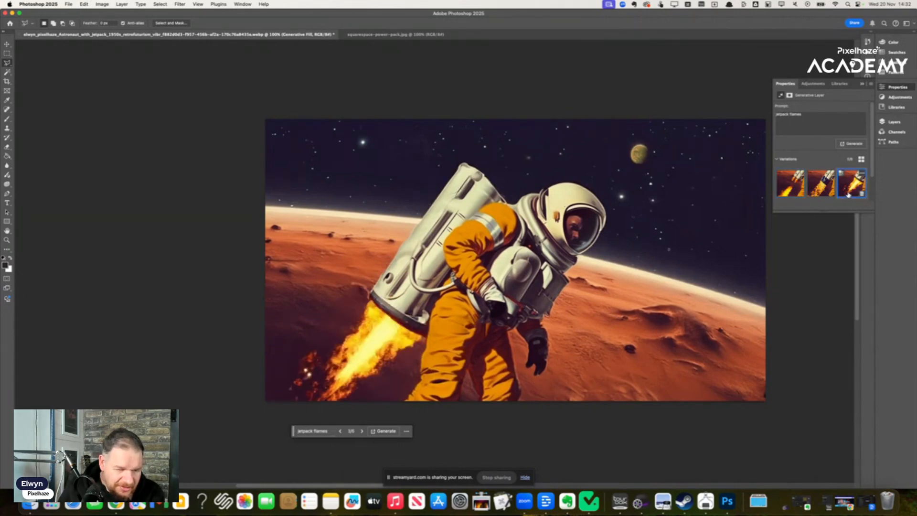
{"action": "left_click", "coordinate": [820, 190]}
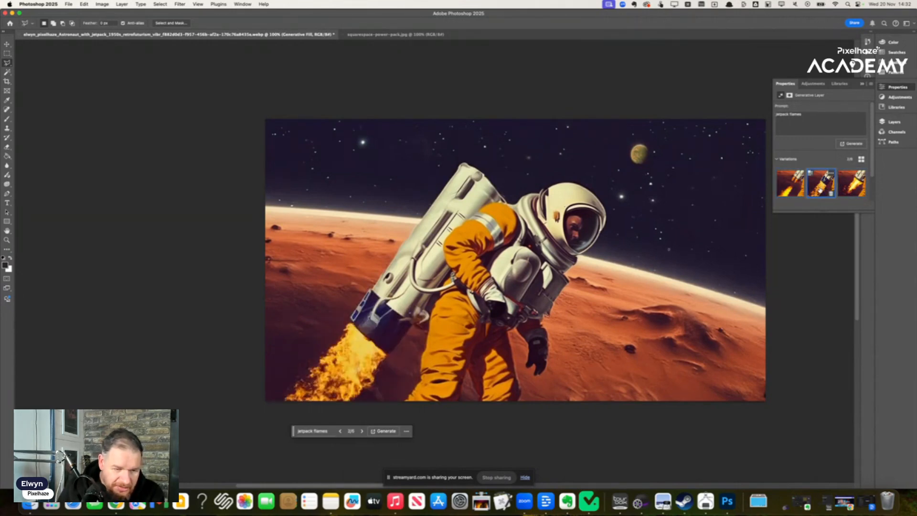
Generate another set of "jetpack flames" variations and choose the third one, with a bright yellow flame beneath a dark nozzle.
{"action": "left_click", "coordinate": [853, 143]}
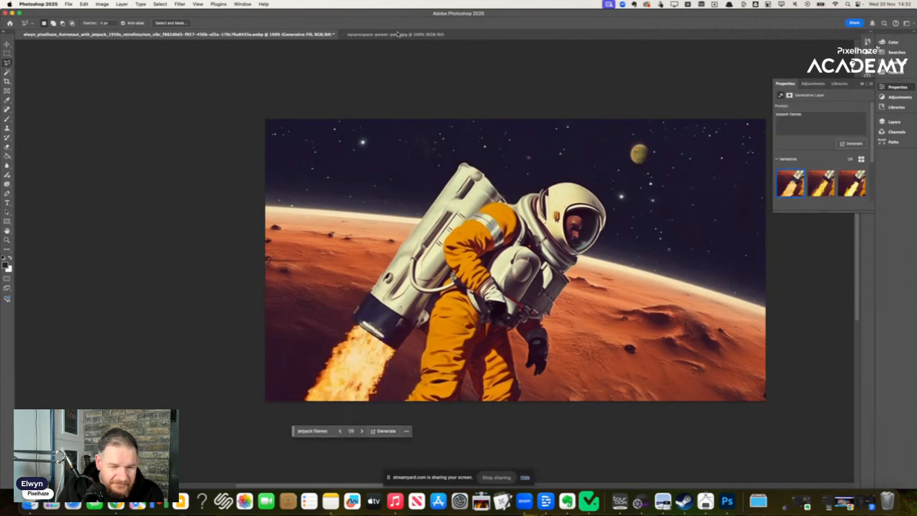
{"action": "left_click", "coordinate": [820, 184]}
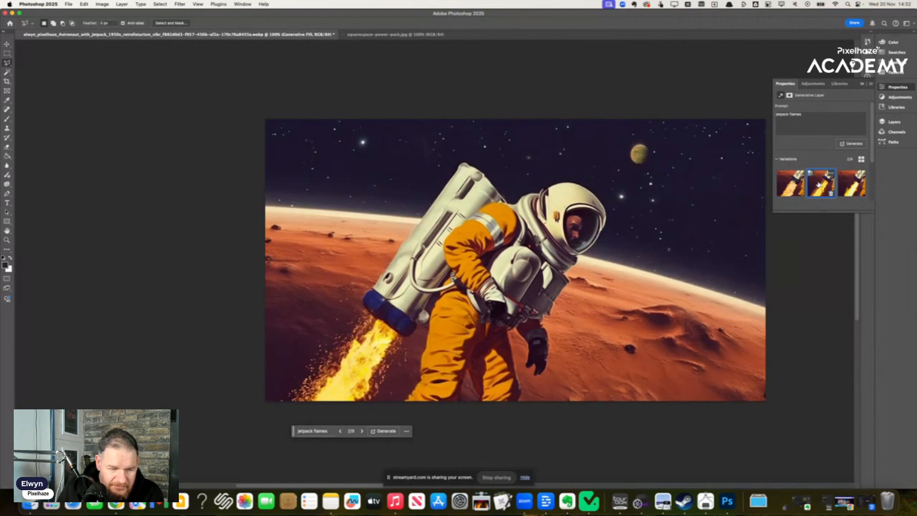
{"action": "left_click", "coordinate": [851, 185]}
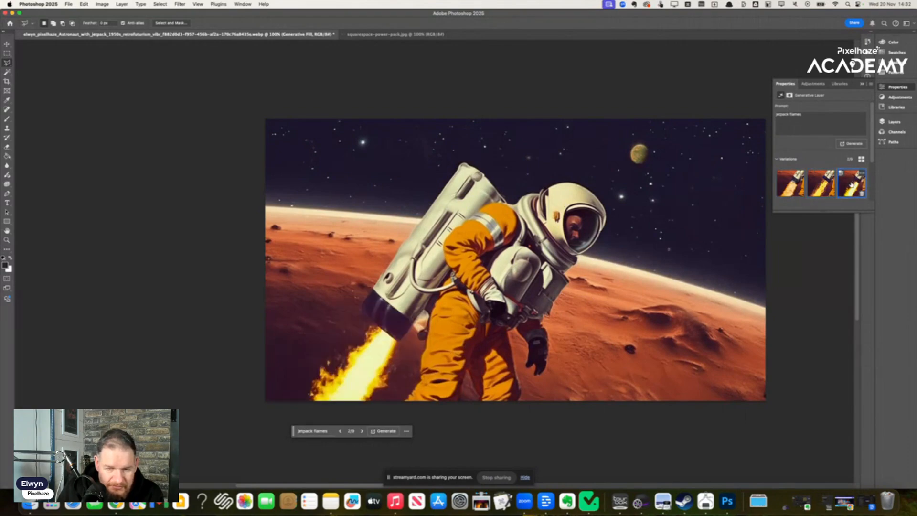
{"action": "left_click", "coordinate": [823, 184]}
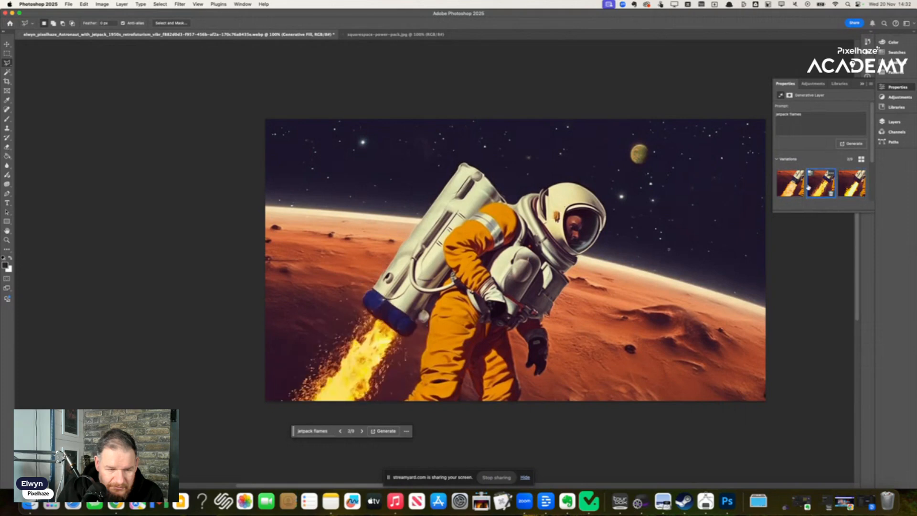
{"action": "left_click", "coordinate": [840, 185]}
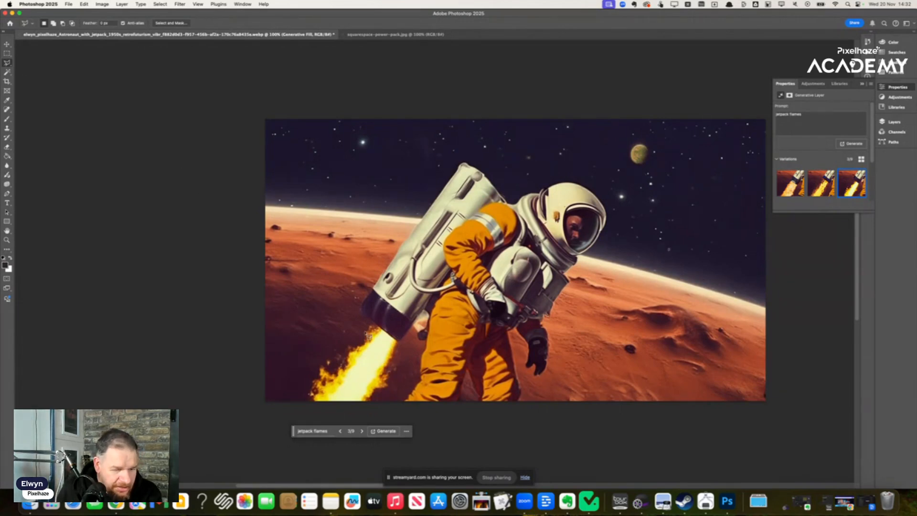
{"action": "left_click", "coordinate": [371, 327]}
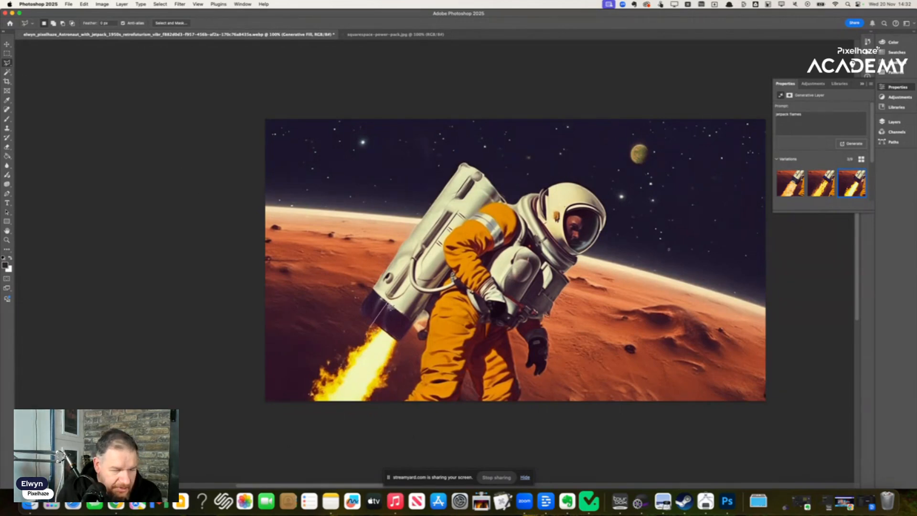
{"action": "double_click", "coordinate": [389, 308]}
{"action": "key", "text": "Return"}
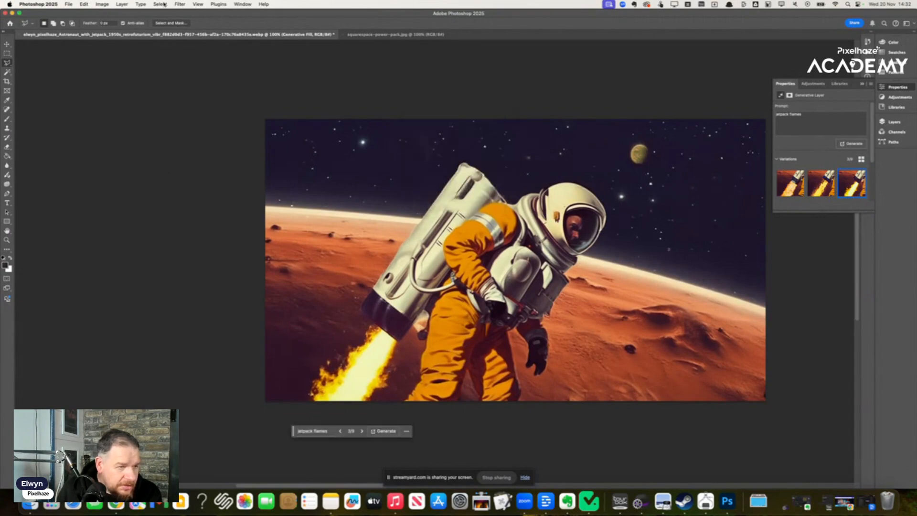
Flatten the image so the generated flame becomes part of the background.
{"action": "left_click", "coordinate": [126, 5]}
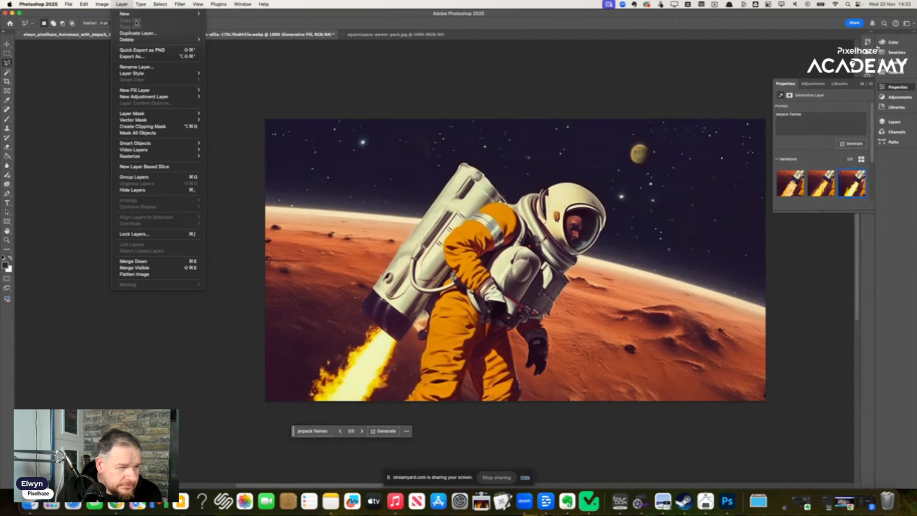
{"action": "left_click", "coordinate": [161, 274]}
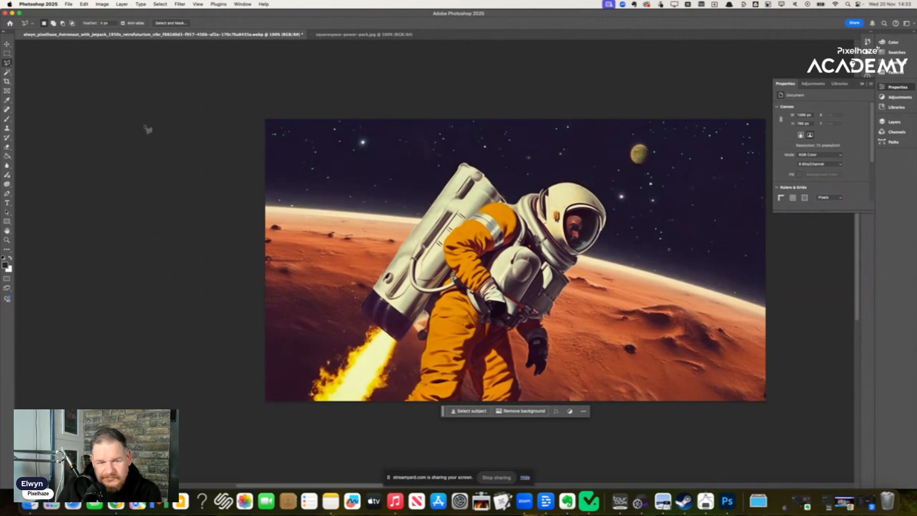
Apply the Sharpen Edges filter to the whole flattened image.
{"action": "left_click", "coordinate": [180, 3]}
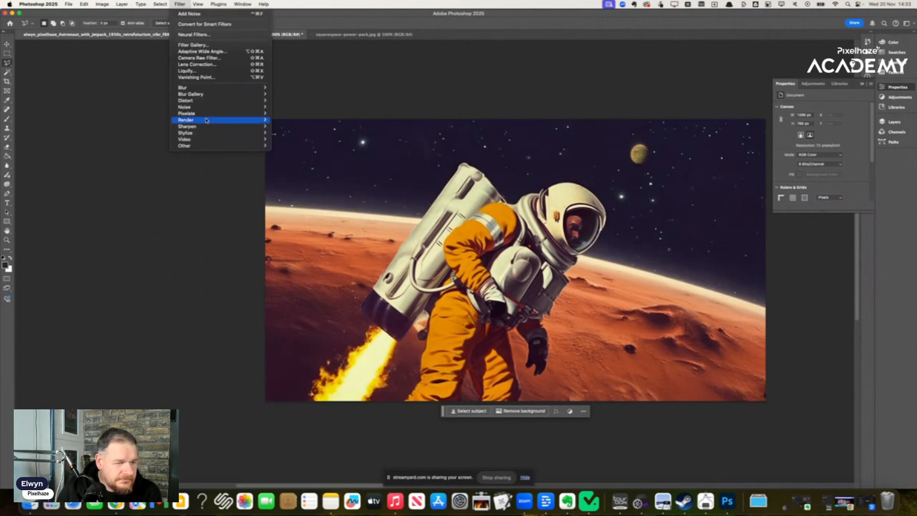
{"action": "mouse_move", "coordinate": [208, 133]}
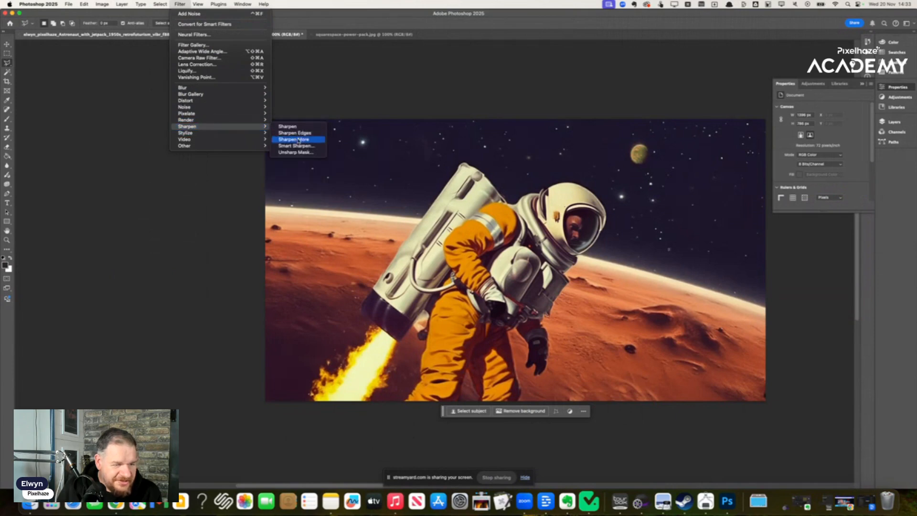
{"action": "left_click", "coordinate": [301, 133]}
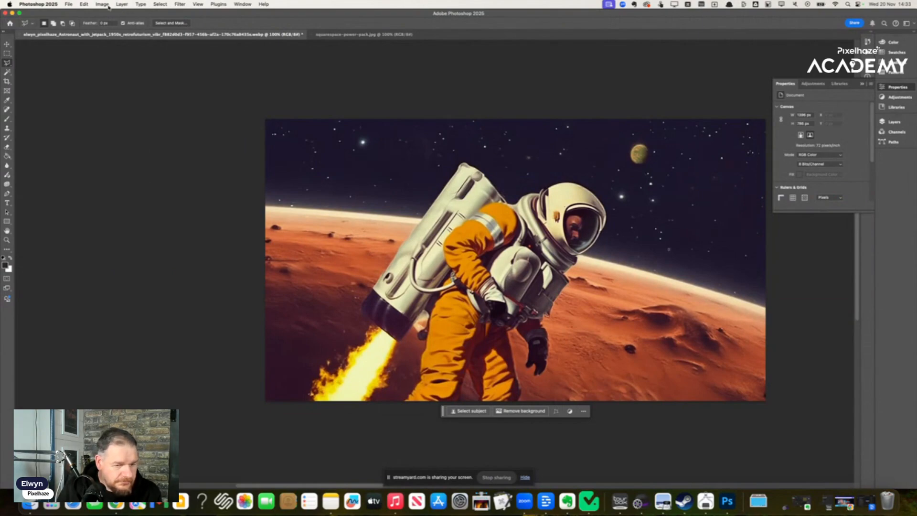
Raise the whole image's saturation to +10 with a Hue/Saturation adjustment.
{"action": "key", "text": "super+u"}
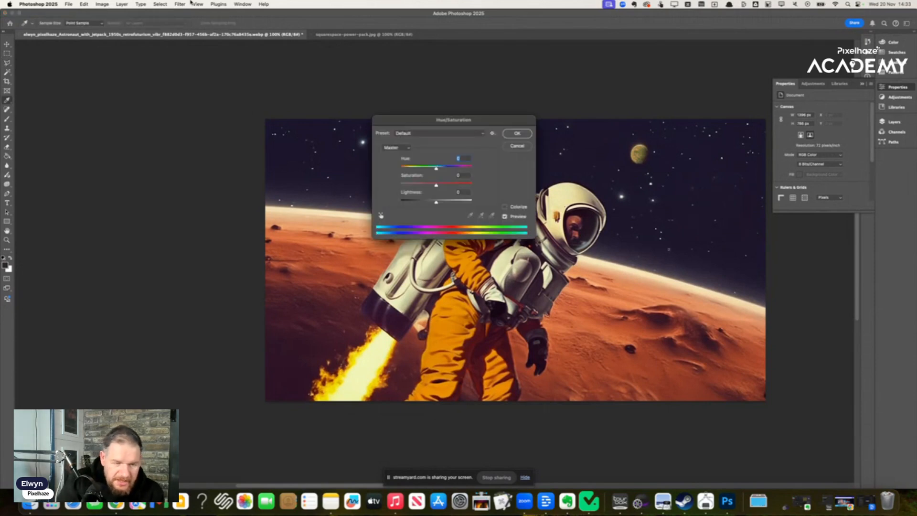
{"action": "left_click_drag", "start_coordinate": [437, 186], "coordinate": [444, 188]}
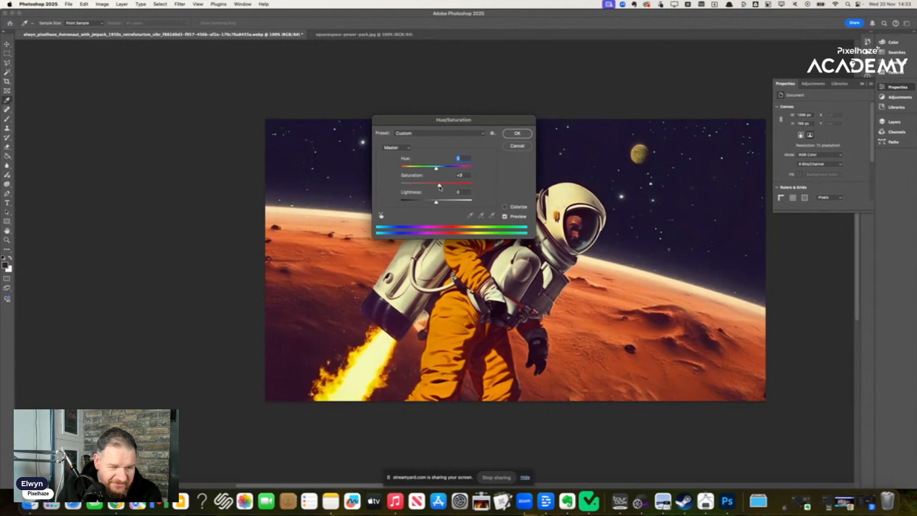
{"action": "left_click_drag", "start_coordinate": [459, 122], "coordinate": [623, 51]}
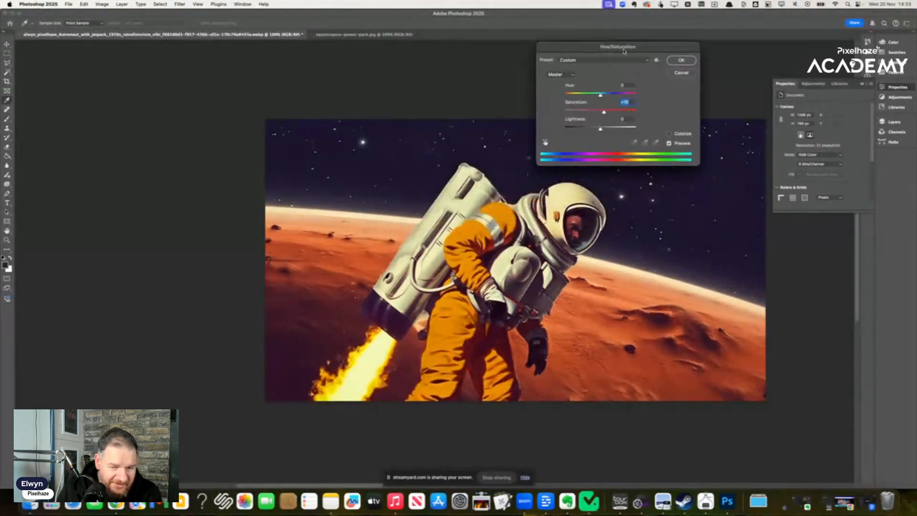
{"action": "left_click", "coordinate": [681, 60]}
Use Levels to deepen the shadows with a black input of about 18 and slightly brighten the midtones.
{"action": "key", "text": "super+l"}
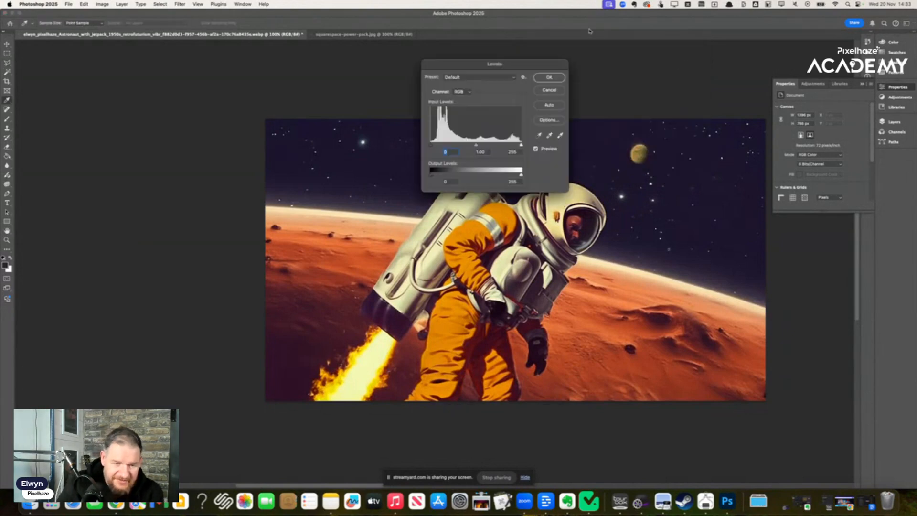
{"action": "left_click_drag", "start_coordinate": [431, 144], "coordinate": [437, 146]}
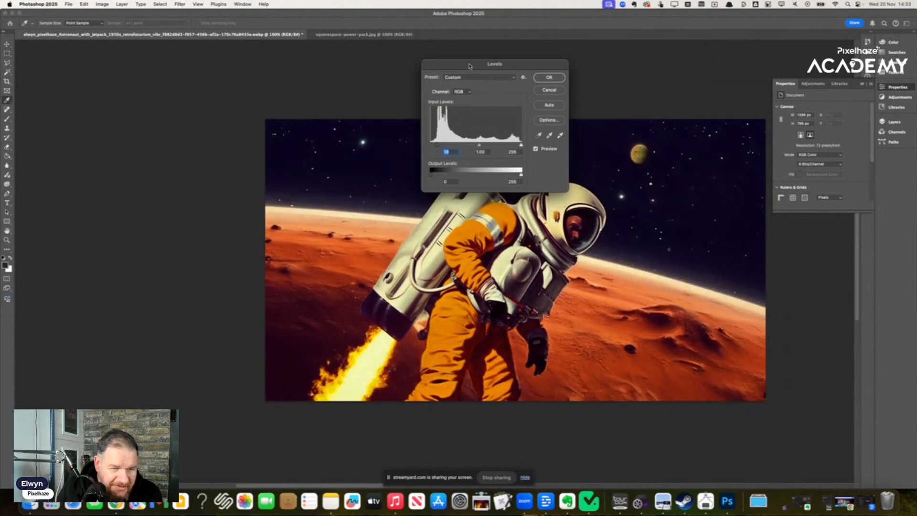
{"action": "left_click_drag", "start_coordinate": [470, 66], "coordinate": [670, 57]}
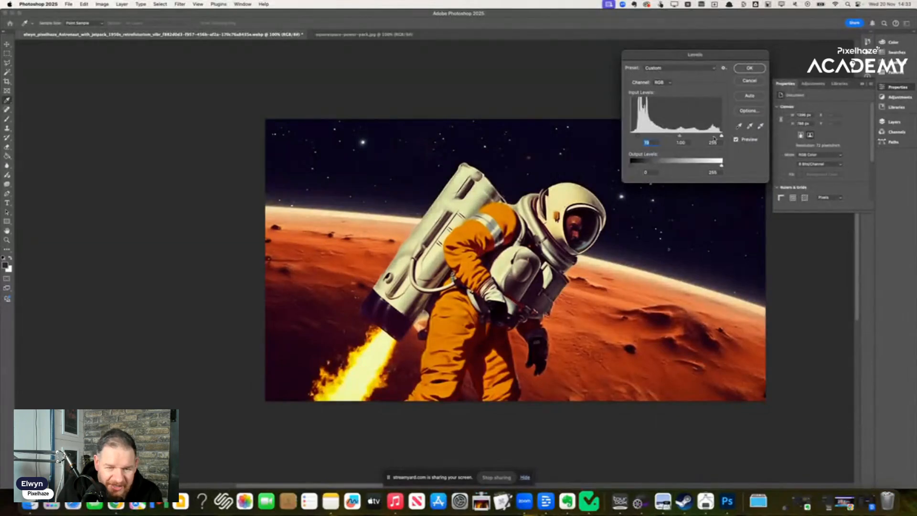
{"action": "left_click_drag", "start_coordinate": [679, 137], "coordinate": [673, 138]}
{"action": "left_click", "coordinate": [749, 68]}
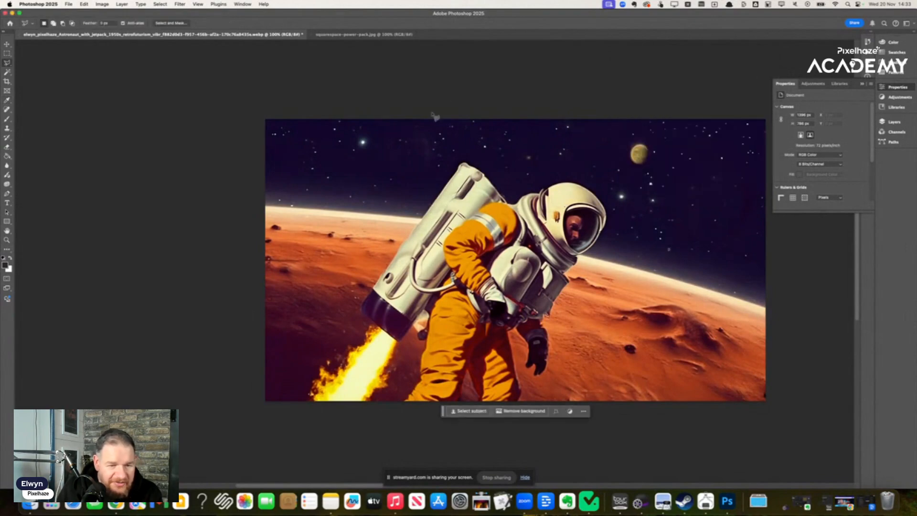
Compare the edited astronaut artwork with the reference image squarespace-power-pack.jpg, looking at the atmosphere along the horizon.
{"action": "left_click", "coordinate": [347, 35]}
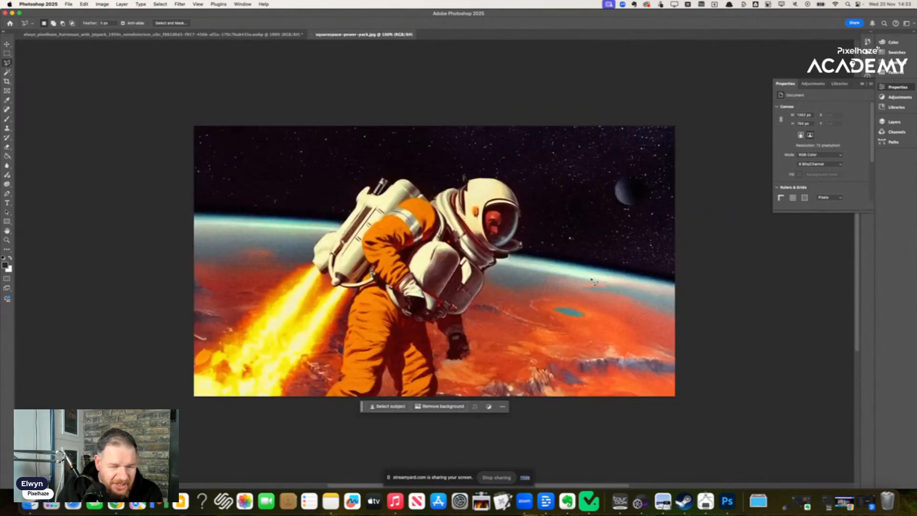
{"action": "left_click", "coordinate": [140, 35]}
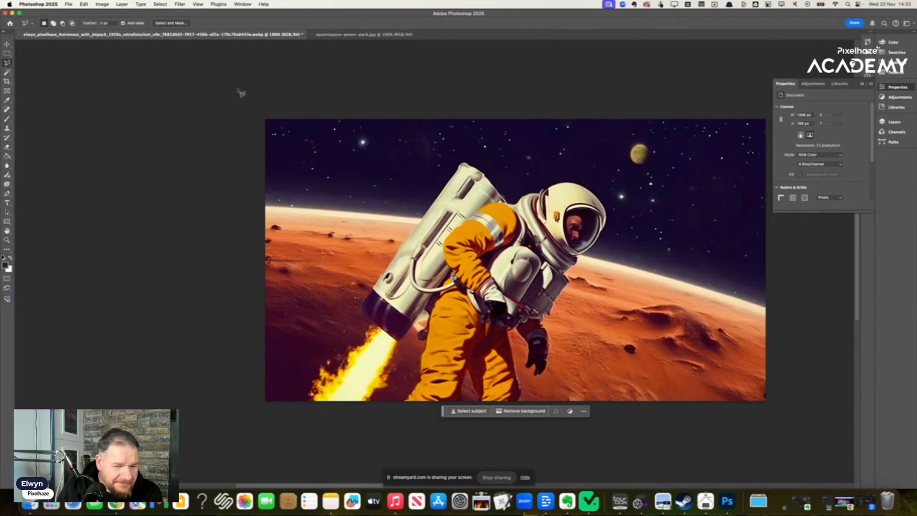
{"action": "left_click", "coordinate": [357, 35]}
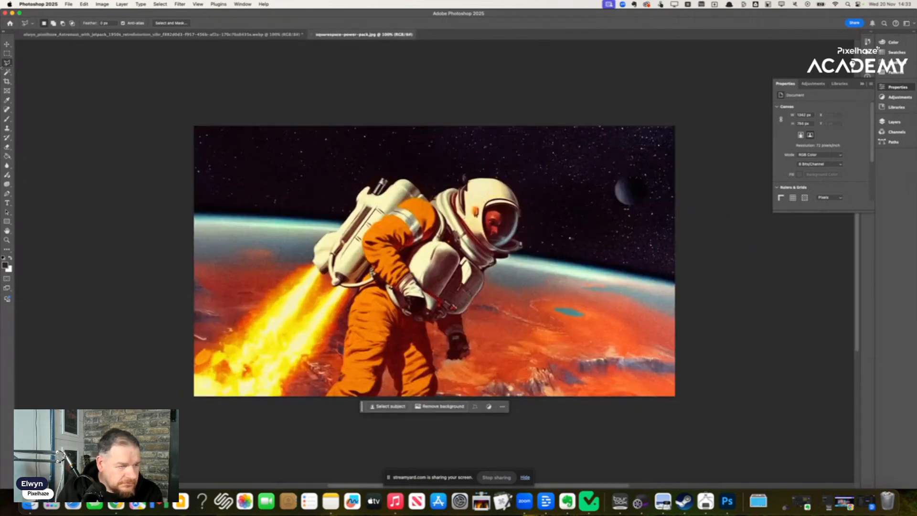
{"action": "left_click", "coordinate": [7, 53]}
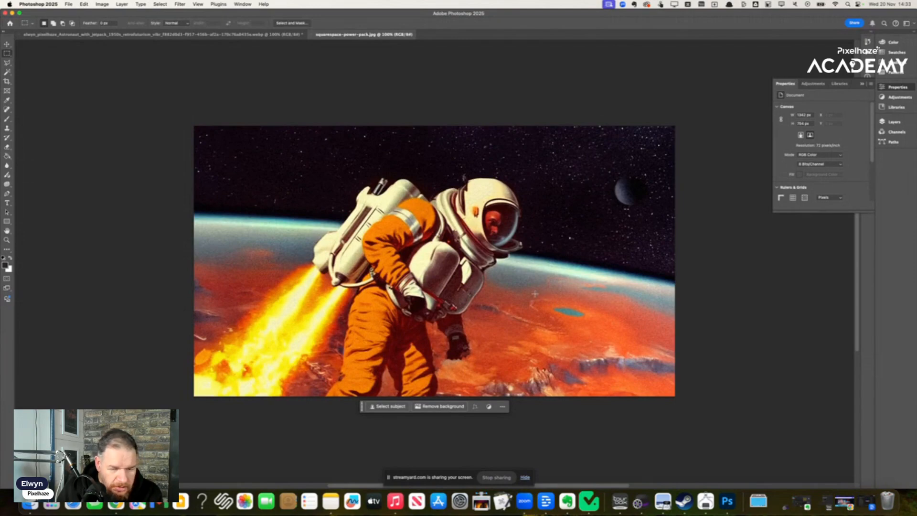
{"action": "left_click", "coordinate": [233, 35]}
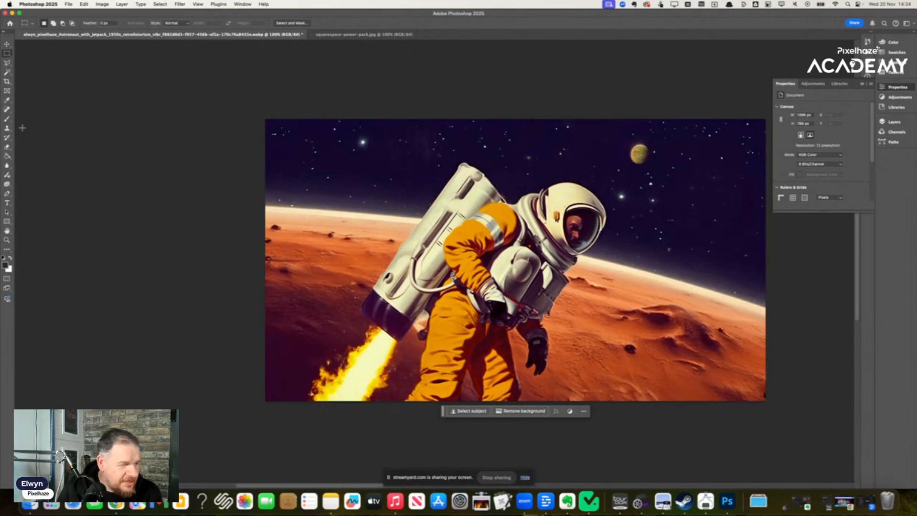
Set up the Brush tool with a pale cyan foreground colour and the Overlay blending mode.
{"action": "left_click", "coordinate": [7, 119]}
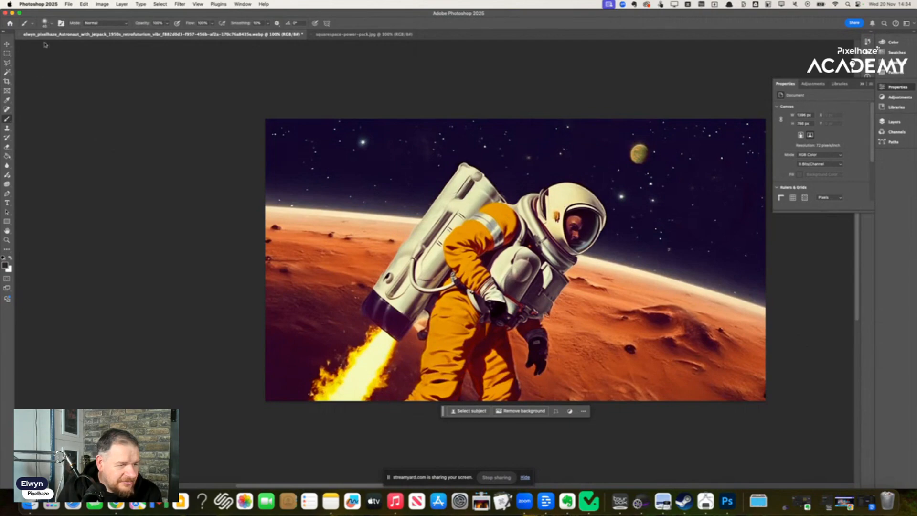
{"action": "left_click", "coordinate": [5, 265]}
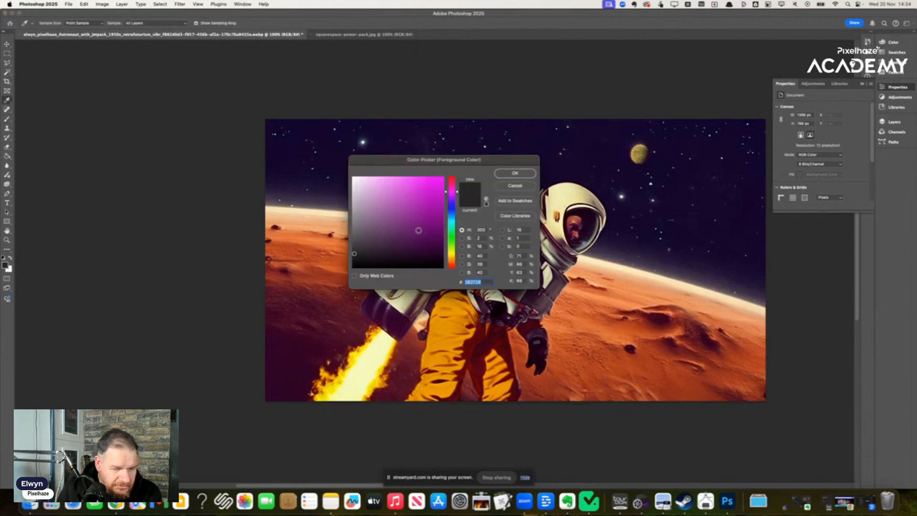
{"action": "left_click", "coordinate": [451, 224]}
{"action": "mouse_move", "coordinate": [431, 187]}
{"action": "left_mouse_down"}
{"action": "mouse_move", "coordinate": [428, 170]}
{"action": "mouse_move", "coordinate": [388, 163]}
{"action": "left_mouse_up"}
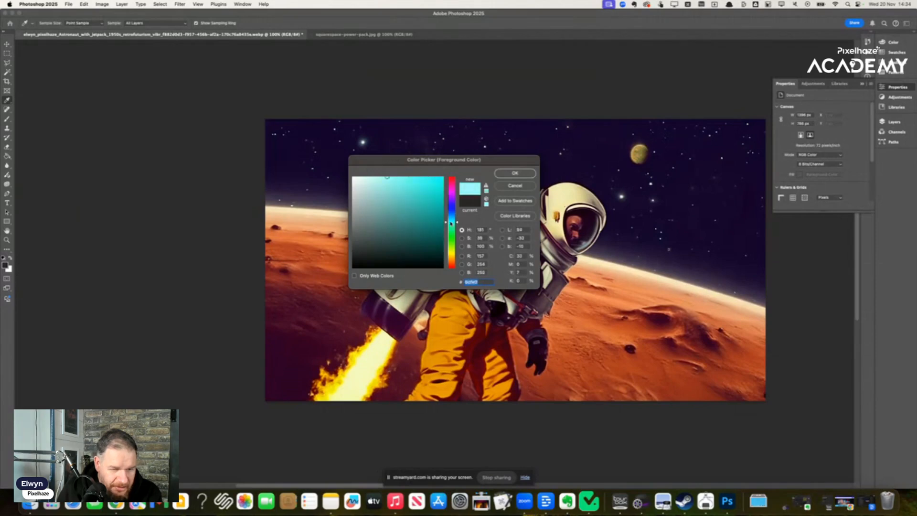
{"action": "left_click", "coordinate": [510, 174]}
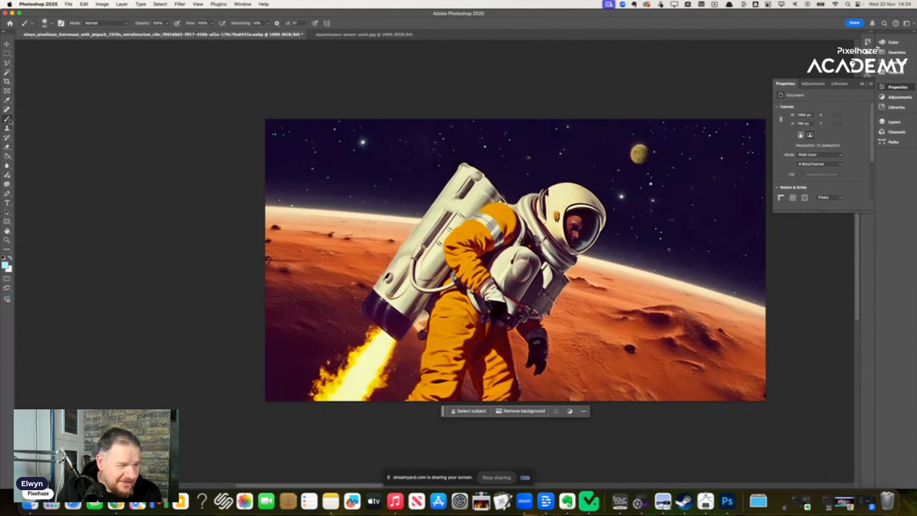
{"action": "left_click", "coordinate": [103, 25]}
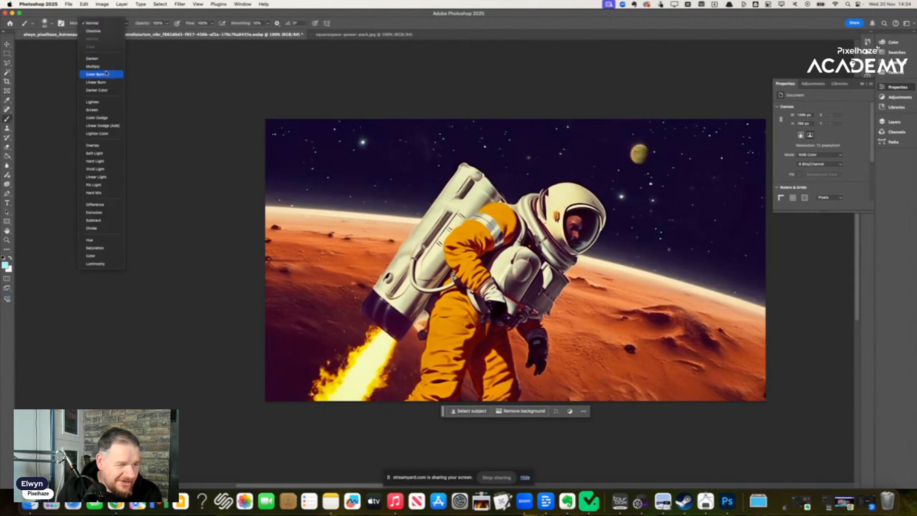
{"action": "left_click", "coordinate": [100, 146]}
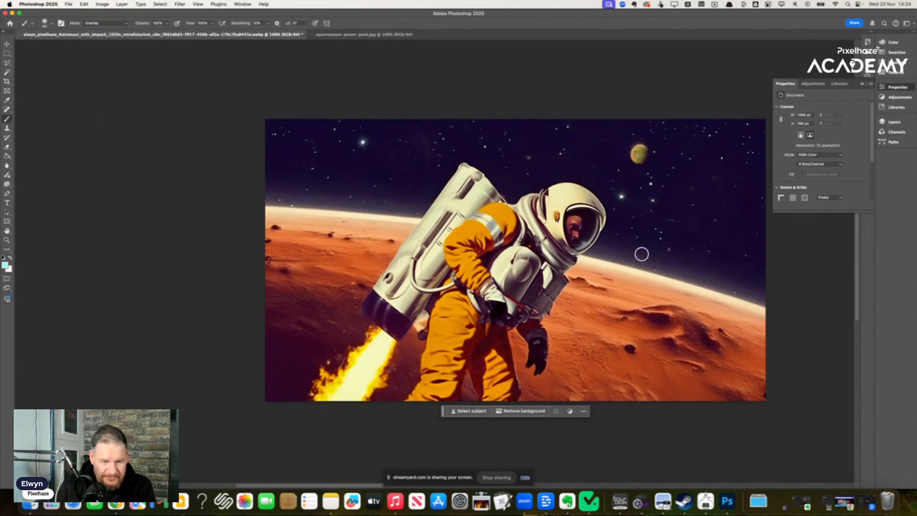
Try painting a cyan glow at full flow along the horizon ahead of the astronaut with a larger brush.
{"action": "key", "text": "bracketright"}
{"action": "key", "text": "bracketright"}
{"action": "key", "text": "bracketright"}
{"action": "key", "text": "bracketright"}
{"action": "key", "text": "bracketright"}
{"action": "mouse_move", "coordinate": [621, 266]}
{"action": "left_mouse_down"}
{"action": "mouse_move", "coordinate": [736, 291]}
{"action": "mouse_move", "coordinate": [825, 327]}
{"action": "left_mouse_up"}
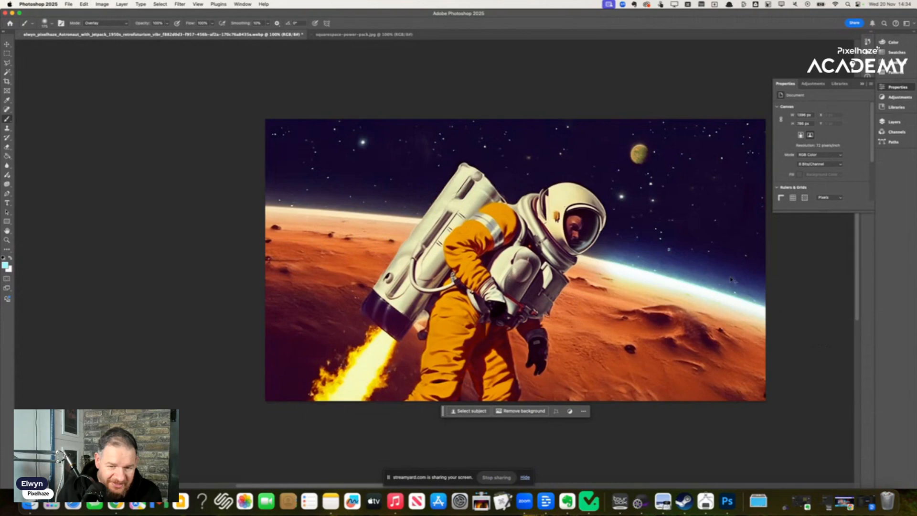
{"action": "key", "text": "super+z"}
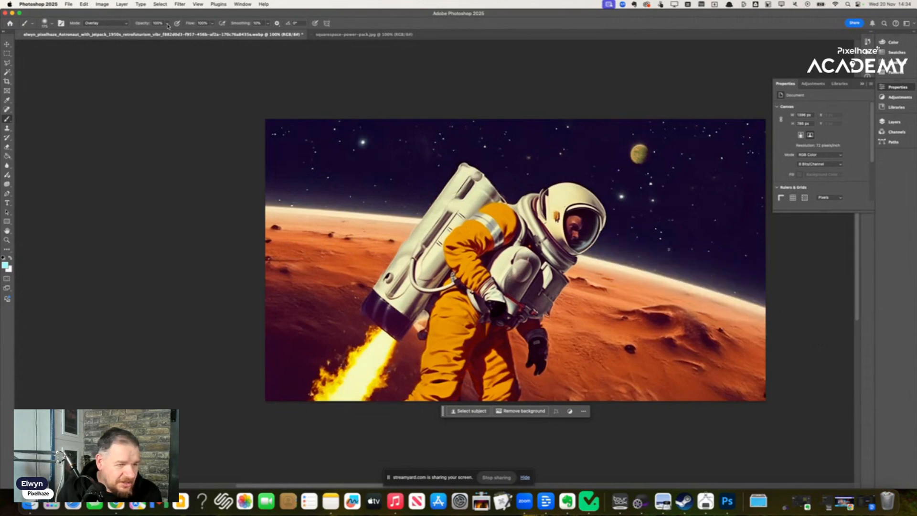
Lower the brush flow to about 18% and build up a blue glow along the horizon ahead of the astronaut.
{"action": "left_click", "coordinate": [213, 23]}
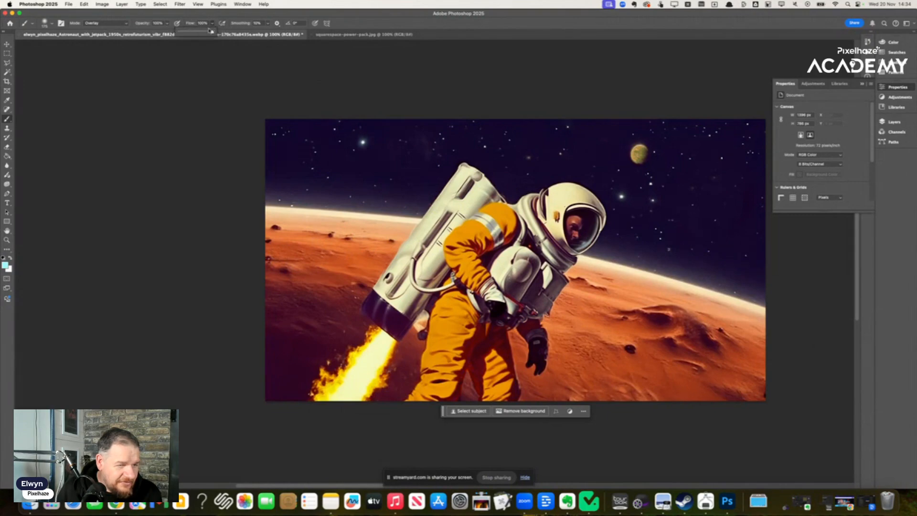
{"action": "left_click", "coordinate": [188, 33]}
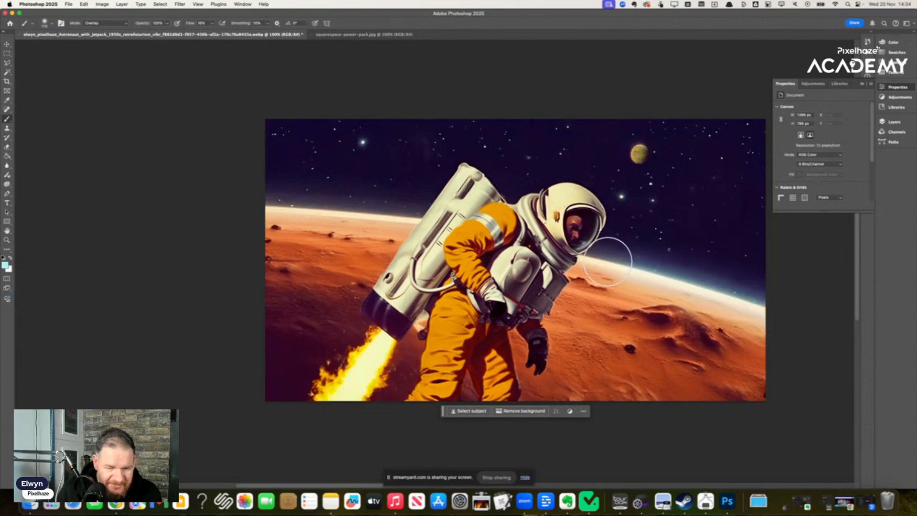
{"action": "key", "text": "bracketleft"}
{"action": "key", "text": "bracketleft"}
{"action": "key", "text": "bracketleft"}
{"action": "key", "text": "bracketleft"}
{"action": "key", "text": "bracketleft"}
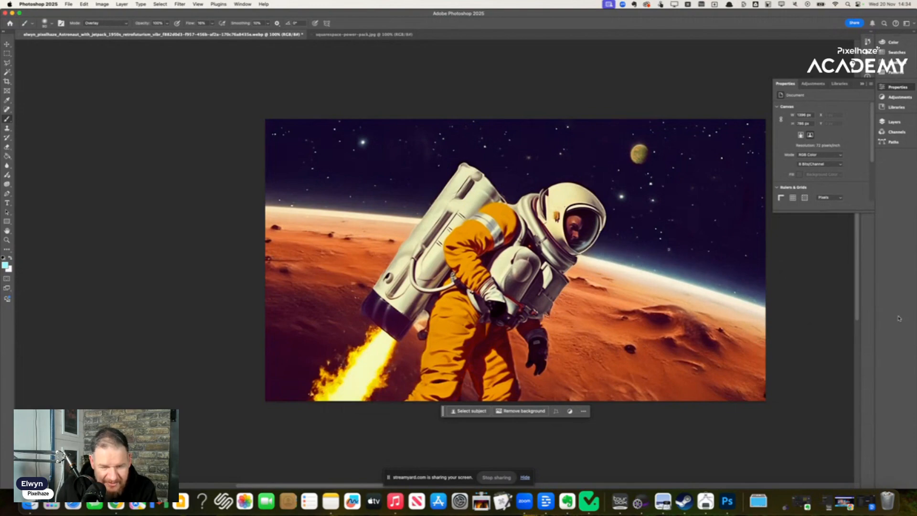
{"action": "left_click_drag", "start_coordinate": [646, 274], "coordinate": [769, 312]}
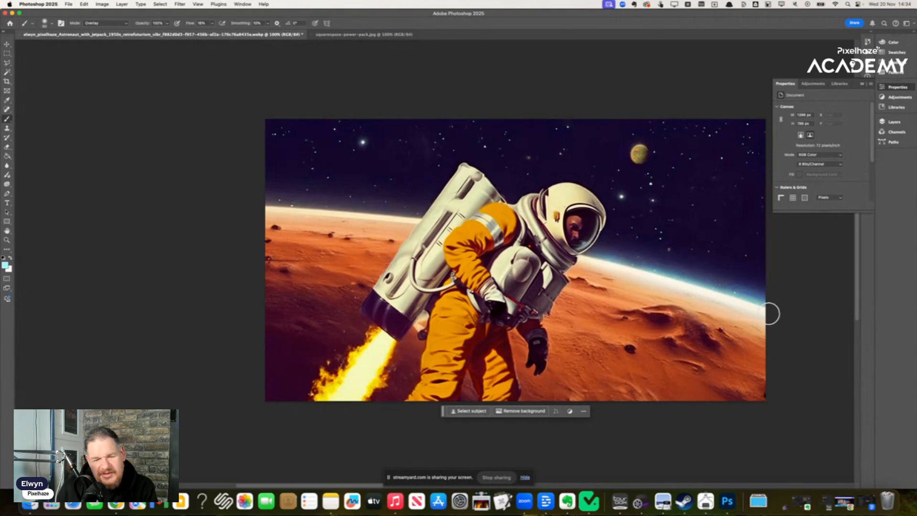
{"action": "left_click_drag", "start_coordinate": [692, 297], "coordinate": [750, 329]}
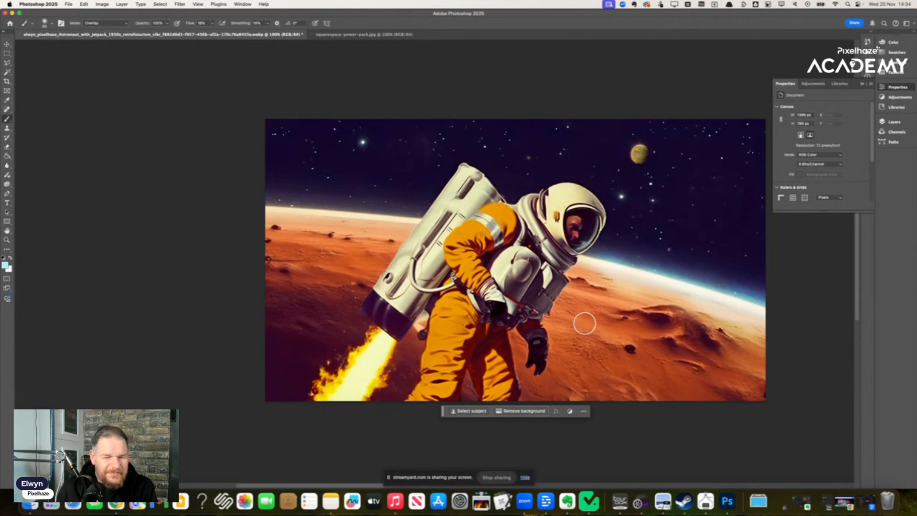
Paint the same blue atmospheric glow along the horizon behind the jetpack, widening it with a larger brush.
{"action": "mouse_move", "coordinate": [414, 221]}
{"action": "left_mouse_down"}
{"action": "mouse_move", "coordinate": [252, 208]}
{"action": "mouse_move", "coordinate": [415, 215]}
{"action": "mouse_move", "coordinate": [269, 209]}
{"action": "mouse_move", "coordinate": [414, 218]}
{"action": "mouse_move", "coordinate": [290, 214]}
{"action": "left_mouse_up"}
{"action": "key", "text": "bracketright"}
{"action": "key", "text": "bracketright"}
{"action": "key", "text": "bracketright"}
{"action": "key", "text": "bracketright"}
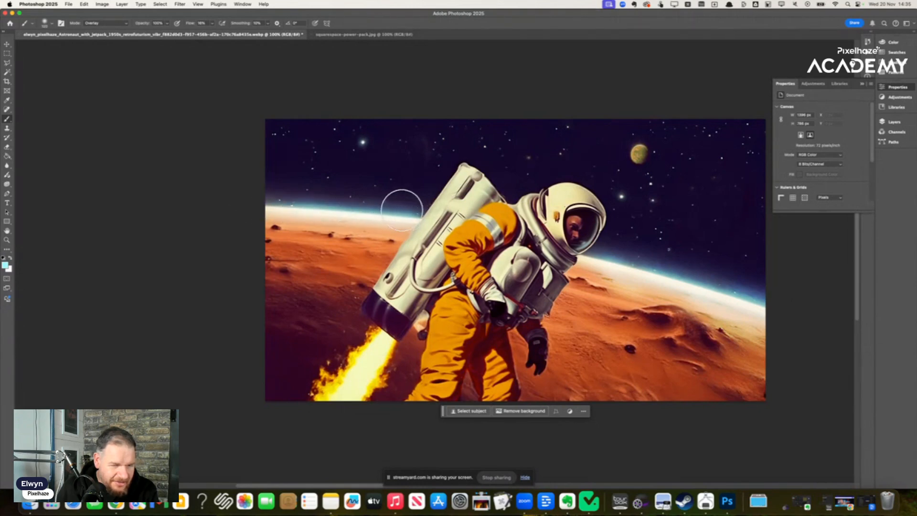
{"action": "left_click_drag", "start_coordinate": [400, 206], "coordinate": [245, 208]}
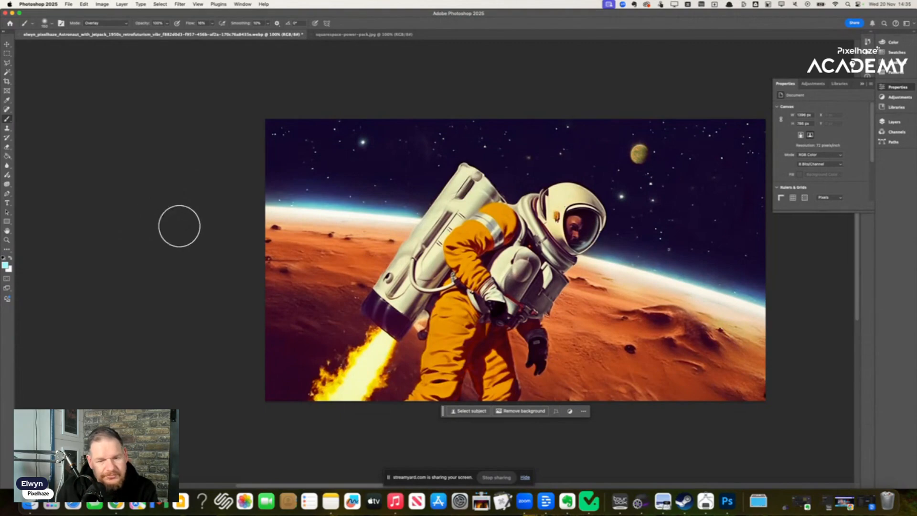
Brush a light cyan tint with a smaller brush over the ground just below the horizon behind the jetpack.
{"action": "key", "text": "bracketleft"}
{"action": "key", "text": "bracketleft"}
{"action": "key", "text": "bracketleft"}
{"action": "key", "text": "bracketleft"}
{"action": "key", "text": "bracketleft"}
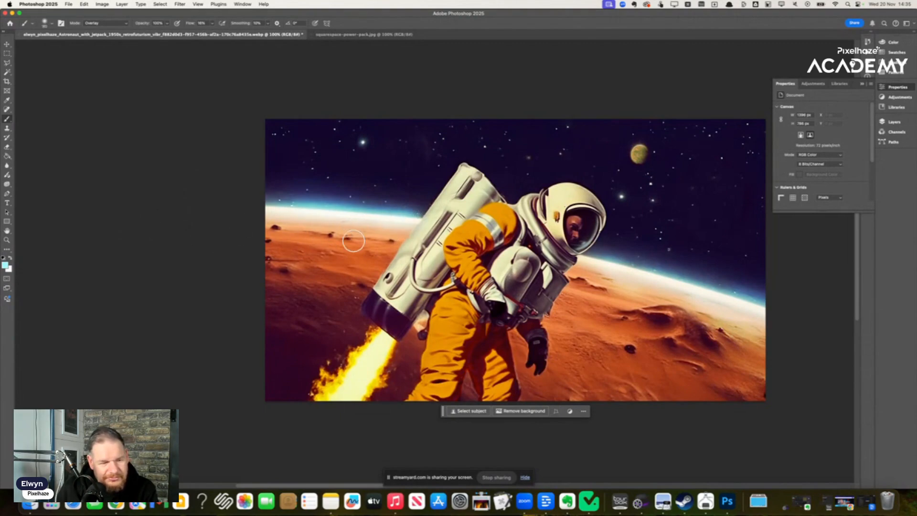
{"action": "left_click_drag", "start_coordinate": [379, 236], "coordinate": [337, 234]}
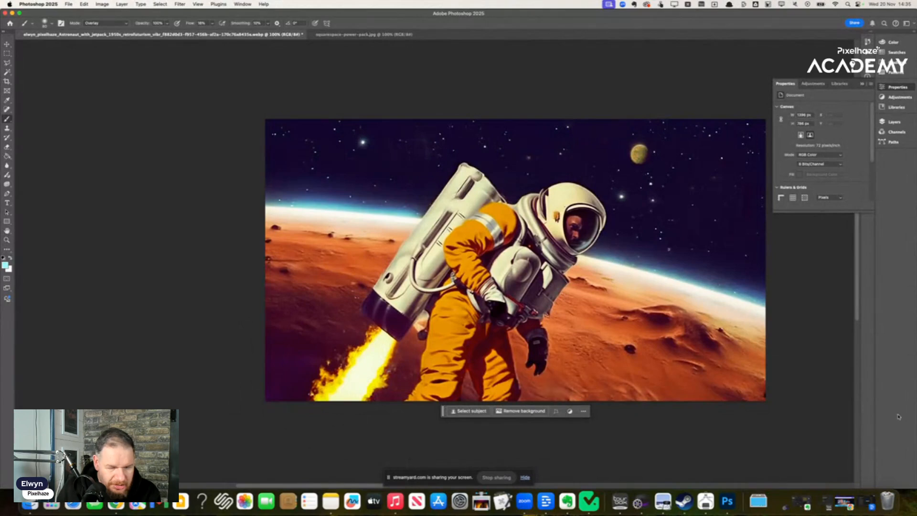
Enlarge the brush to several times its size, and switch back to the Move tool.
{"action": "key", "text": "bracketright"}
{"action": "key", "text": "bracketright"}
{"action": "key", "text": "bracketright"}
{"action": "key", "text": "bracketright"}
{"action": "key", "text": "bracketright"}
{"action": "key", "text": "bracketright"}
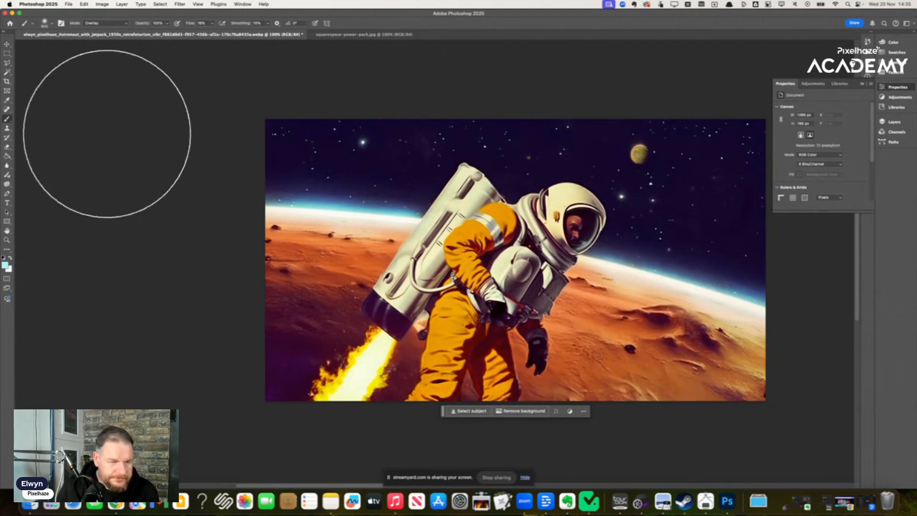
{"action": "left_click", "coordinate": [7, 44]}
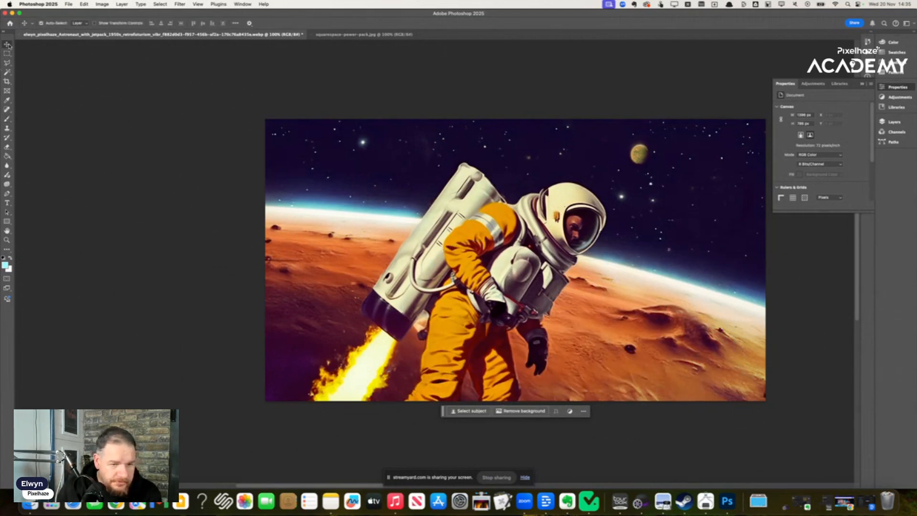
{"action": "left_click", "coordinate": [112, 5]}
{"action": "left_click", "coordinate": [241, 56]}
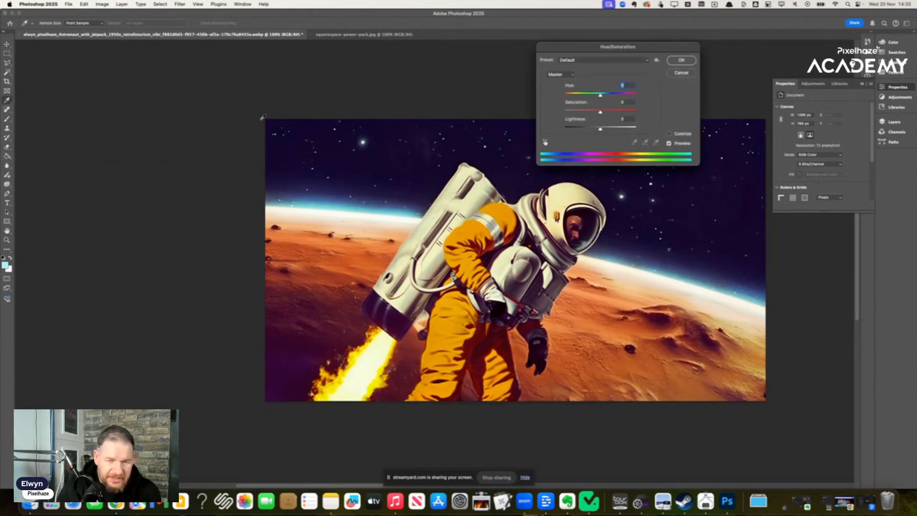
{"action": "left_click", "coordinate": [563, 75]}
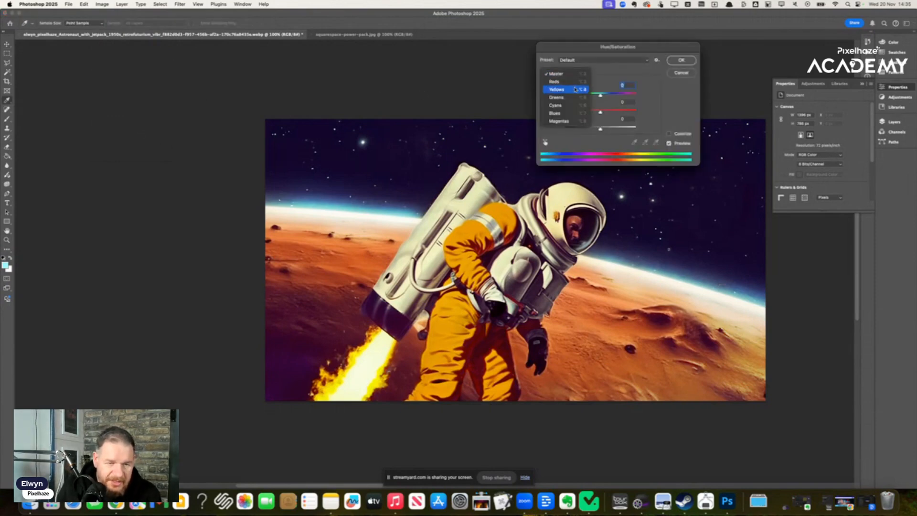
{"action": "left_click", "coordinate": [610, 82]}
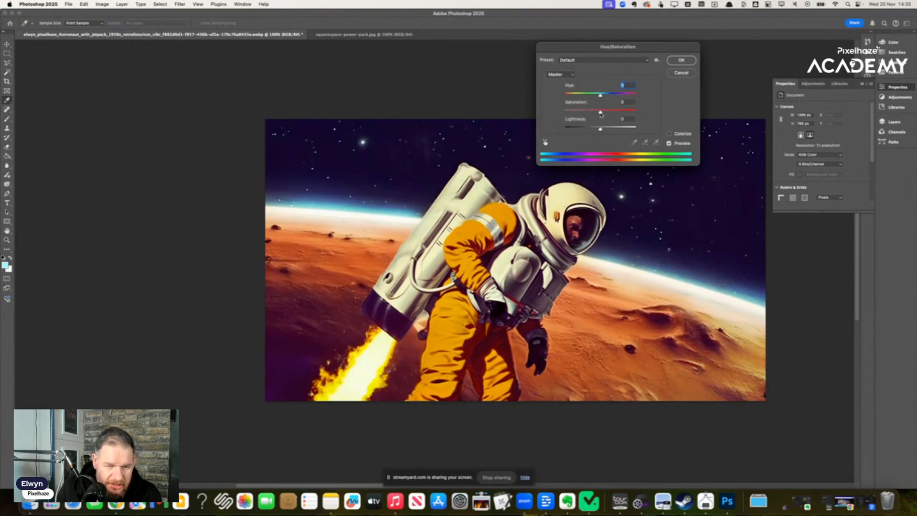
{"action": "left_click", "coordinate": [572, 60]}
{"action": "left_click", "coordinate": [571, 59]}
{"action": "left_click", "coordinate": [559, 75]}
{"action": "left_click", "coordinate": [561, 84]}
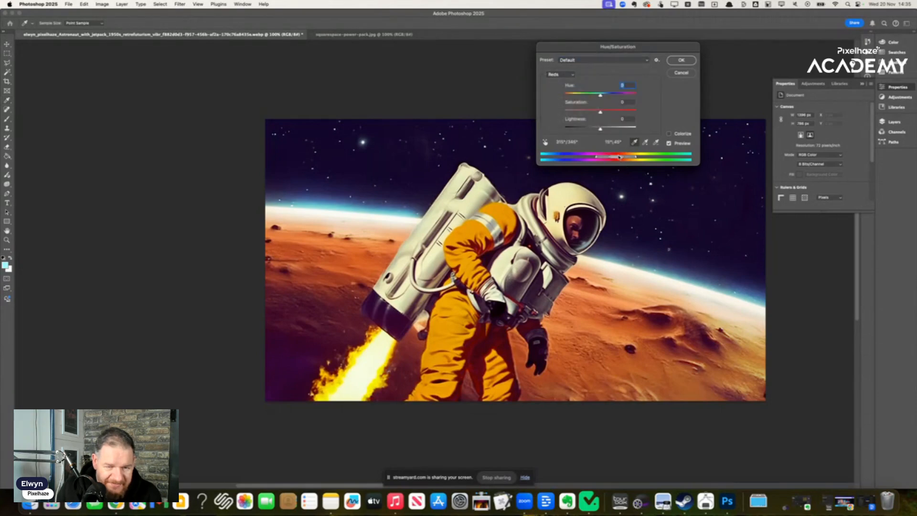
{"action": "left_click_drag", "start_coordinate": [615, 159], "coordinate": [624, 160]}
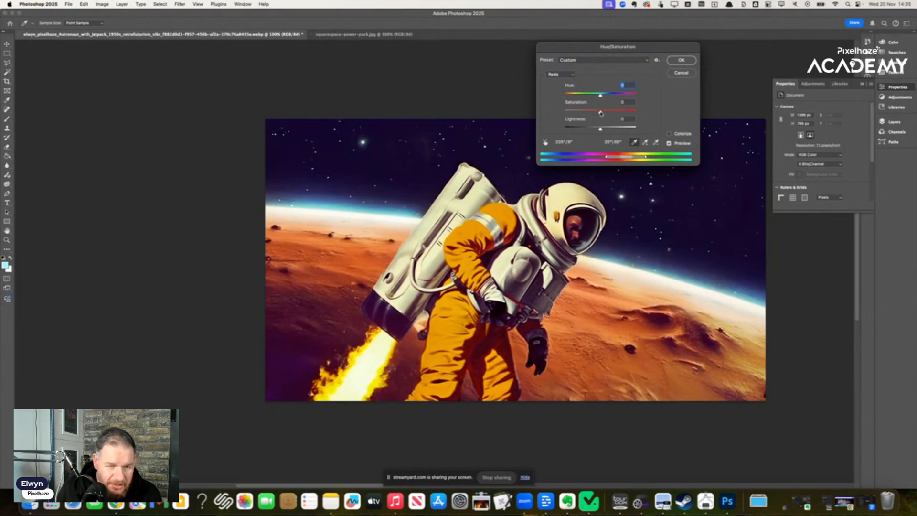
{"action": "left_click_drag", "start_coordinate": [600, 113], "coordinate": [604, 113]}
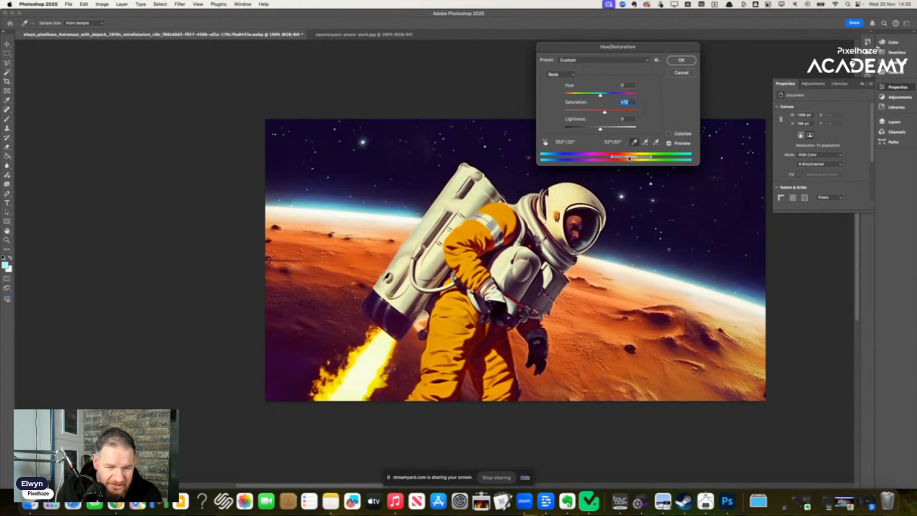
{"action": "left_click_drag", "start_coordinate": [629, 158], "coordinate": [629, 157]}
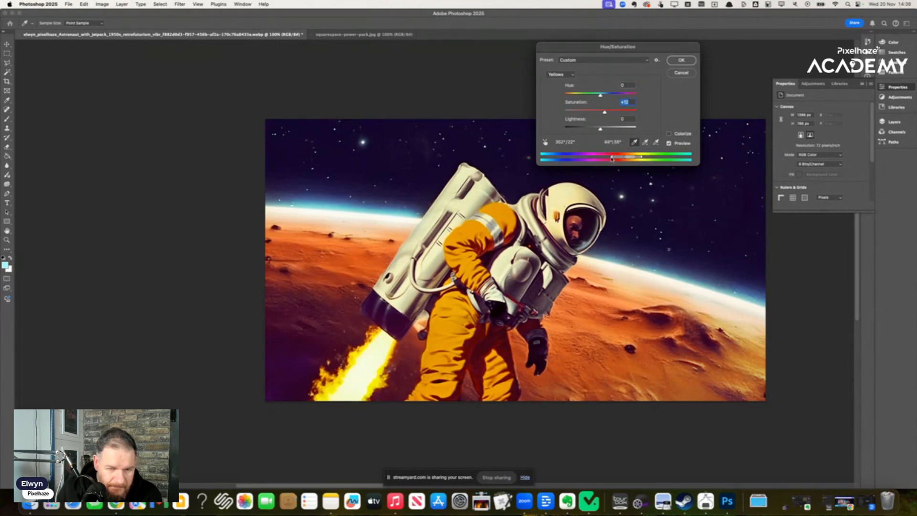
{"action": "left_click_drag", "start_coordinate": [605, 113], "coordinate": [658, 118]}
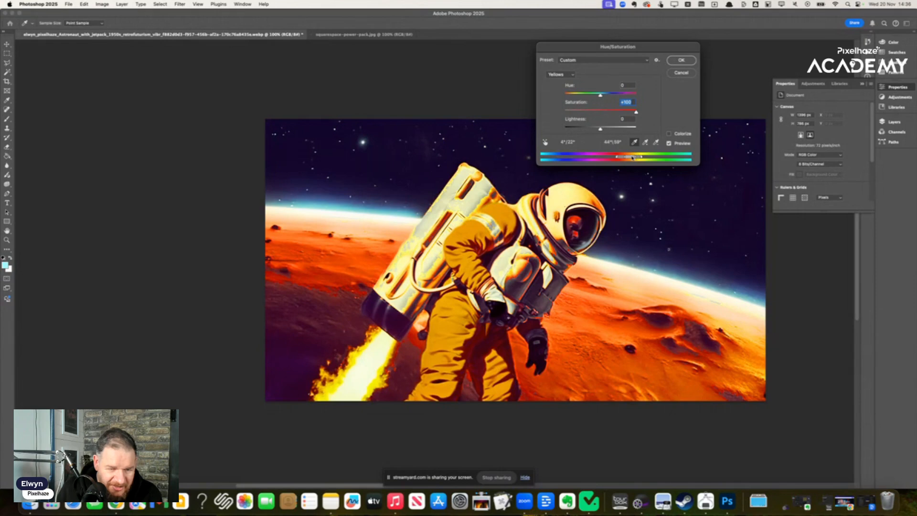
{"action": "mouse_move", "coordinate": [633, 158]}
{"action": "left_mouse_down"}
{"action": "mouse_move", "coordinate": [611, 160]}
{"action": "mouse_move", "coordinate": [661, 158]}
{"action": "mouse_move", "coordinate": [647, 161]}
{"action": "left_mouse_up"}
{"action": "left_click", "coordinate": [680, 73]}
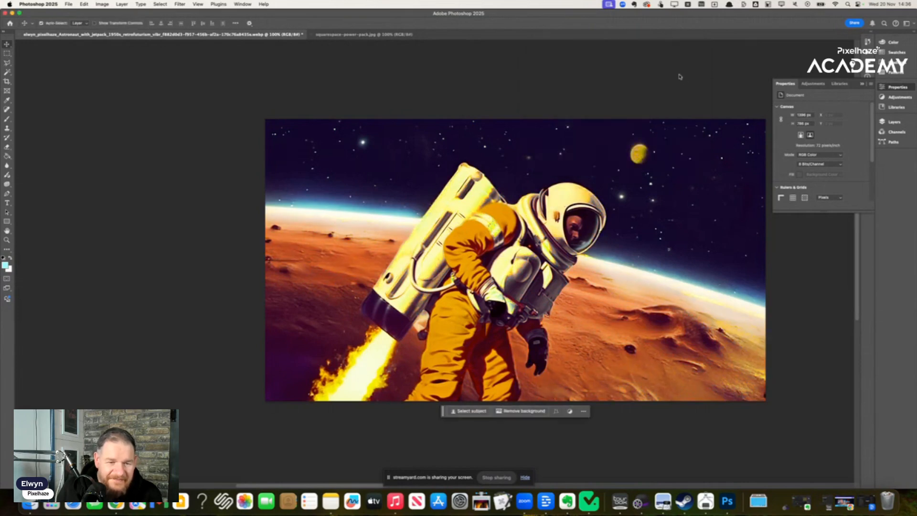
Use Replace Color on the orange suit with fuzziness 40, hue -4 and saturation about +43.
{"action": "left_click", "coordinate": [108, 4]}
{"action": "mouse_move", "coordinate": [114, 24]}
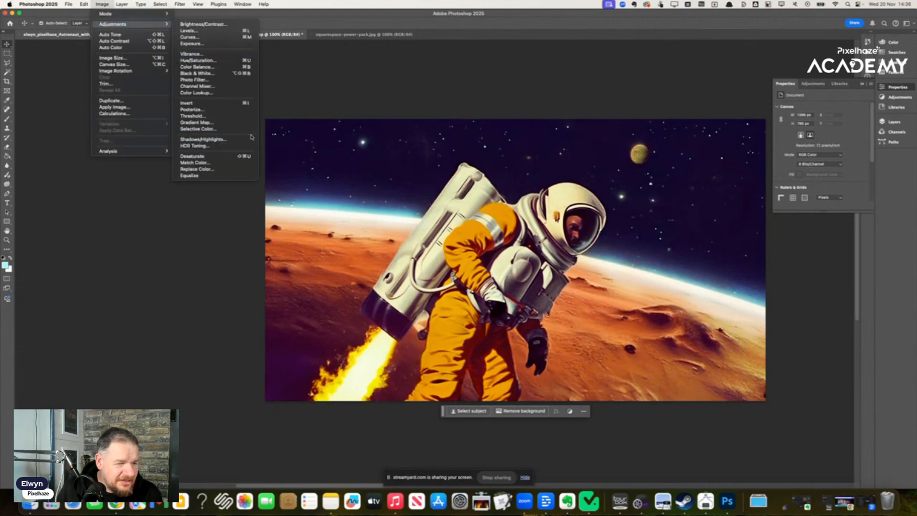
{"action": "left_click", "coordinate": [240, 169]}
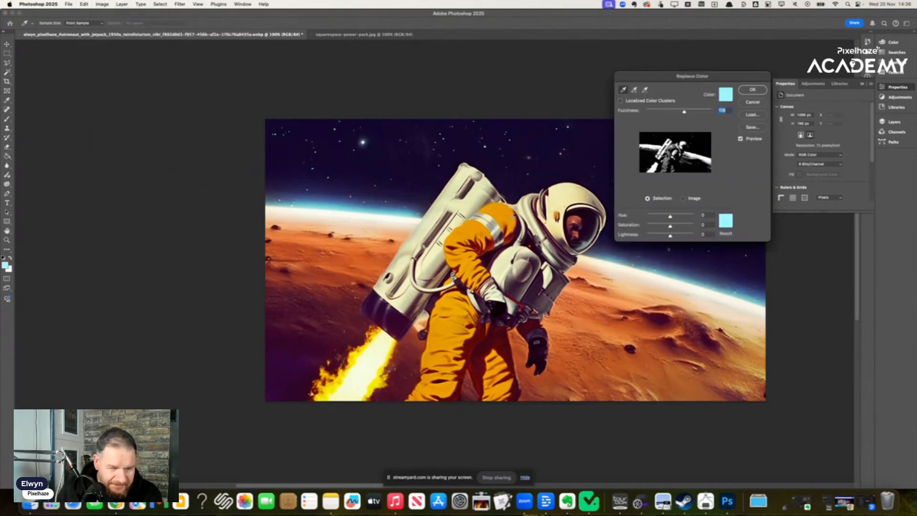
{"action": "left_click", "coordinate": [506, 213]}
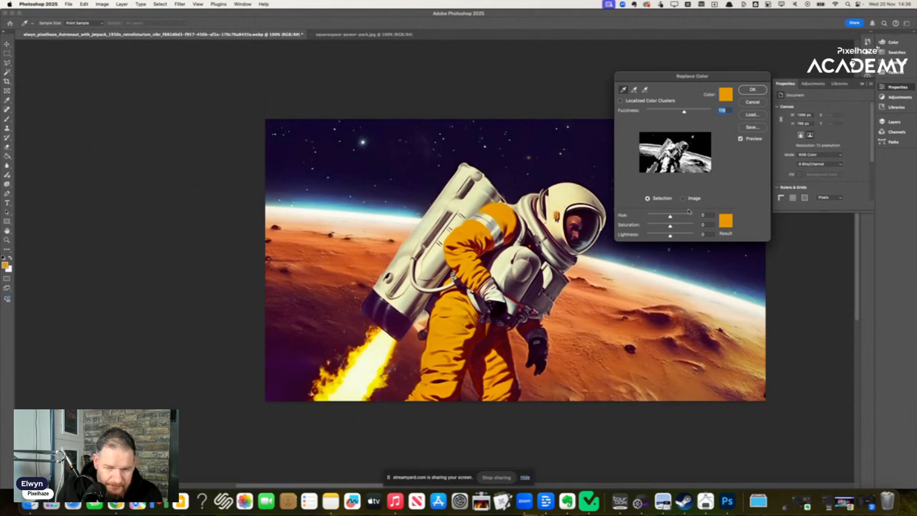
{"action": "left_click_drag", "start_coordinate": [675, 113], "coordinate": [659, 111]}
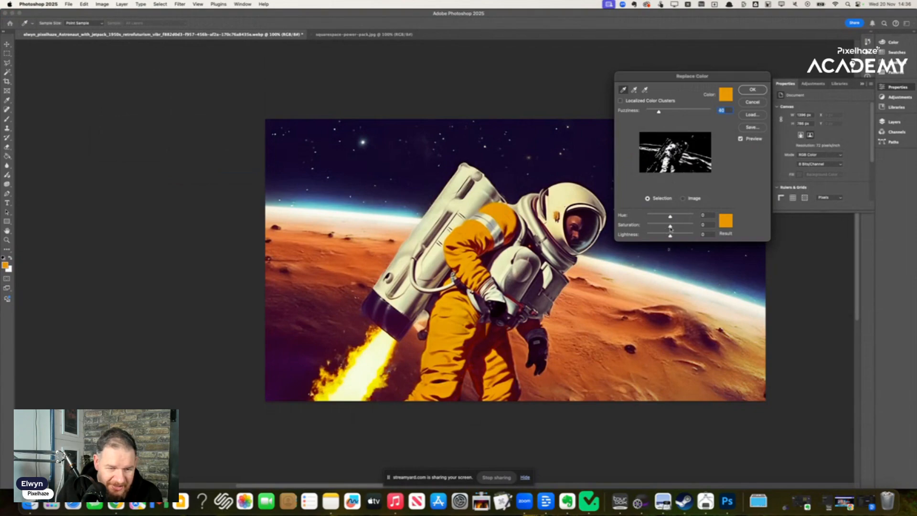
{"action": "mouse_move", "coordinate": [670, 227]}
{"action": "left_mouse_down"}
{"action": "mouse_move", "coordinate": [696, 234]}
{"action": "mouse_move", "coordinate": [670, 219]}
{"action": "left_mouse_up"}
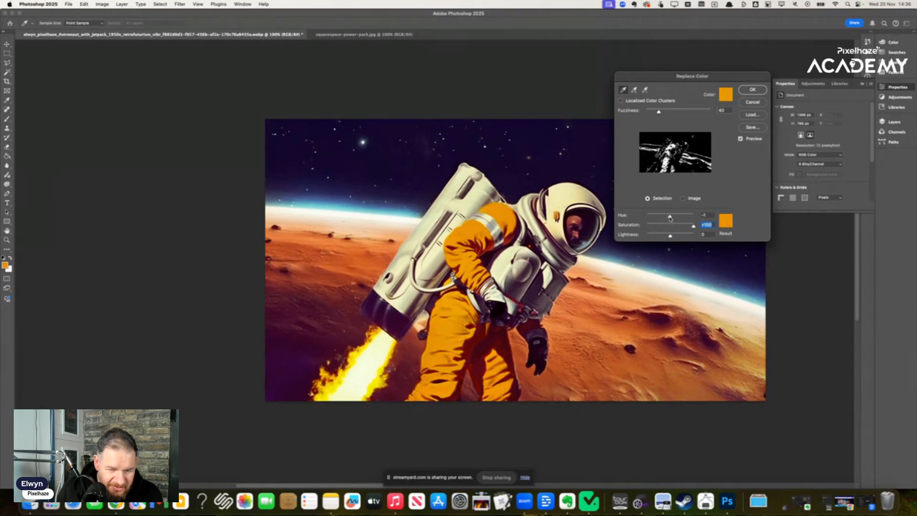
{"action": "left_click", "coordinate": [670, 217]}
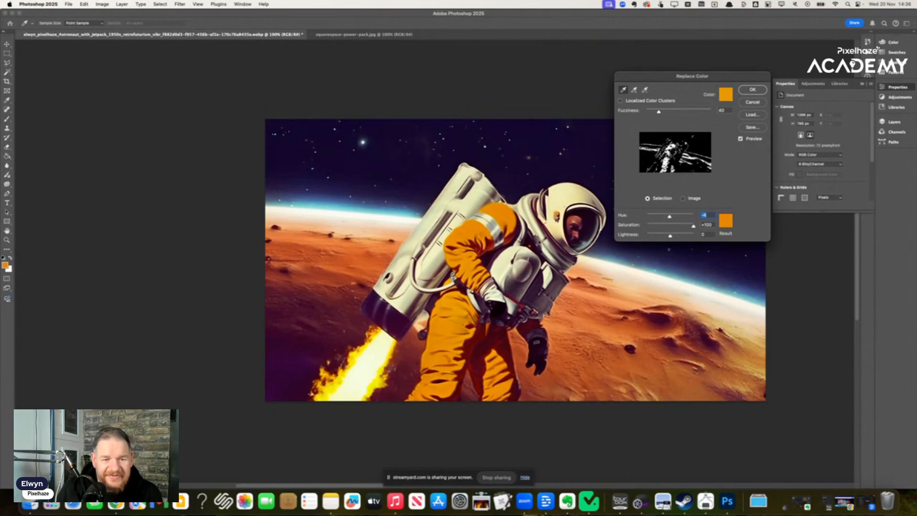
{"action": "left_click", "coordinate": [679, 226]}
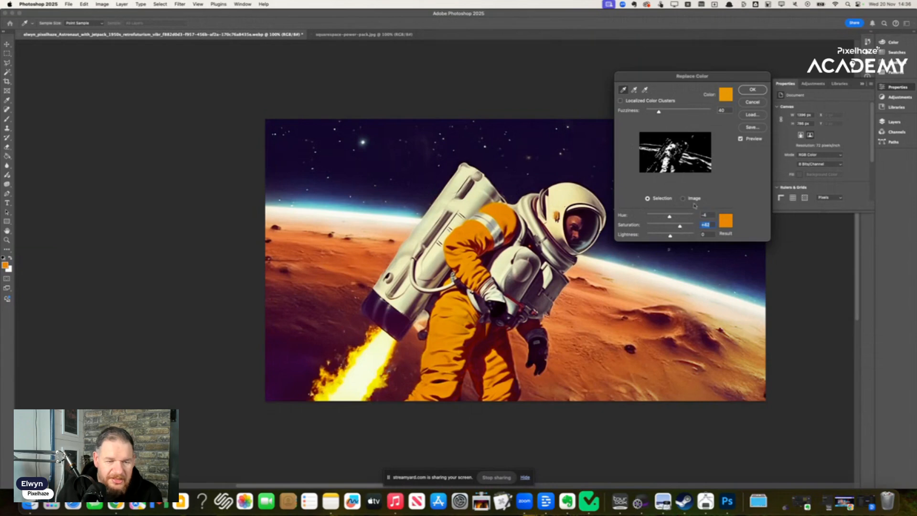
{"action": "left_click", "coordinate": [752, 90]}
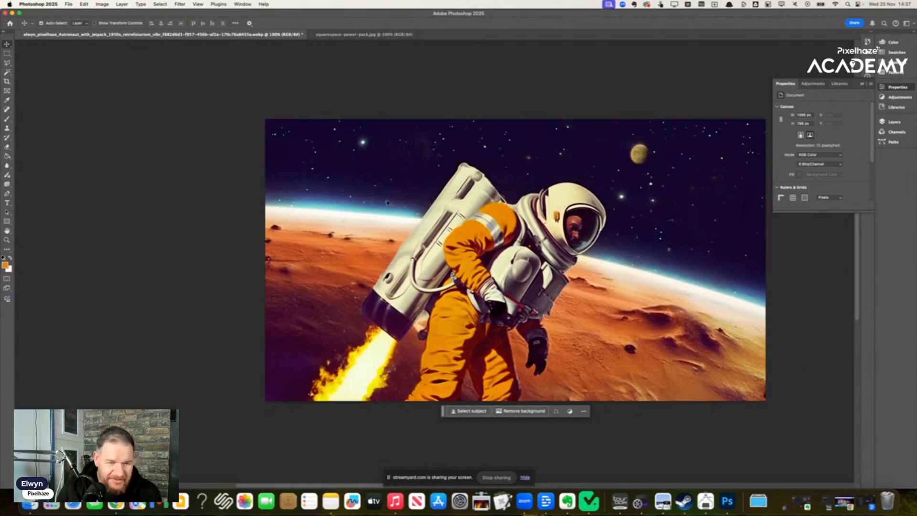
Compare the artwork with squarespace-power-pack.jpg, and darken its midtones with a Levels adjustment to about 0.88.
{"action": "left_click", "coordinate": [347, 36]}
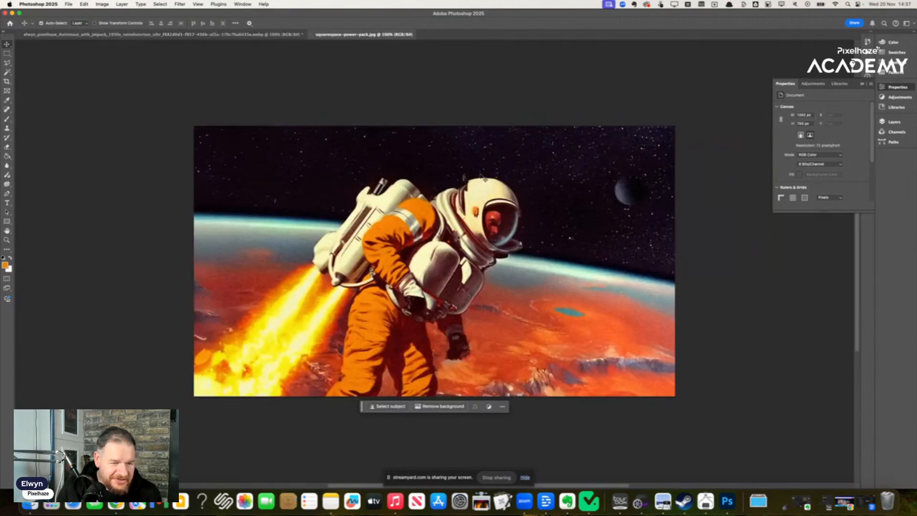
{"action": "left_click", "coordinate": [162, 34]}
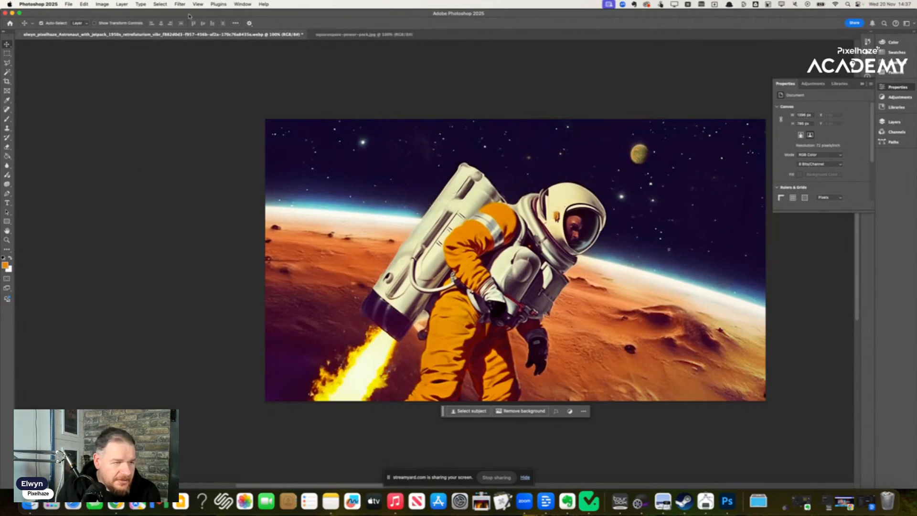
{"action": "key", "text": "super+l"}
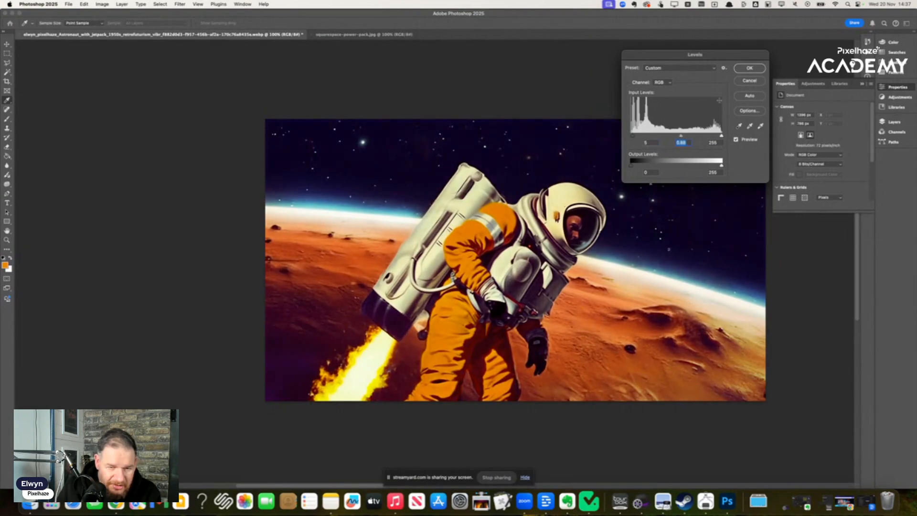
{"action": "left_click", "coordinate": [749, 68]}
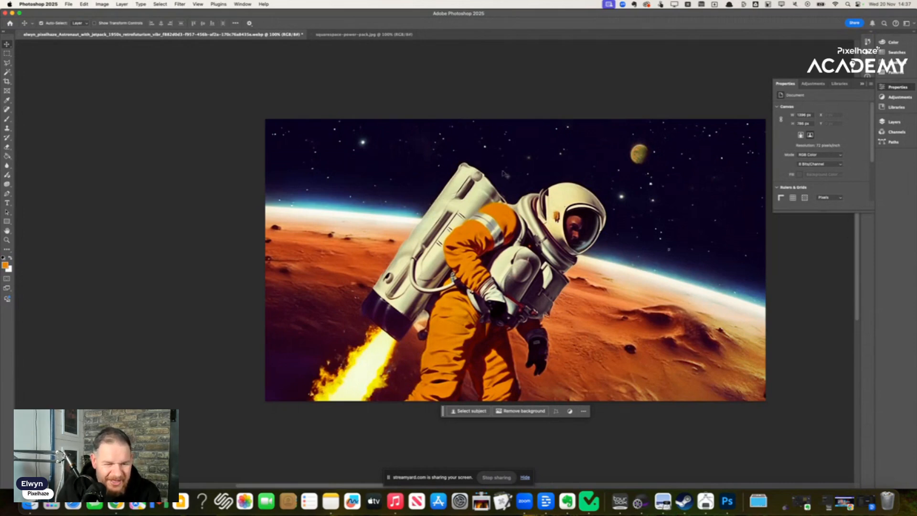
Compare the artwork with the squarespace-power-pack.jpg reference again, and inspect it both reduced and enlarged.
{"action": "left_click", "coordinate": [362, 34]}
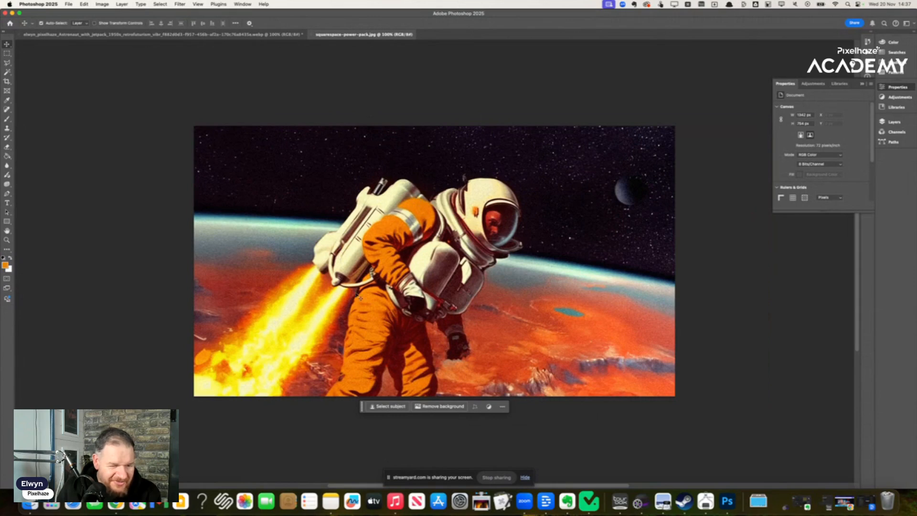
{"action": "left_click", "coordinate": [211, 35]}
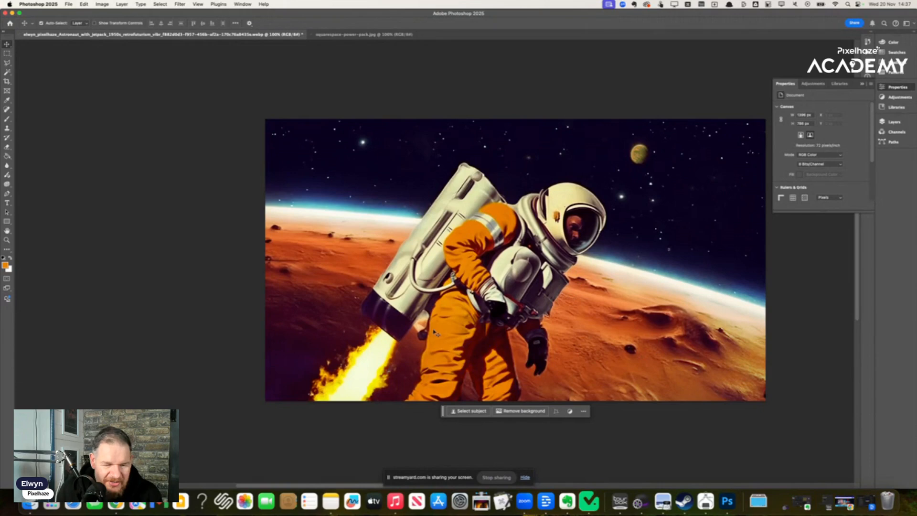
{"action": "key", "text": "super+minus"}
{"action": "key", "text": "super+minus"}
{"action": "key", "text": "super+minus"}
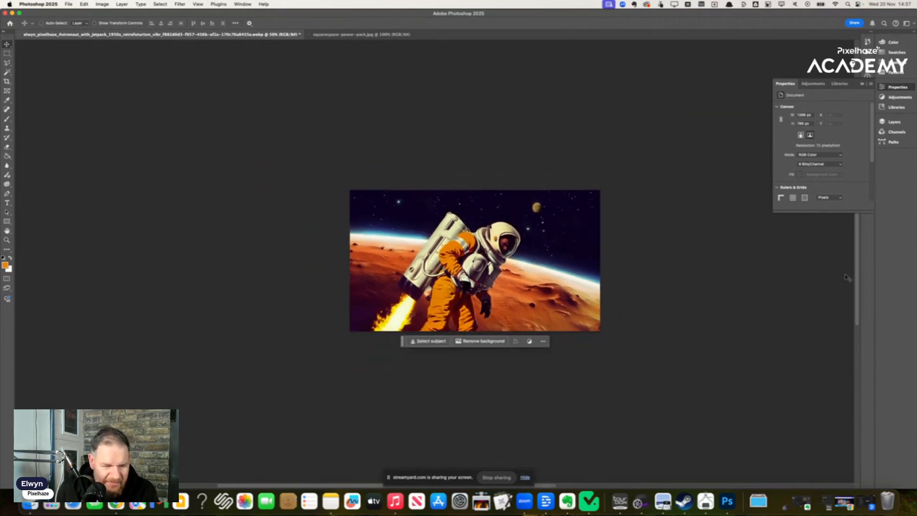
{"action": "key", "text": "super+plus"}
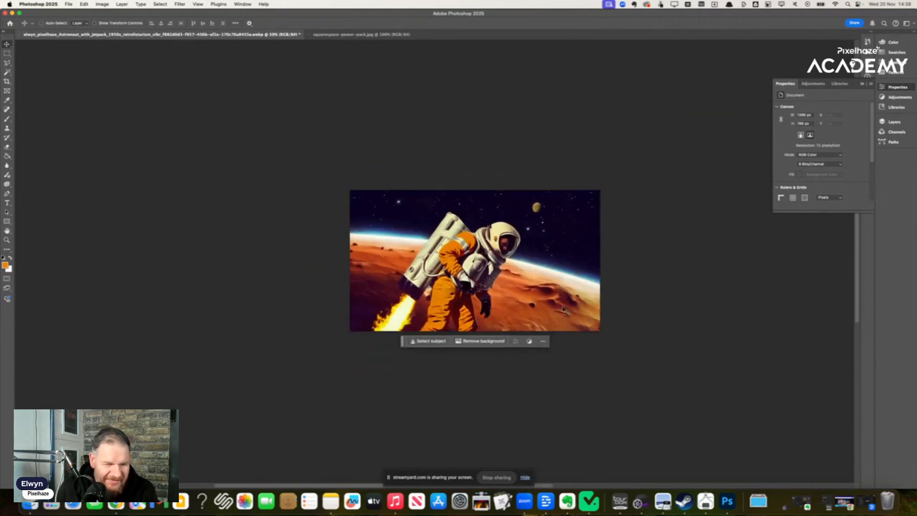
{"action": "key", "text": "super+plus"}
{"action": "key", "text": "super+plus"}
{"action": "key", "text": "super+plus"}
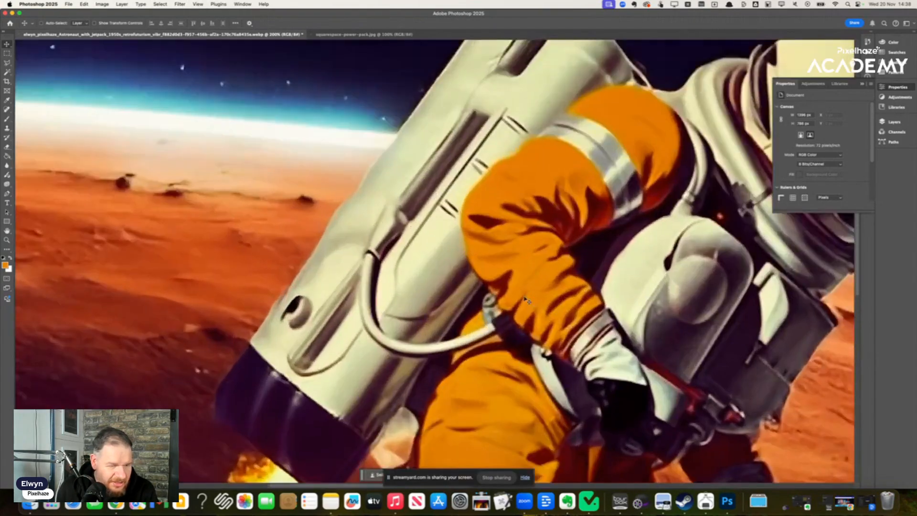
{"action": "key", "text": "super+minus"}
{"action": "key", "text": "super+minus"}
{"action": "key", "text": "super+plus"}
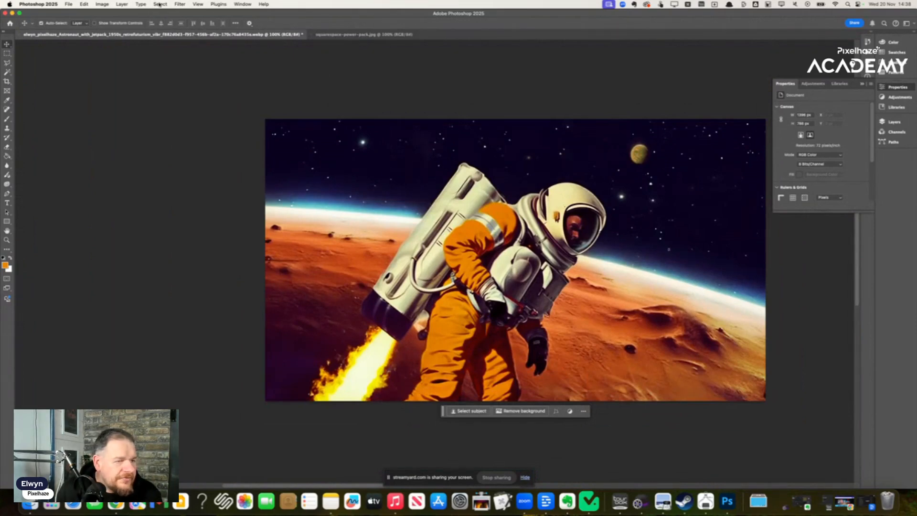
Add 4% monochromatic noise with Gaussian distribution to the whole artwork.
{"action": "left_click", "coordinate": [179, 4]}
{"action": "mouse_move", "coordinate": [214, 113]}
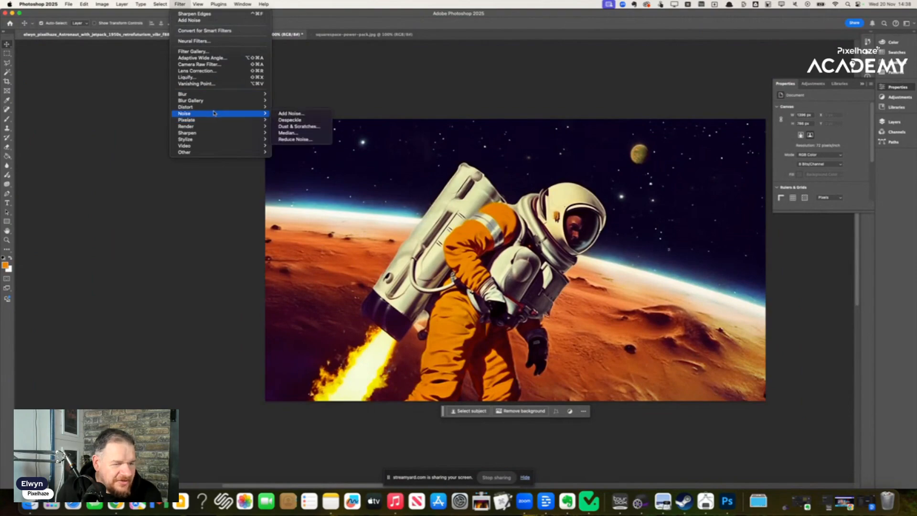
{"action": "left_click", "coordinate": [284, 114]}
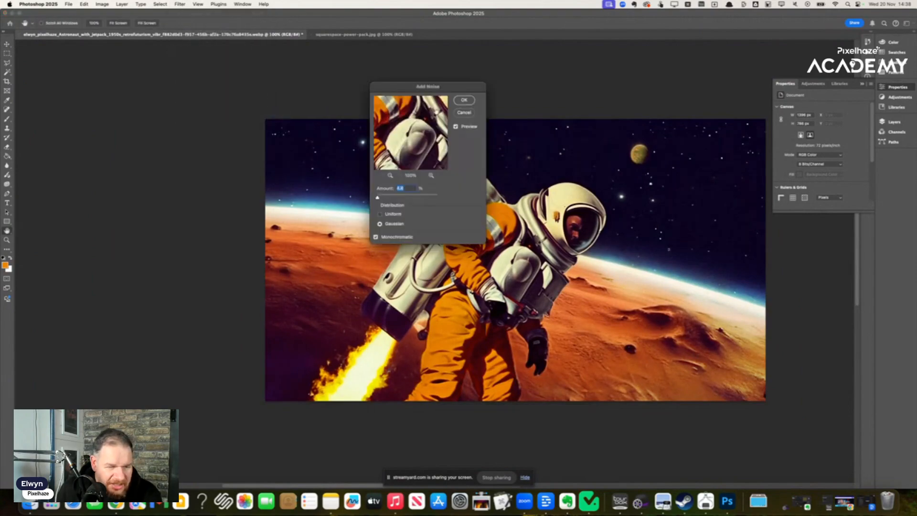
{"action": "left_click_drag", "start_coordinate": [434, 86], "coordinate": [693, 65]}
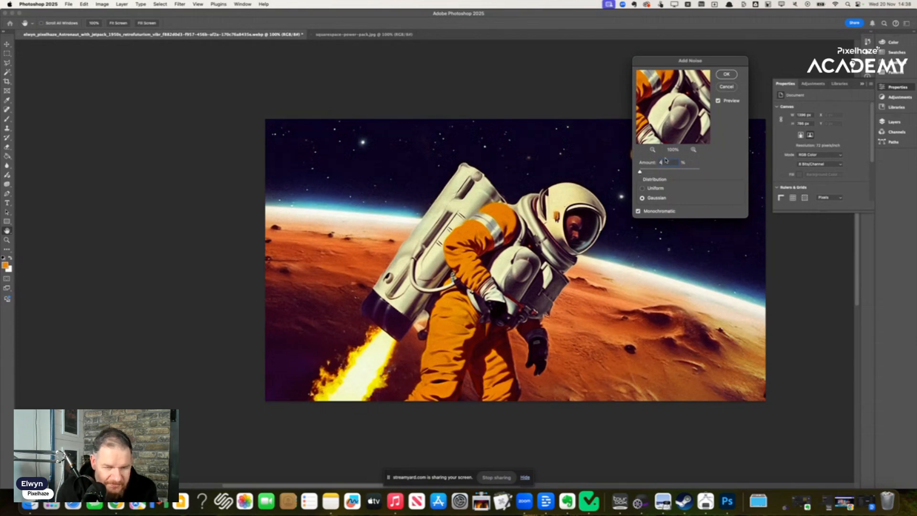
{"action": "key", "text": "Return"}
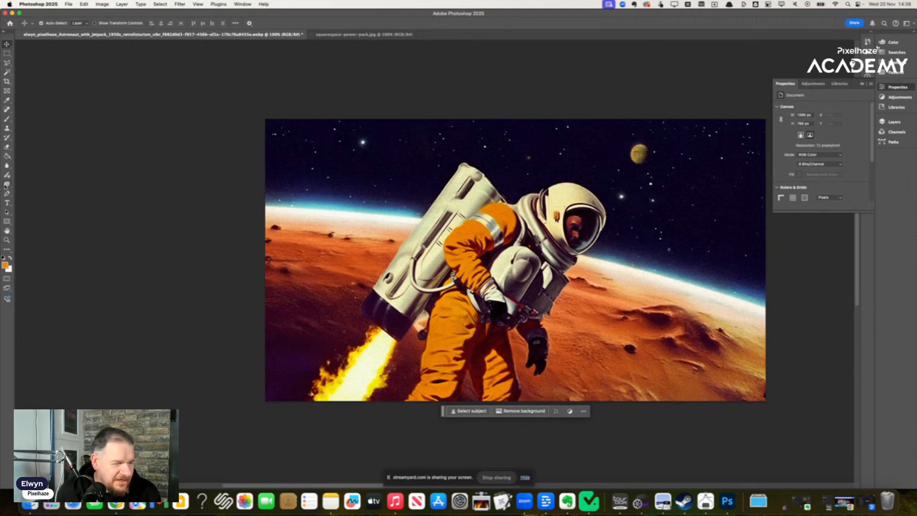
Darken the sky and outer ground using the Burn tool at 5% exposure, first on Shadows and then on Midtones, and return to the Move tool.
{"action": "left_click", "coordinate": [7, 185]}
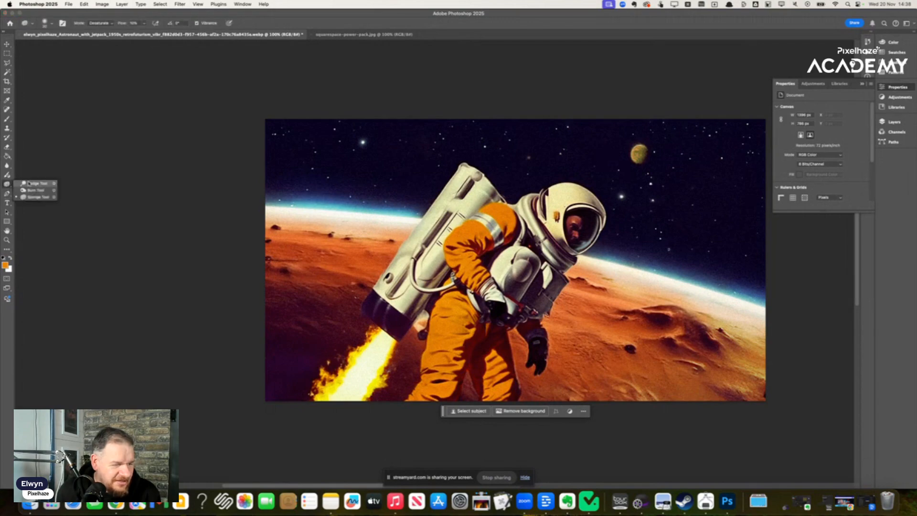
{"action": "left_click", "coordinate": [33, 190]}
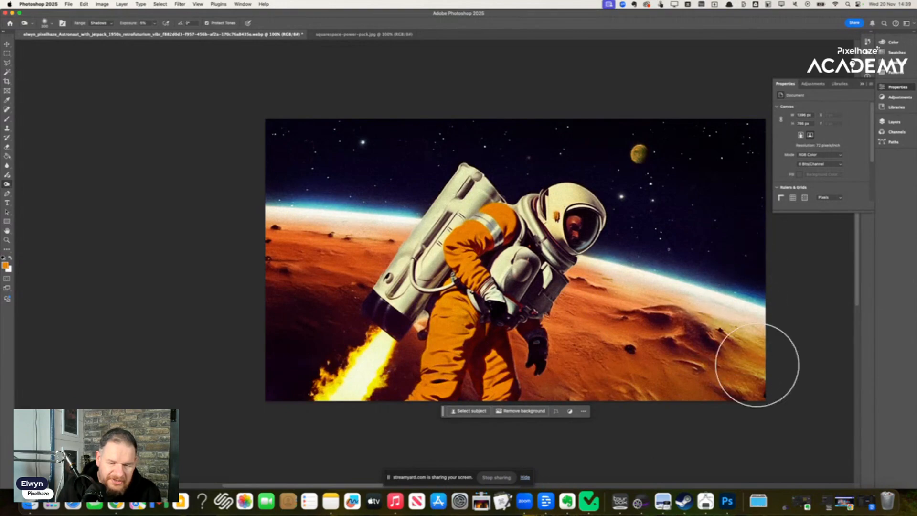
{"action": "left_click", "coordinate": [100, 22]}
{"action": "left_click", "coordinate": [97, 30]}
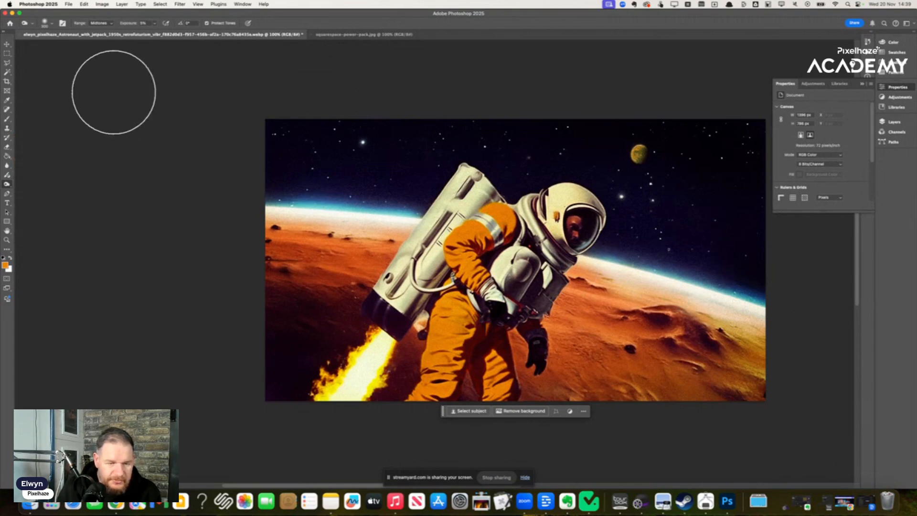
{"action": "left_click", "coordinate": [8, 44]}
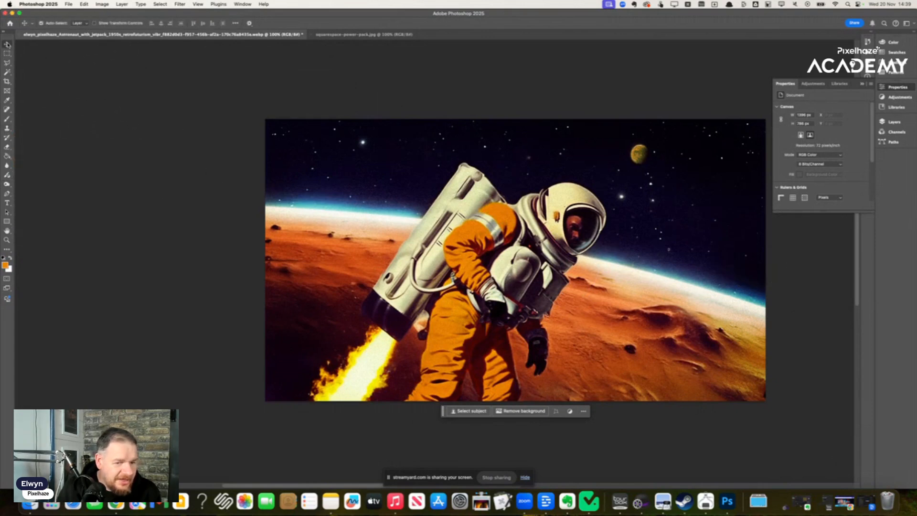
Copy a rectangular patch about 173 px wide around the blue lake in squarespace-power-pack.jpg and paste it into the astronaut artwork.
{"action": "left_click", "coordinate": [358, 33]}
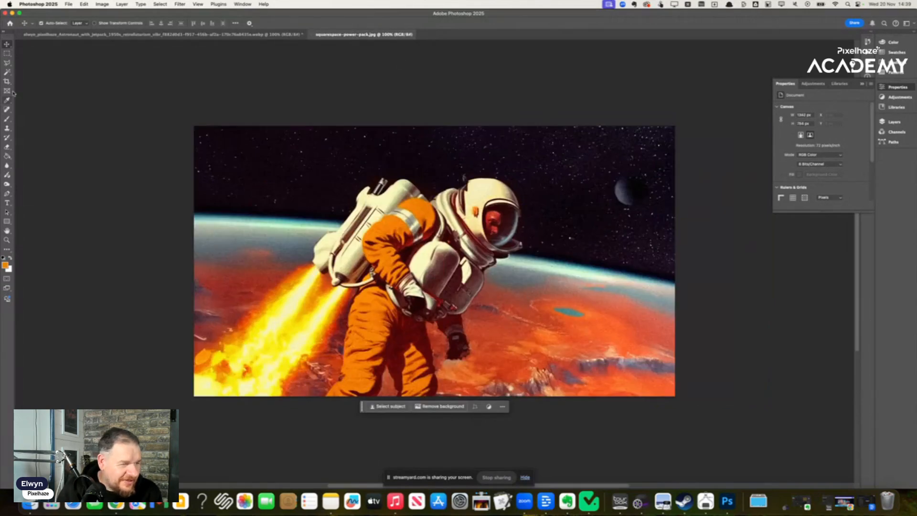
{"action": "left_click", "coordinate": [8, 53]}
{"action": "left_click_drag", "start_coordinate": [538, 294], "coordinate": [599, 323]}
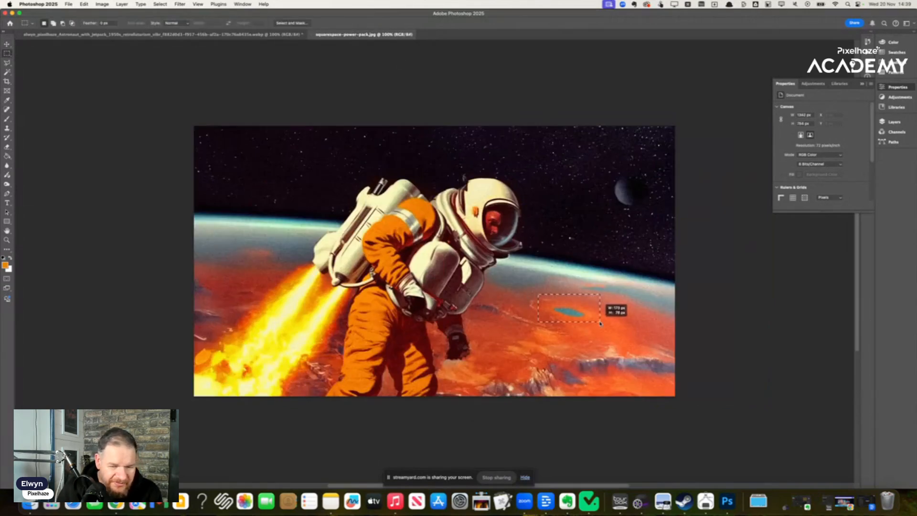
{"action": "left_click", "coordinate": [198, 34]}
{"action": "key", "text": "super+v"}
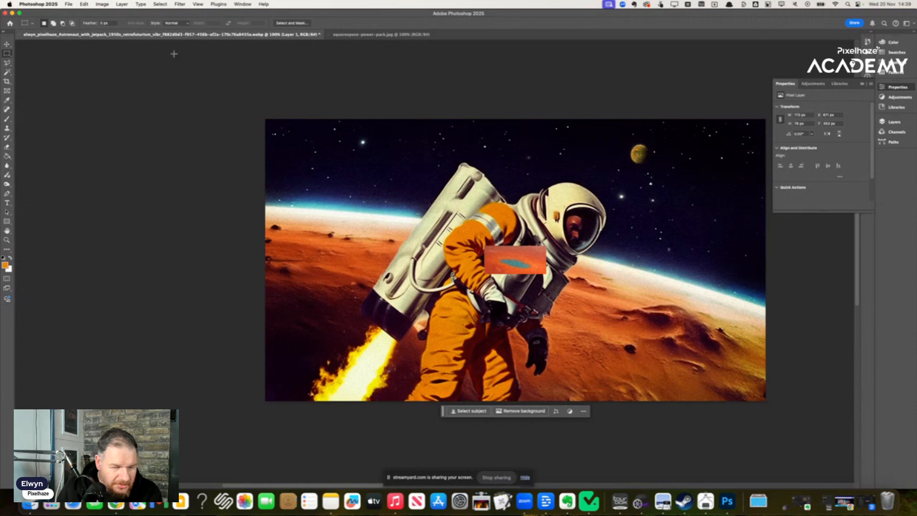
Move the pasted lake patch onto the ground beside the astronaut's gloved hand and enlarge it to about 428 px wide.
{"action": "left_click", "coordinate": [7, 45]}
{"action": "left_click_drag", "start_coordinate": [491, 270], "coordinate": [555, 422]}
{"action": "key", "text": "super+t"}
{"action": "left_click_drag", "start_coordinate": [623, 384], "coordinate": [644, 344]}
{"action": "key", "text": "Return"}
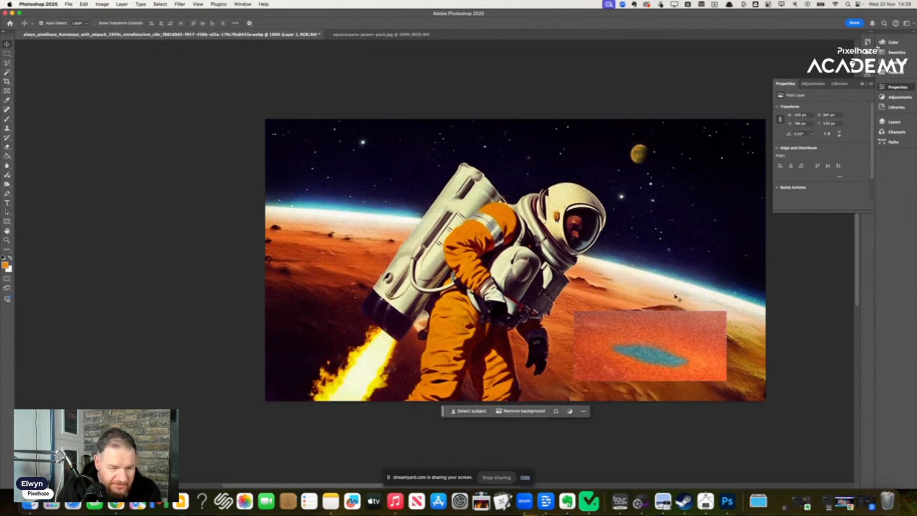
{"action": "left_click", "coordinate": [7, 72]}
{"action": "left_click", "coordinate": [622, 327]}
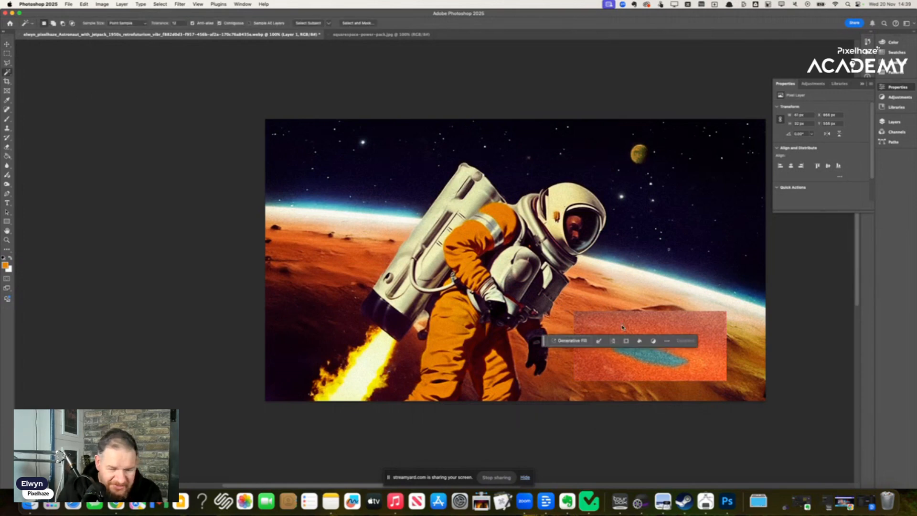
{"action": "key", "text": "super+shift+i"}
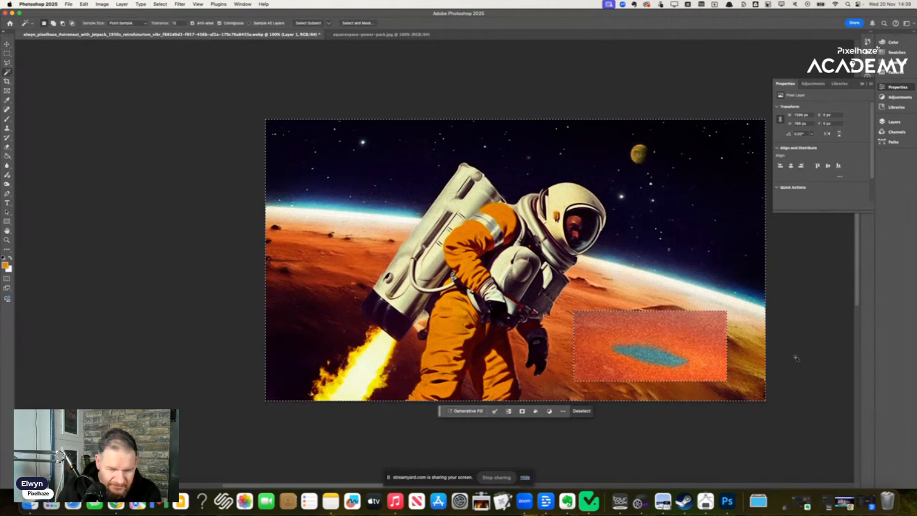
{"action": "key", "text": "super+d"}
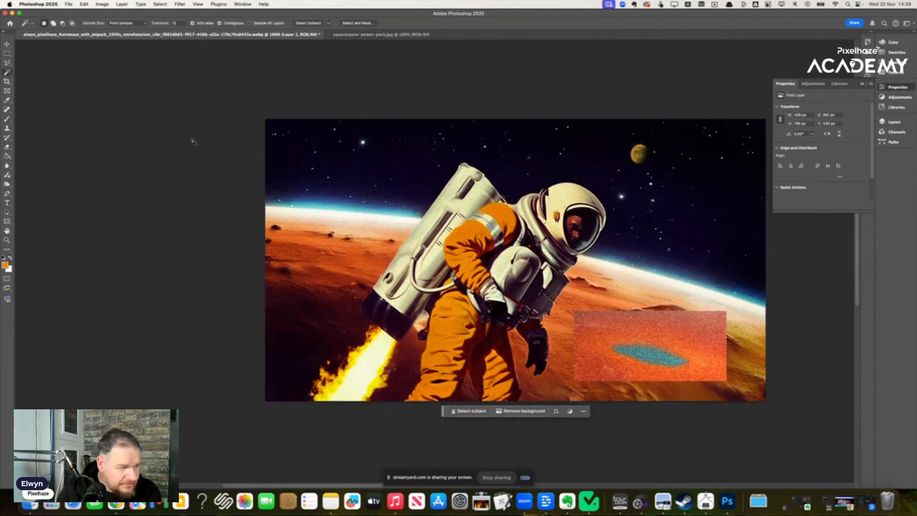
Erase the orange surroundings of the lake patch with an enlarged Eraser brush, leaving only the blue lake.
{"action": "left_click", "coordinate": [7, 146]}
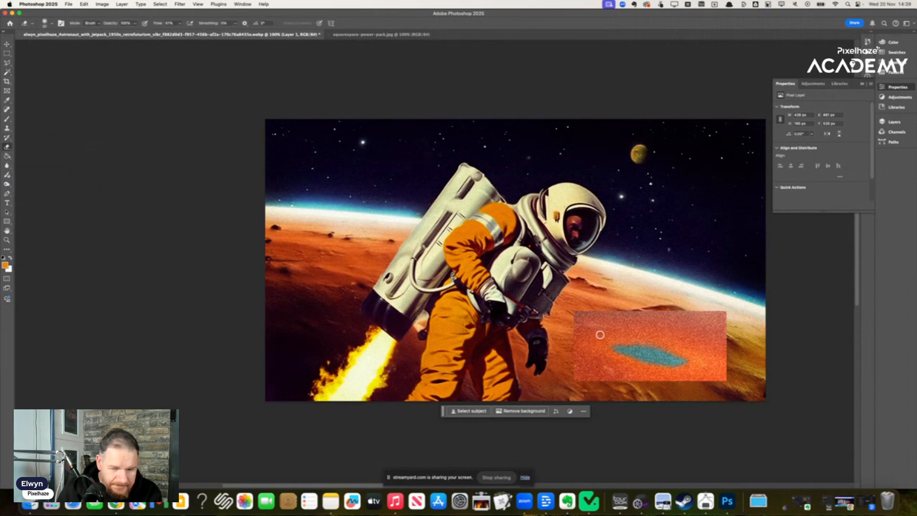
{"action": "key", "text": "bracketright"}
{"action": "key", "text": "bracketright"}
{"action": "key", "text": "bracketright"}
{"action": "key", "text": "bracketright"}
{"action": "key", "text": "bracketright"}
{"action": "key", "text": "bracketright"}
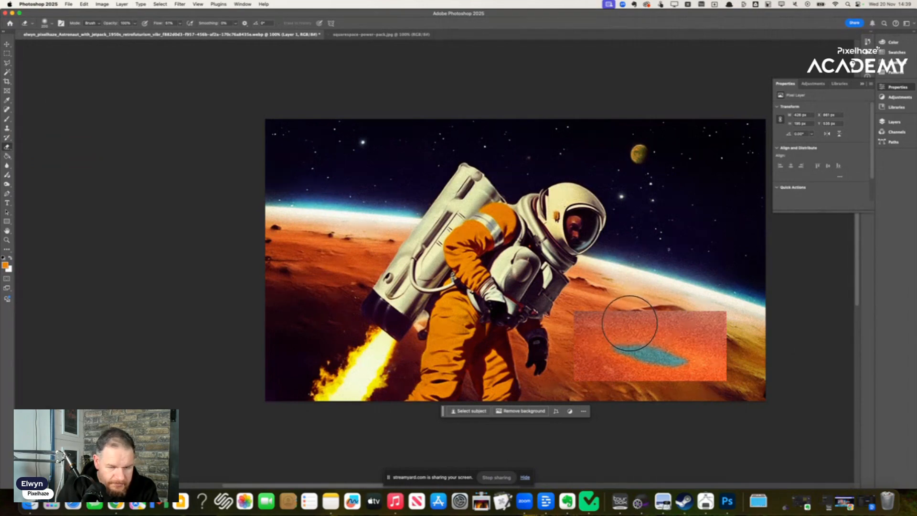
{"action": "mouse_move", "coordinate": [628, 311]}
{"action": "left_mouse_down"}
{"action": "mouse_move", "coordinate": [720, 323]}
{"action": "mouse_move", "coordinate": [653, 311]}
{"action": "mouse_move", "coordinate": [746, 349]}
{"action": "mouse_move", "coordinate": [738, 370]}
{"action": "mouse_move", "coordinate": [730, 361]}
{"action": "mouse_move", "coordinate": [716, 390]}
{"action": "mouse_move", "coordinate": [691, 403]}
{"action": "mouse_move", "coordinate": [658, 408]}
{"action": "mouse_move", "coordinate": [595, 392]}
{"action": "mouse_move", "coordinate": [684, 396]}
{"action": "mouse_move", "coordinate": [612, 389]}
{"action": "mouse_move", "coordinate": [580, 373]}
{"action": "mouse_move", "coordinate": [585, 307]}
{"action": "left_mouse_up"}
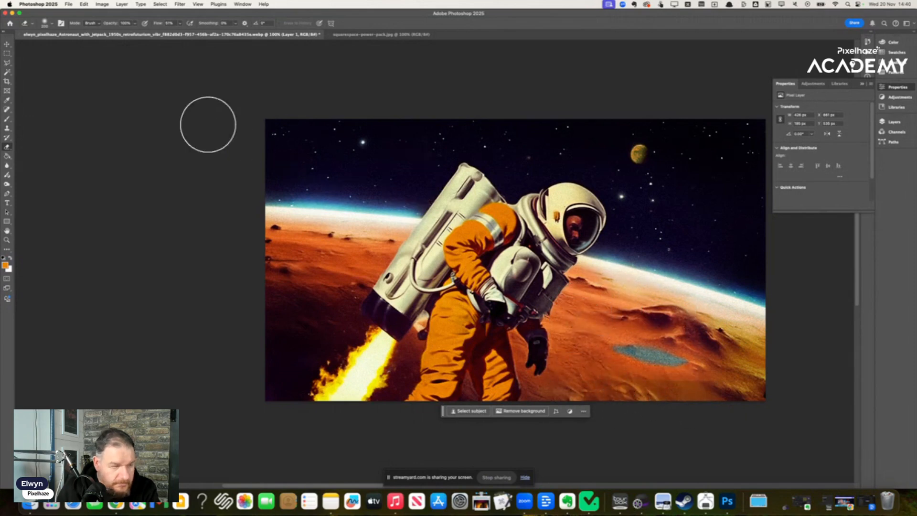
Shift the blue lake slightly down and to the left on the Martian ground, and flatten the image.
{"action": "left_click", "coordinate": [6, 44]}
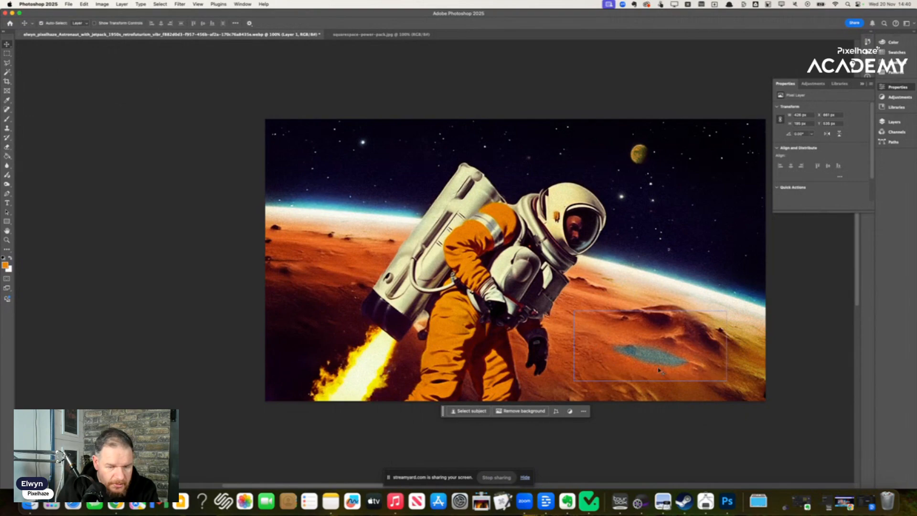
{"action": "left_click_drag", "start_coordinate": [665, 361], "coordinate": [647, 374]}
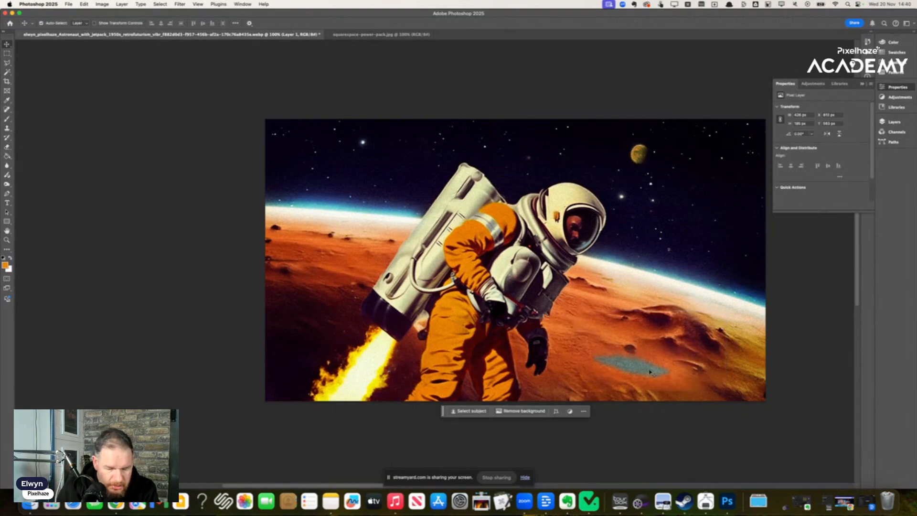
{"action": "left_click", "coordinate": [120, 5]}
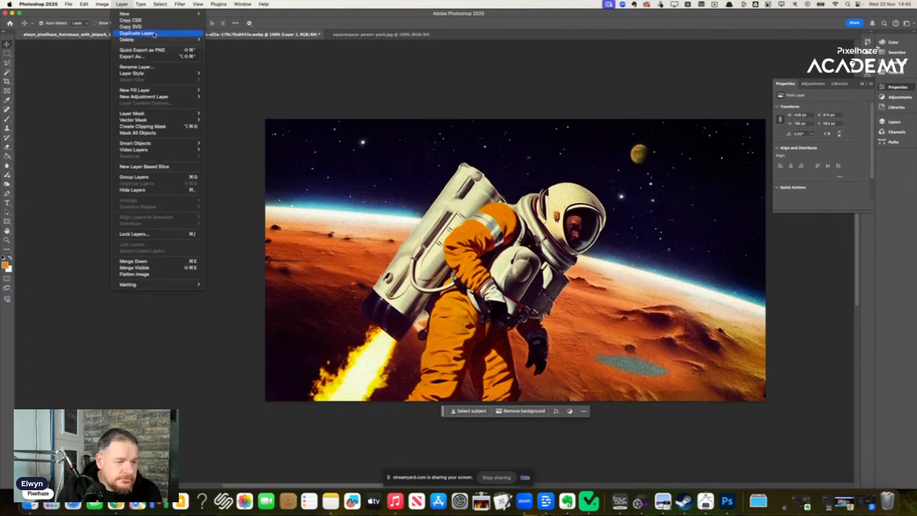
{"action": "left_click", "coordinate": [175, 275]}
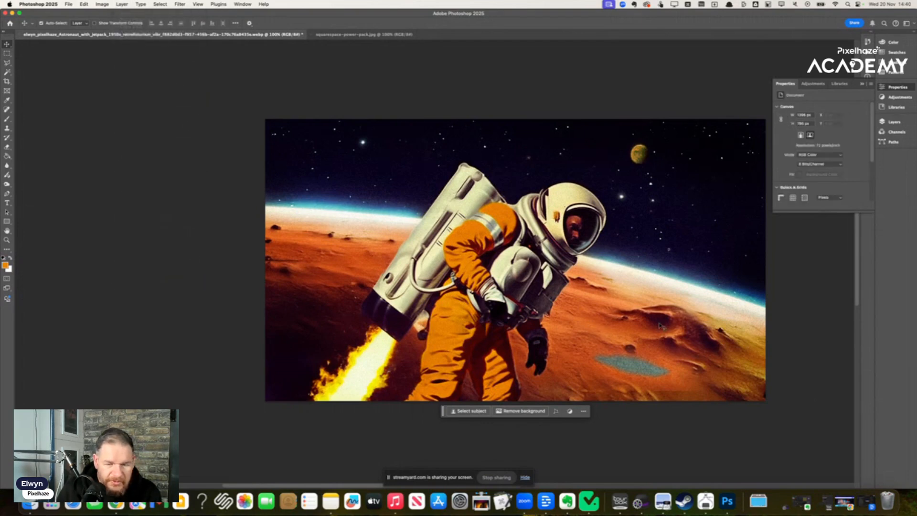
Select a rectangle of ground around the blue lake and run Generative Fill with the prompt "lake".
{"action": "left_click", "coordinate": [8, 53]}
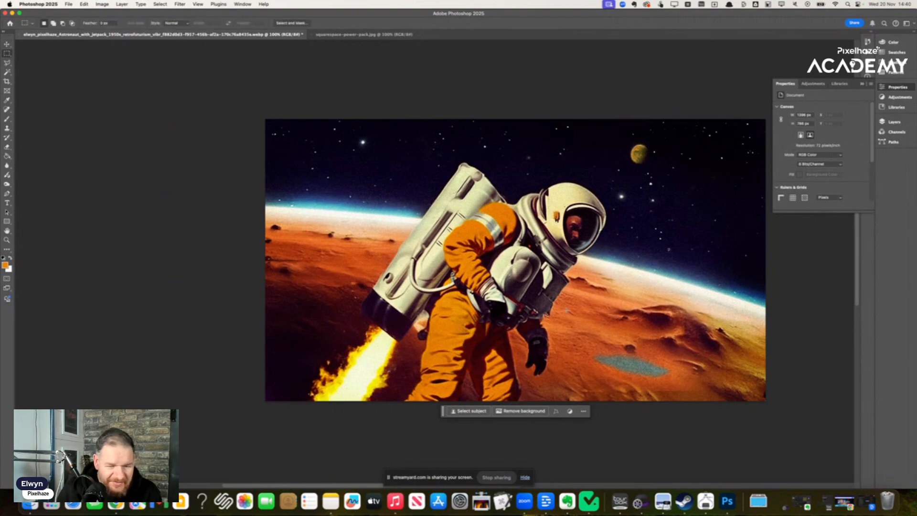
{"action": "left_click_drag", "start_coordinate": [566, 295], "coordinate": [710, 396]}
{"action": "left_click_drag", "start_coordinate": [710, 403], "coordinate": [738, 409]}
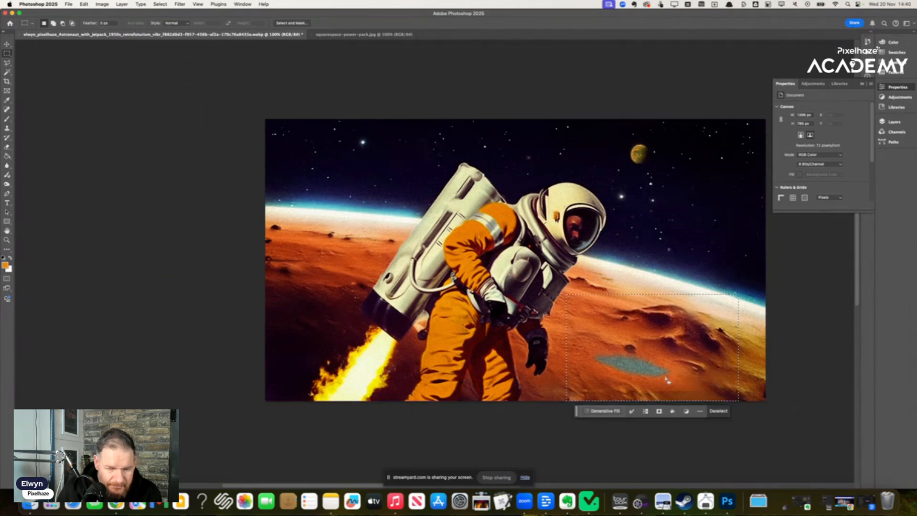
{"action": "left_click", "coordinate": [604, 411]}
{"action": "type", "text": "l"}
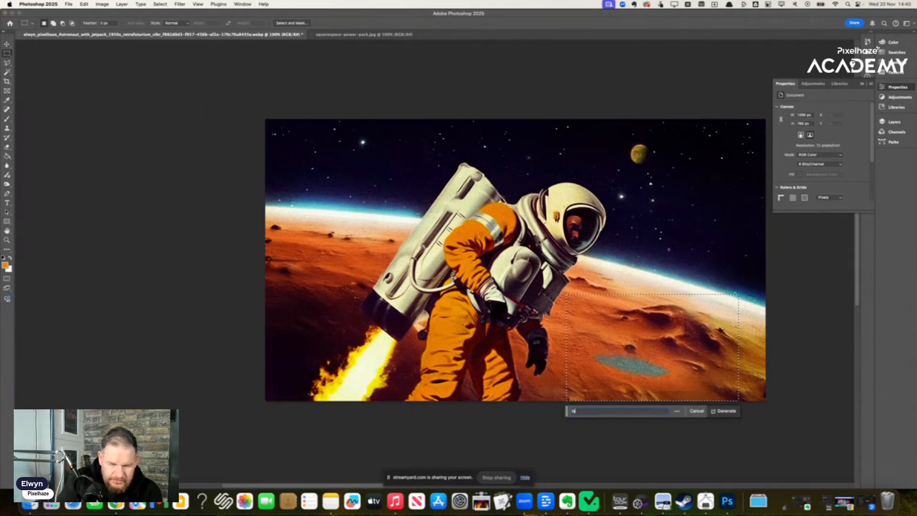
{"action": "type", "text": "ake"}
{"action": "key", "text": "Return"}
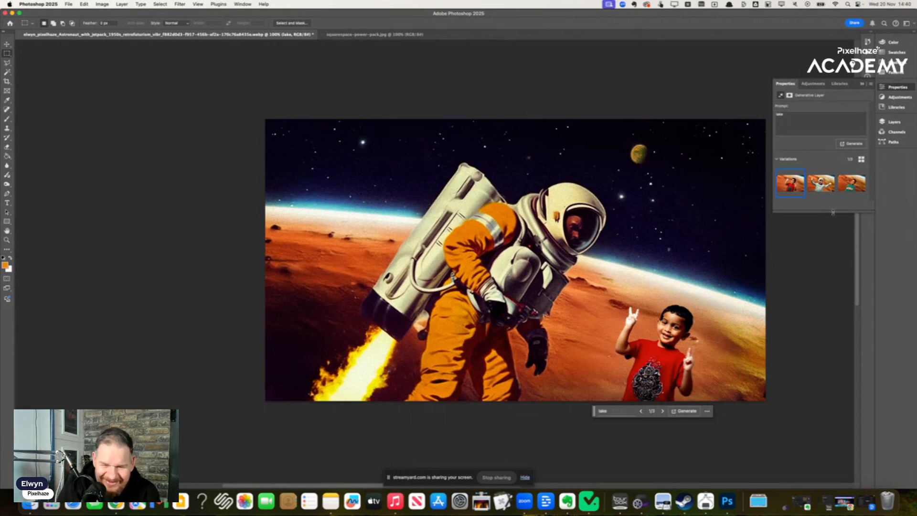
Preview the second "lake" variation, regenerate the fill with the prompt "water", and preview its other variations.
{"action": "left_click", "coordinate": [831, 193]}
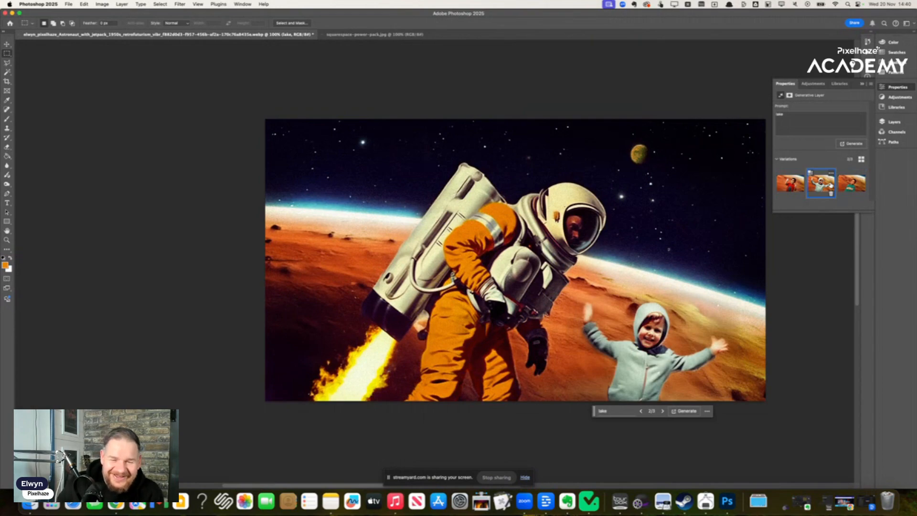
{"action": "left_click", "coordinate": [818, 119]}
{"action": "type", "text": "martian"}
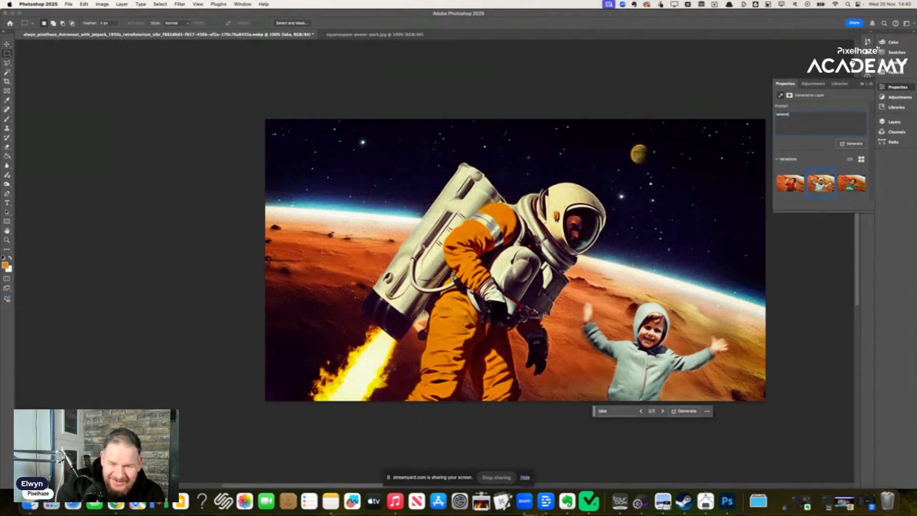
{"action": "key", "text": "Return"}
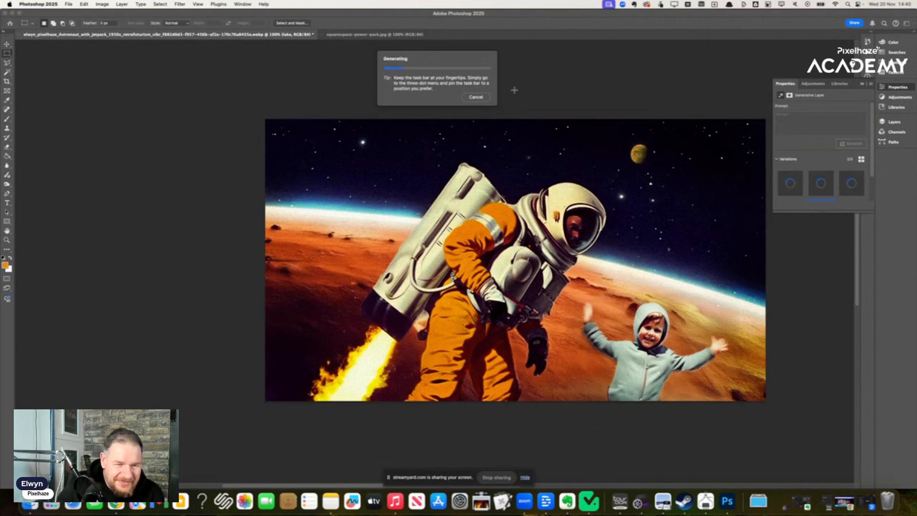
{"action": "left_click", "coordinate": [805, 118]}
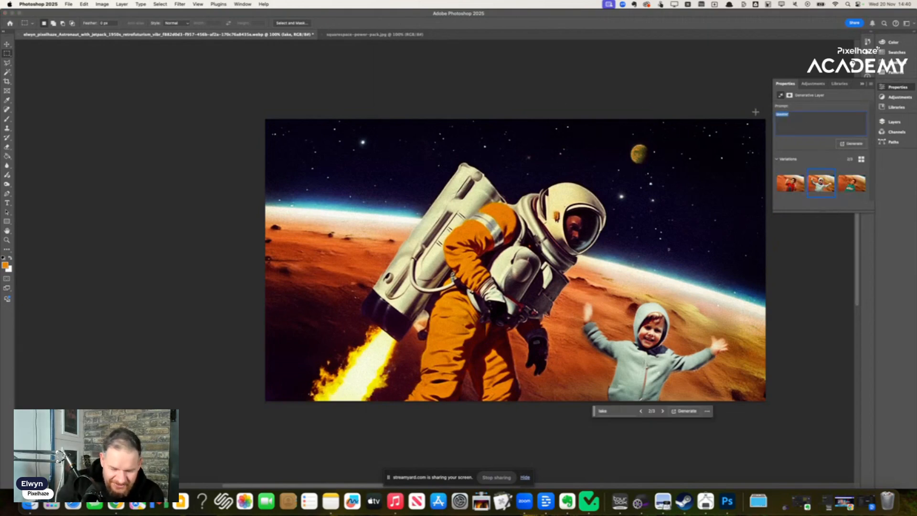
{"action": "type", "text": "alien"}
{"action": "key", "text": "Return"}
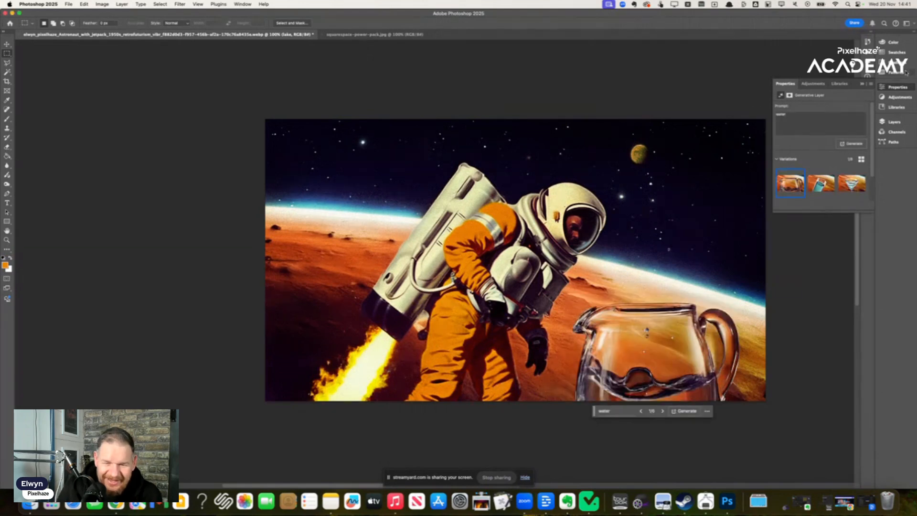
{"action": "left_click", "coordinate": [820, 183]}
{"action": "left_click", "coordinate": [848, 183]}
Undo the generative fills, the flattening, and the edits and pasting of the lake patch.
{"action": "key", "text": "super+z"}
{"action": "key", "text": "super+z"}
{"action": "key", "text": "super+z"}
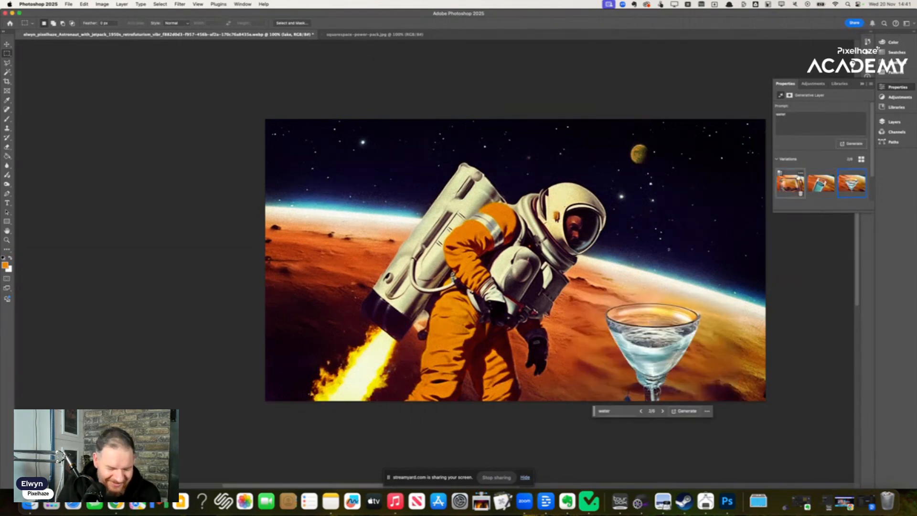
{"action": "key", "text": "super+z"}
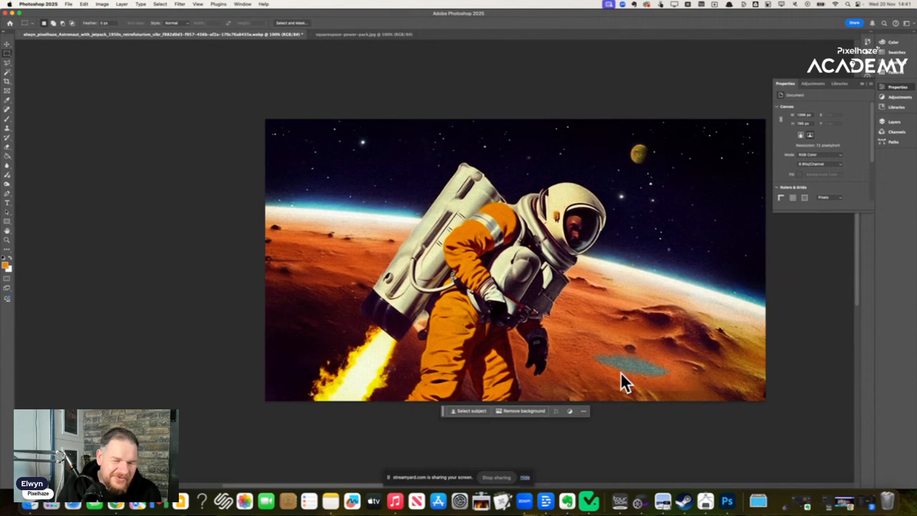
{"action": "key", "text": "super+z"}
{"action": "key", "text": "super+z"}
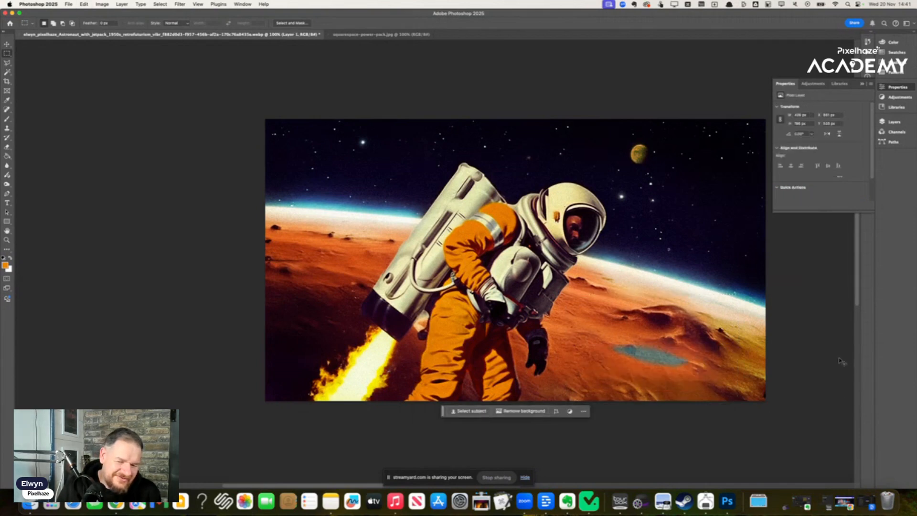
{"action": "key", "text": "super+z"}
{"action": "key", "text": "super+z"}
{"action": "key", "text": "super+z"}
{"action": "key", "text": "super+z"}
{"action": "key", "text": "super+z"}
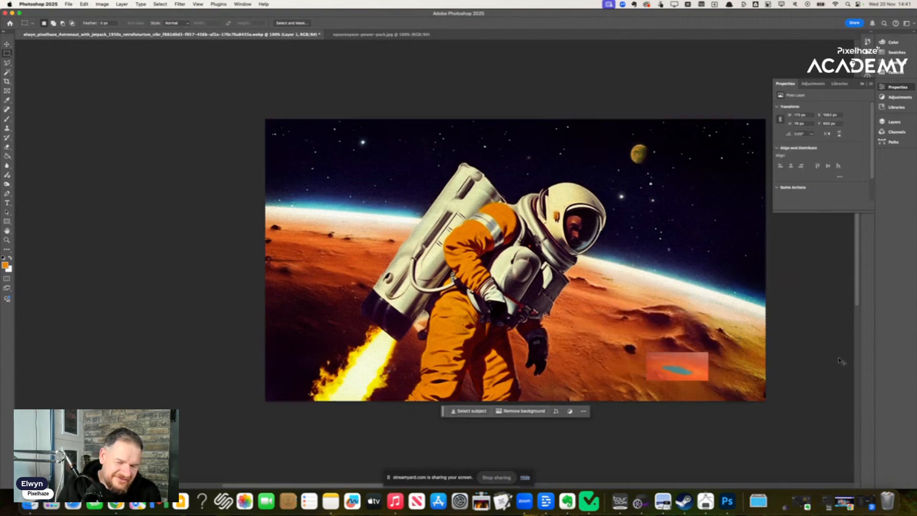
Clear the selection in squarespace-power-pack.jpg, compare that reference with the astronaut artwork, and return to the artwork.
{"action": "left_click", "coordinate": [363, 35]}
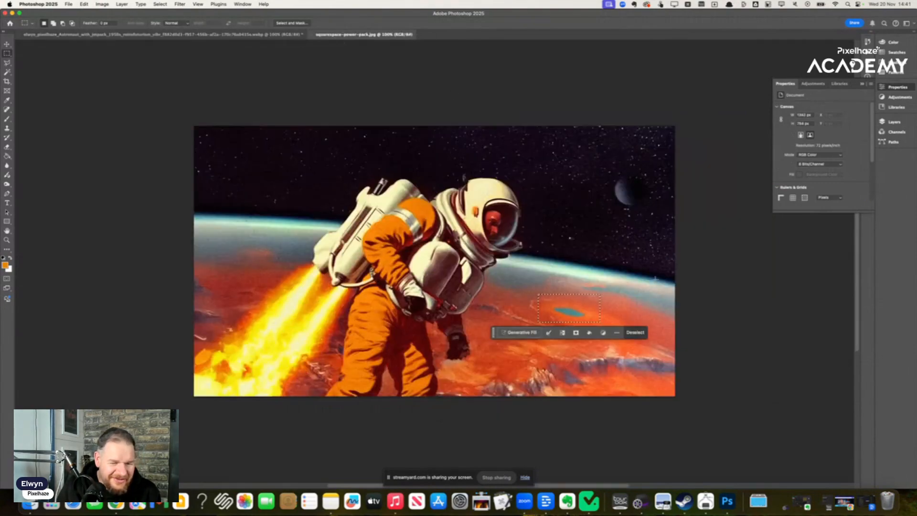
{"action": "key", "text": "super+d"}
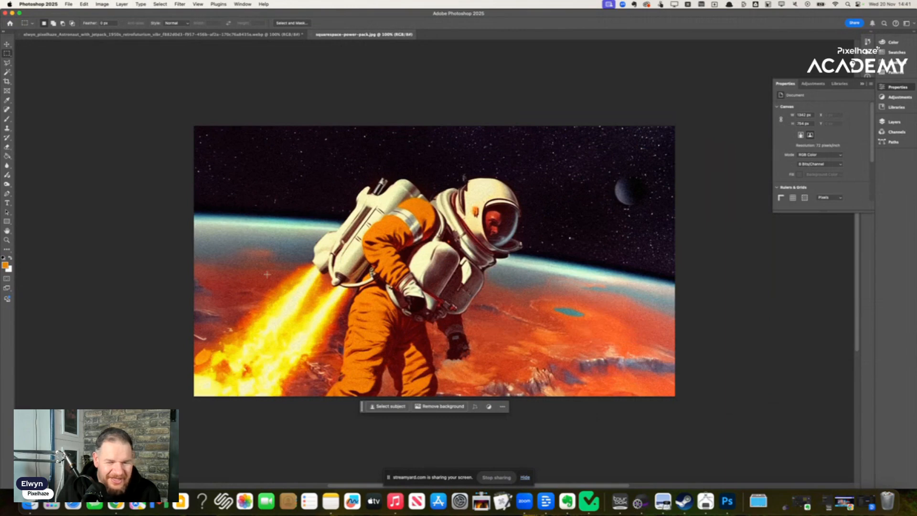
{"action": "left_click", "coordinate": [271, 35]}
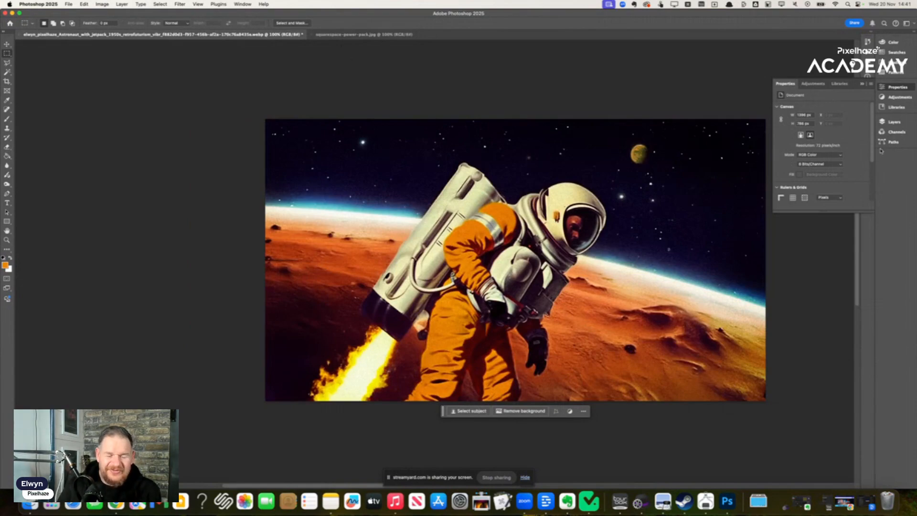
{"action": "left_click", "coordinate": [337, 35]}
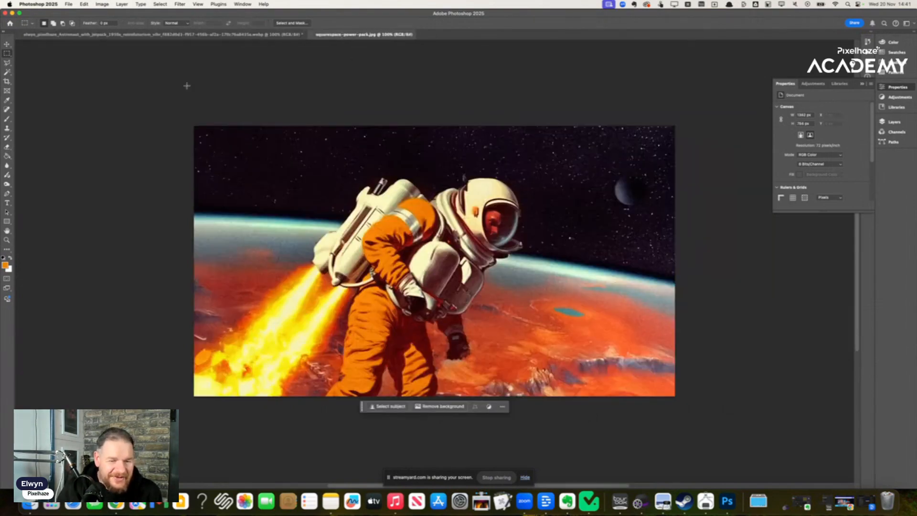
{"action": "left_click", "coordinate": [176, 33]}
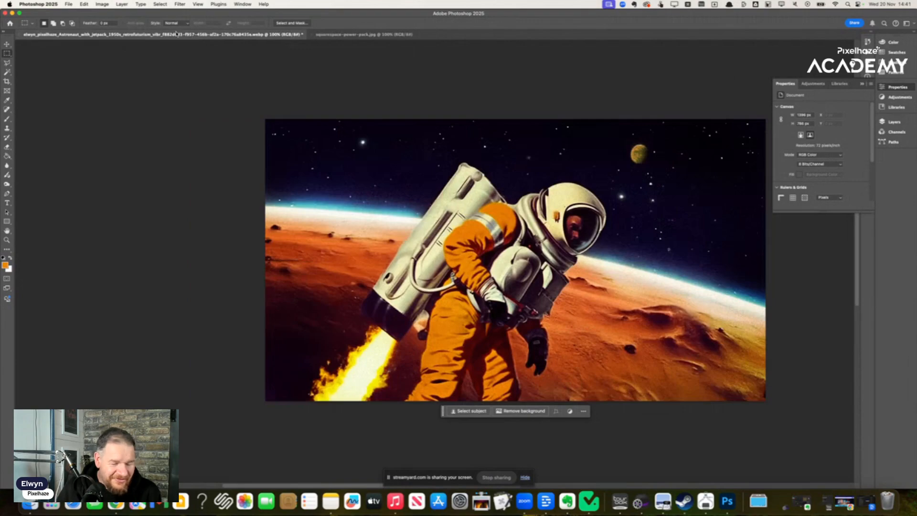